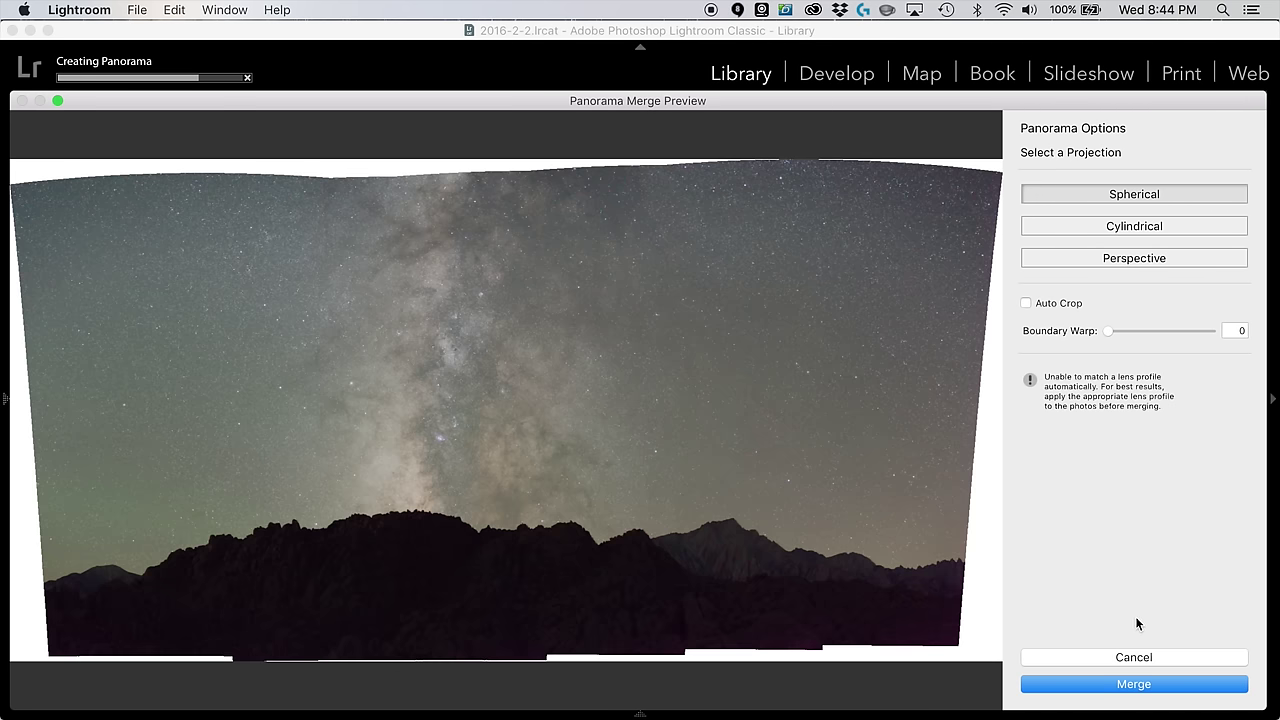
Step: Merge the previewed Milky Way panorama using the Spherical projection without auto crop
{"action": "left_click", "coordinate": [1135, 686]}
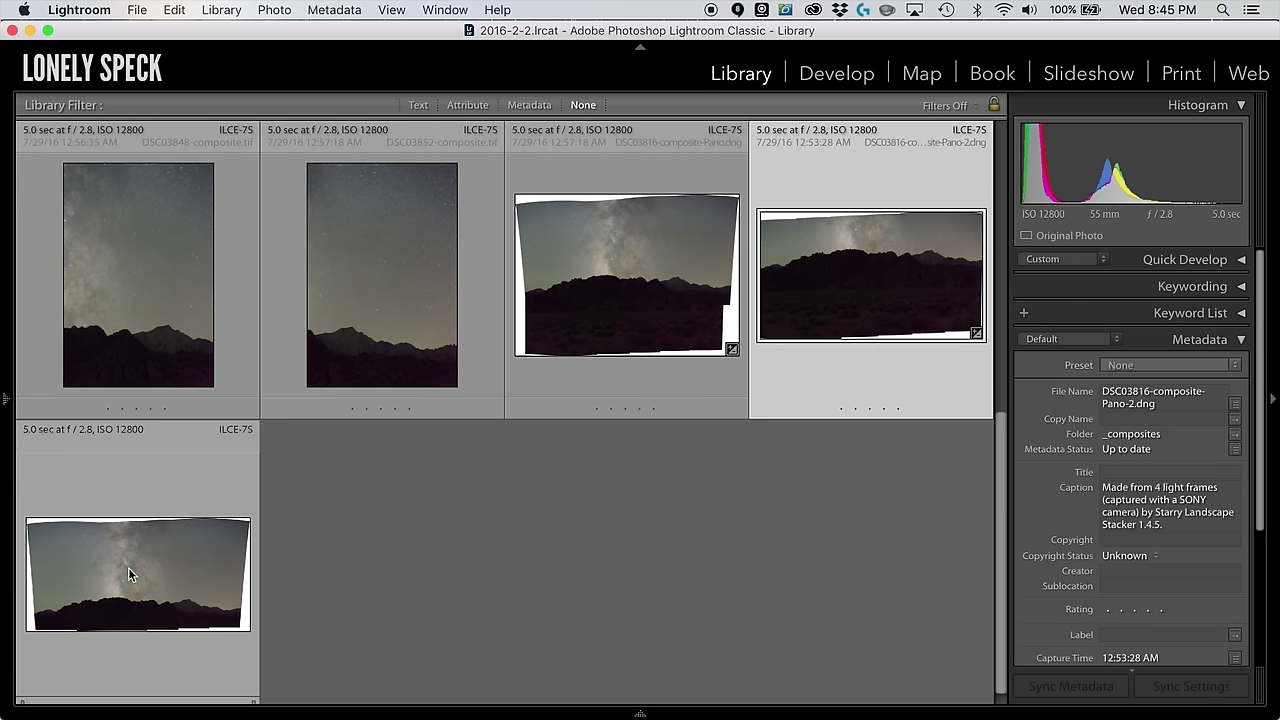
Step: Open DSC03816-composite-Pano-2.dng and DSC03836-composite-Pano.dng together as layers of one document in Photoshop
{"action": "left_click", "coordinate": [128, 567], "text": "shift"}
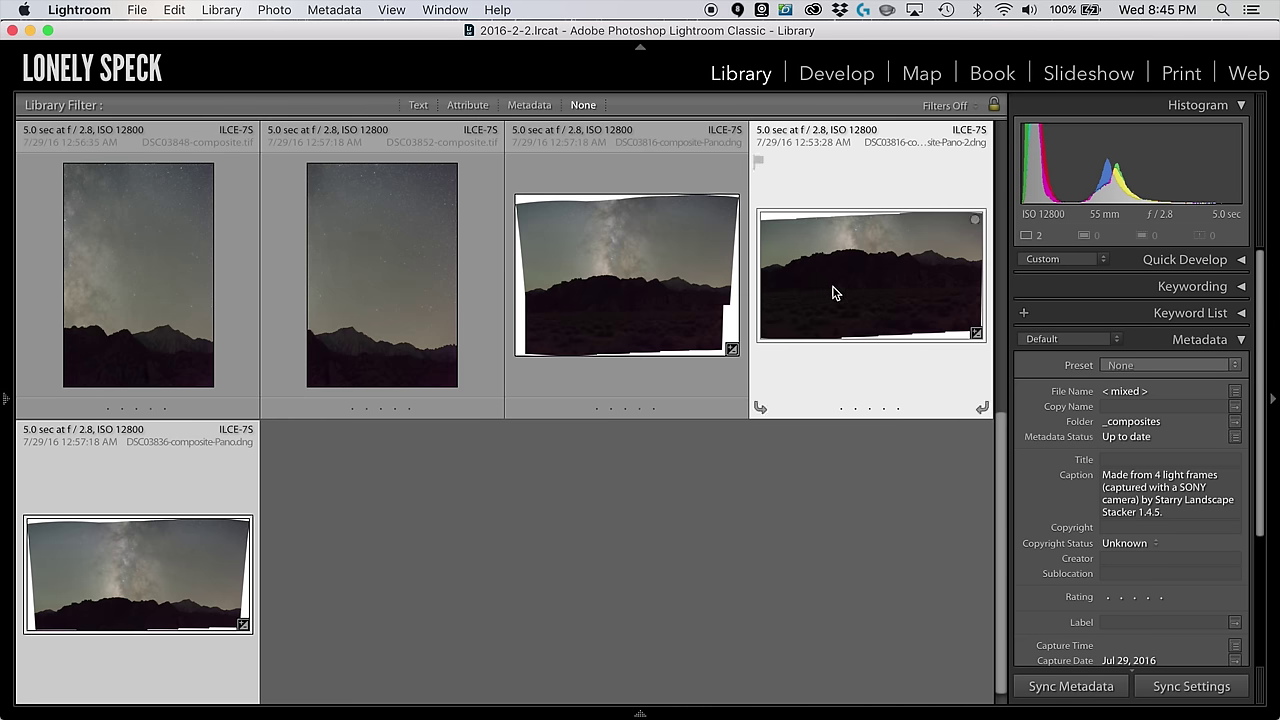
{"action": "key", "text": "super+d"}
{"action": "scroll", "coordinate": [835, 264], "scroll_direction": "down", "scroll_amount": 1}
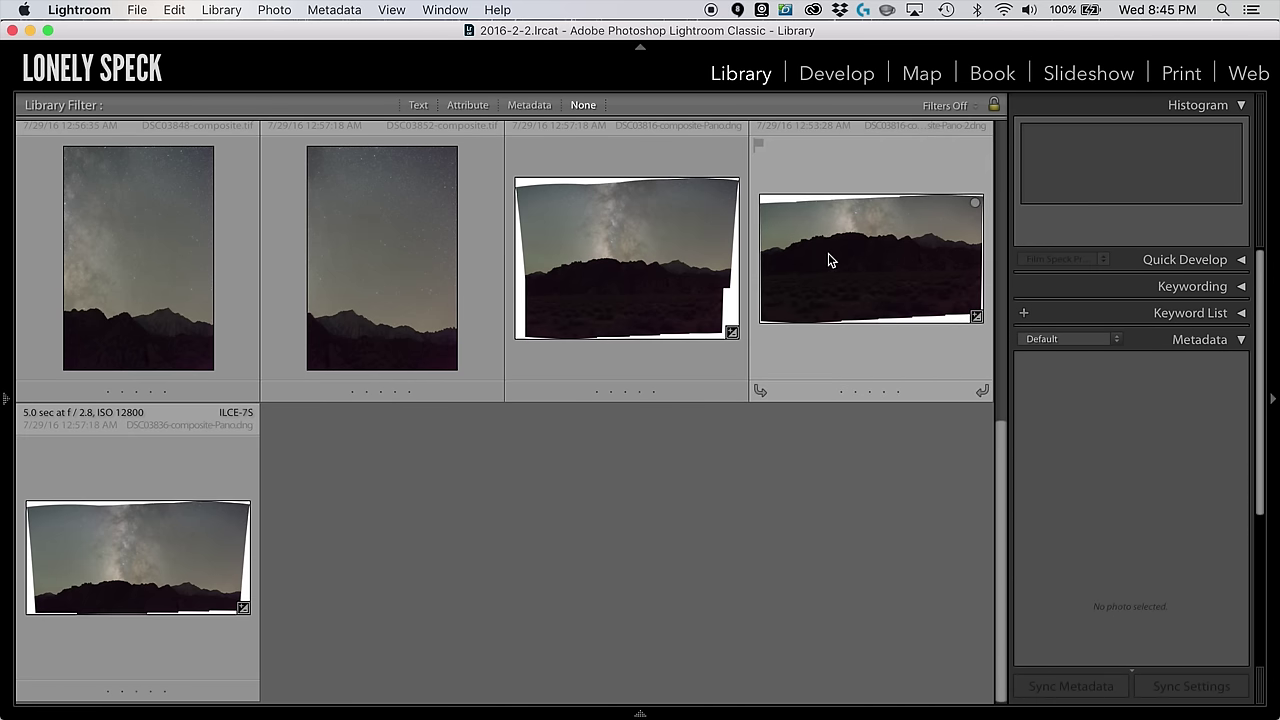
{"action": "left_click", "coordinate": [828, 260]}
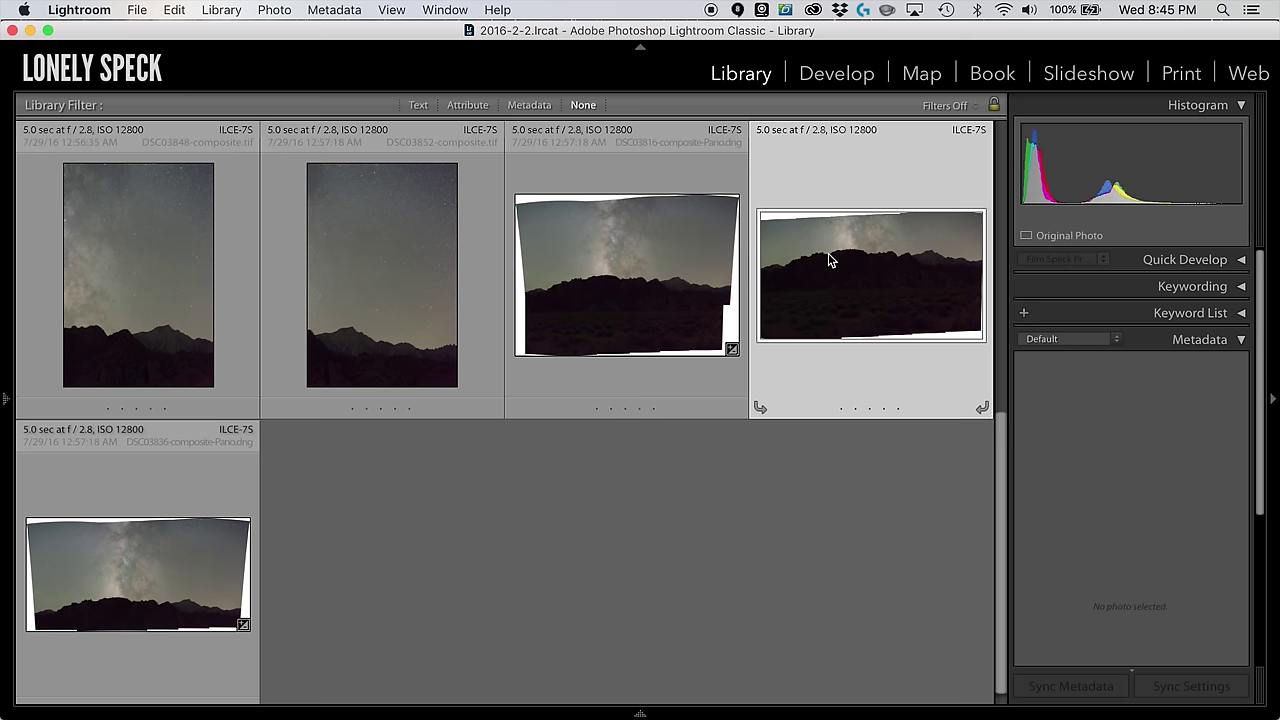
{"action": "left_click", "coordinate": [188, 555], "text": "super"}
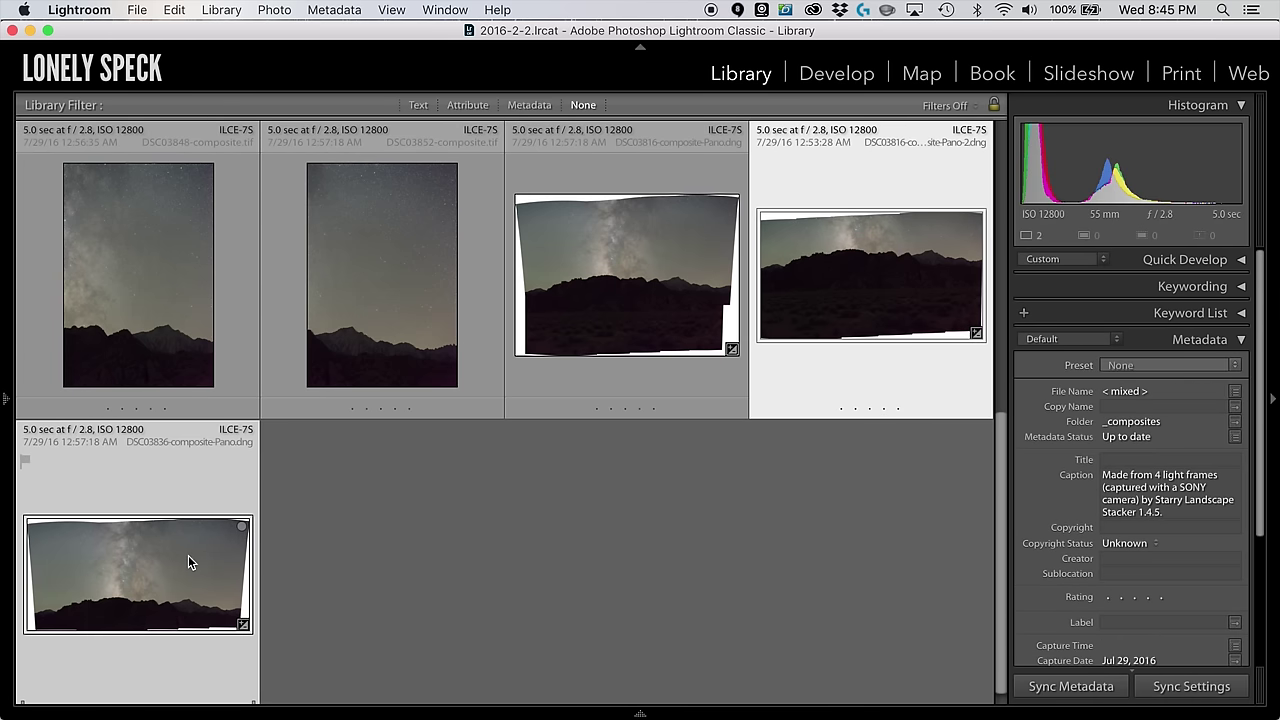
{"action": "right_click", "coordinate": [126, 564]}
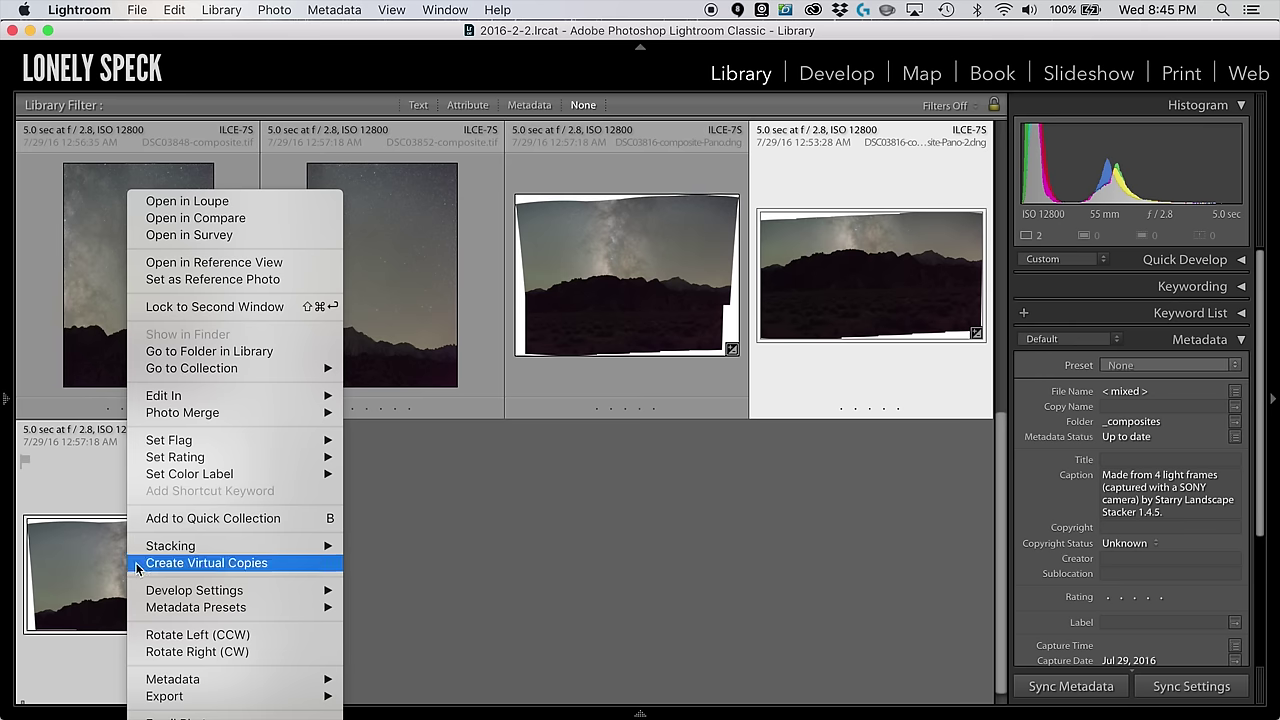
{"action": "mouse_move", "coordinate": [280, 395]}
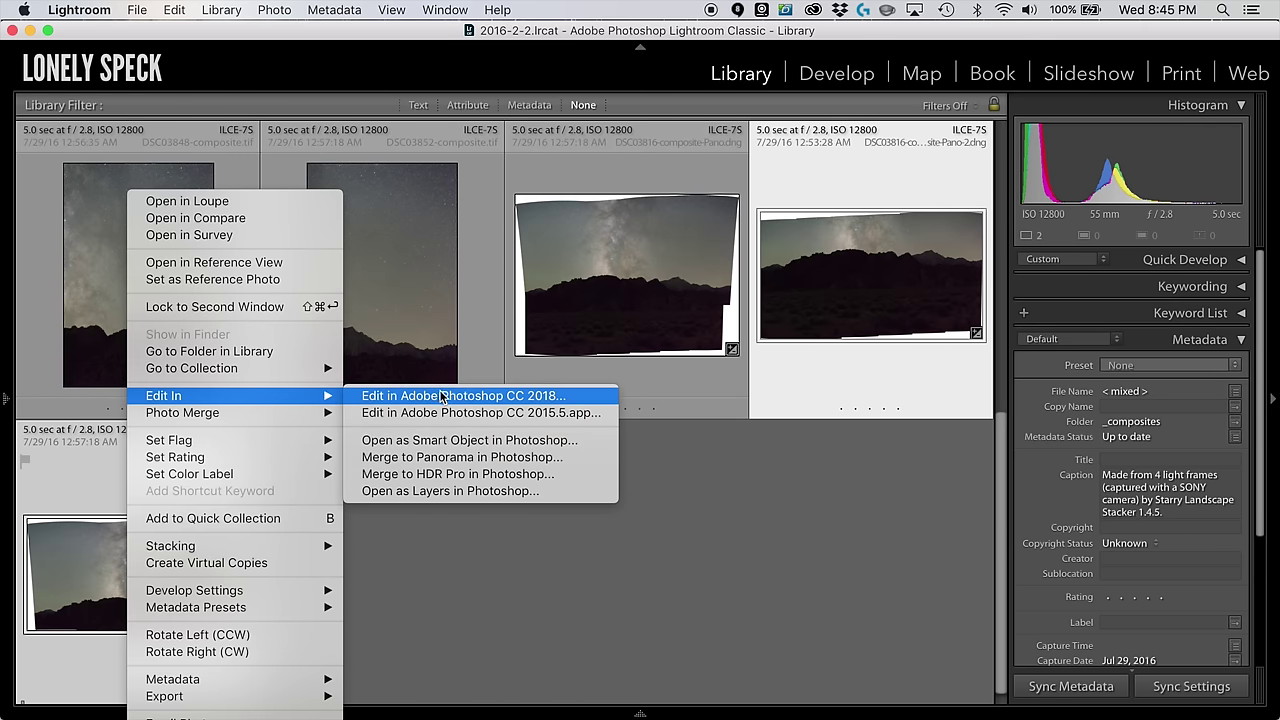
{"action": "left_click", "coordinate": [448, 491]}
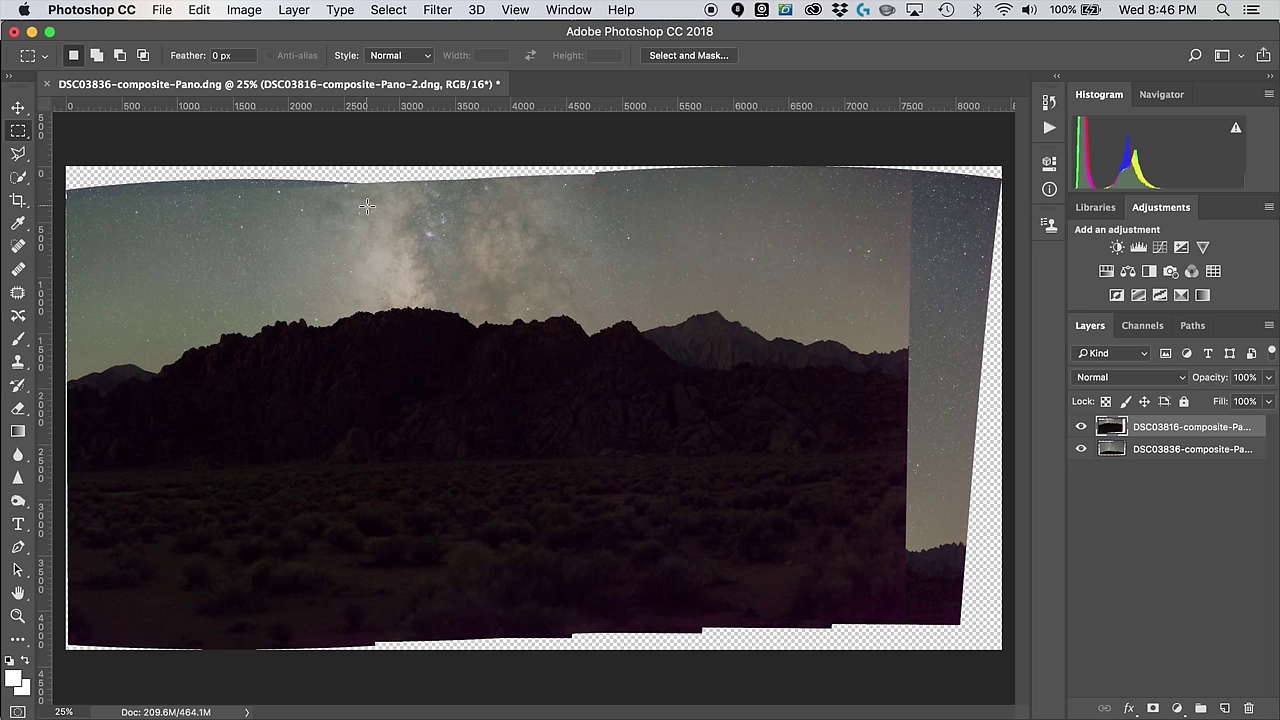
Step: Move the foreground panorama layer down onto the sky panorama's ridgeline, checking the overlap at 50% opacity before restoring 100%
{"action": "left_click", "coordinate": [18, 109]}
{"action": "left_click_drag", "start_coordinate": [483, 241], "coordinate": [519, 432]}
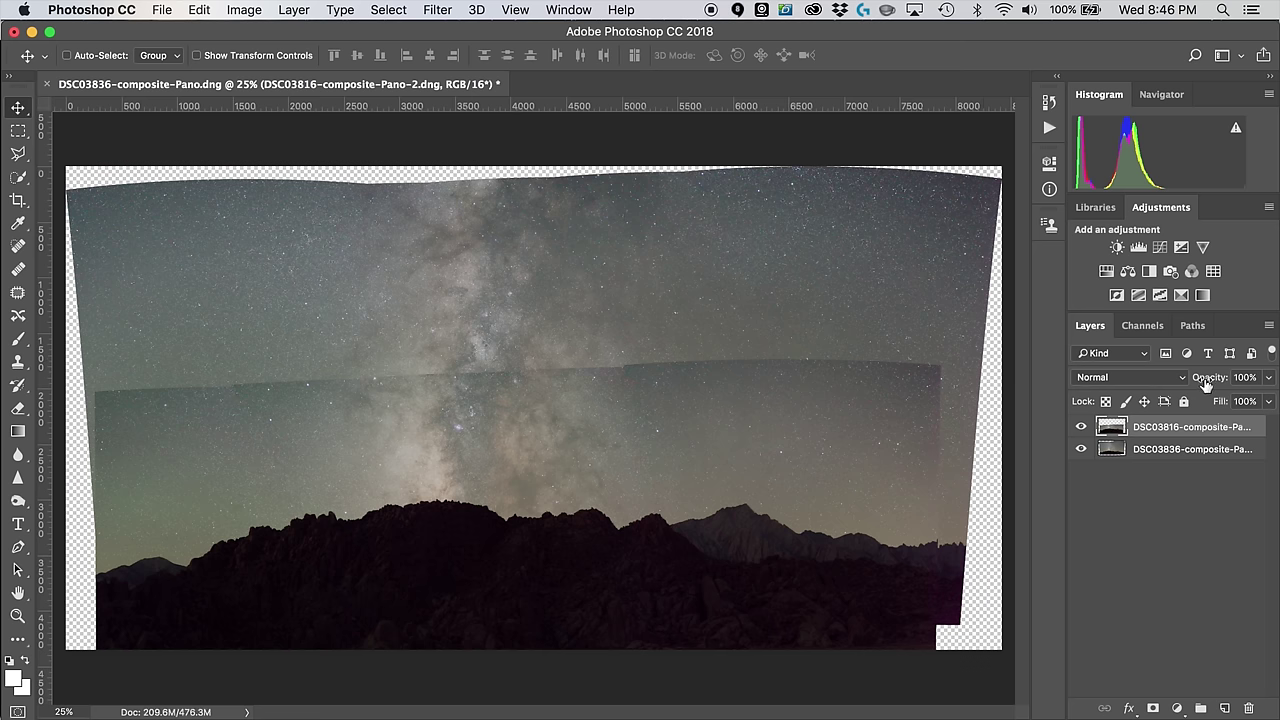
{"action": "left_click", "coordinate": [1209, 381]}
{"action": "left_click_drag", "start_coordinate": [1209, 381], "coordinate": [1155, 388]}
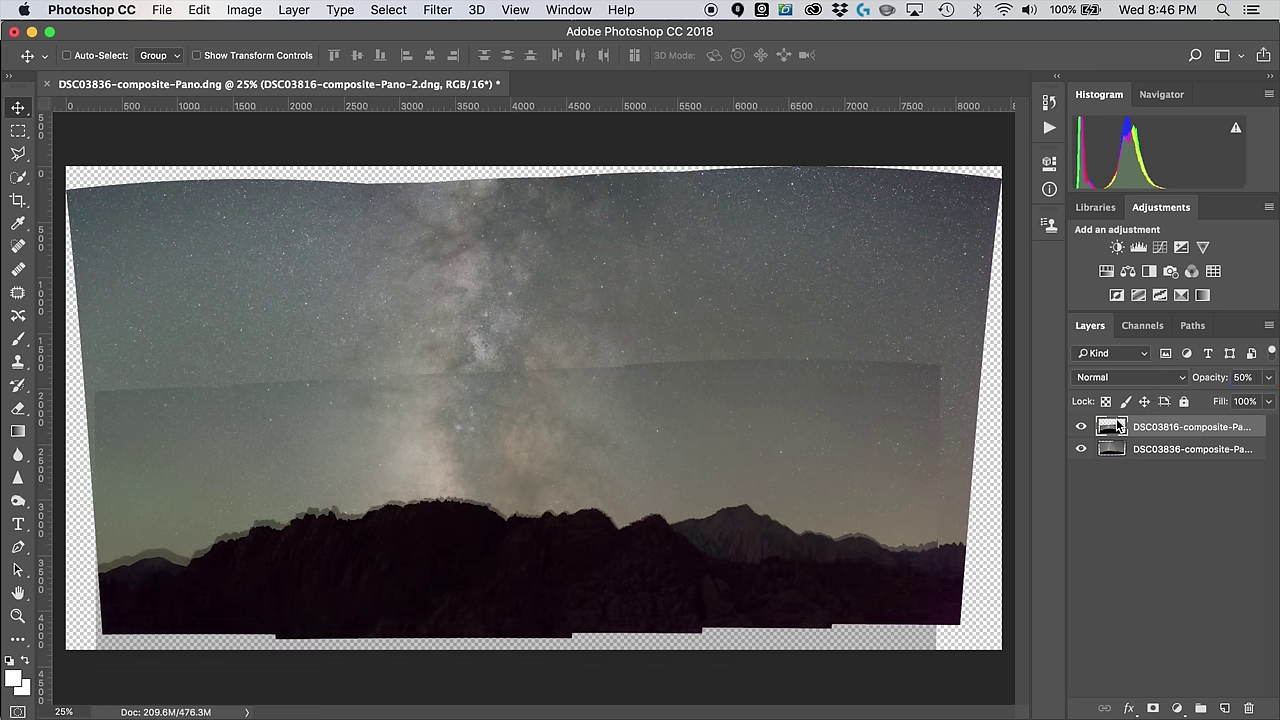
{"action": "mouse_move", "coordinate": [666, 523]}
{"action": "left_mouse_down"}
{"action": "mouse_move", "coordinate": [664, 470]}
{"action": "mouse_move", "coordinate": [654, 522]}
{"action": "left_mouse_up"}
{"action": "left_click_drag", "start_coordinate": [1204, 386], "coordinate": [1276, 392]}
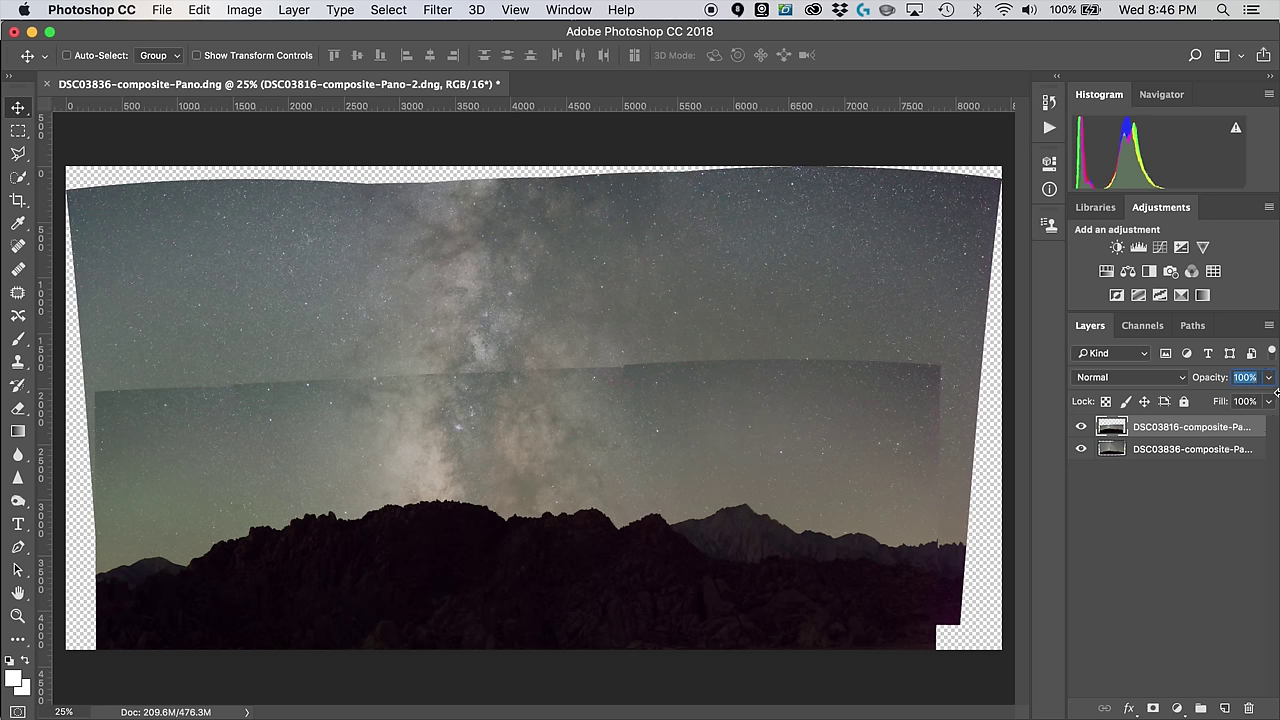
Step: Expand the canvas with Reveal All to include the whole foreground layer
{"action": "left_click", "coordinate": [199, 9]}
{"action": "left_click", "coordinate": [569, 220]}
{"action": "left_click", "coordinate": [245, 9]}
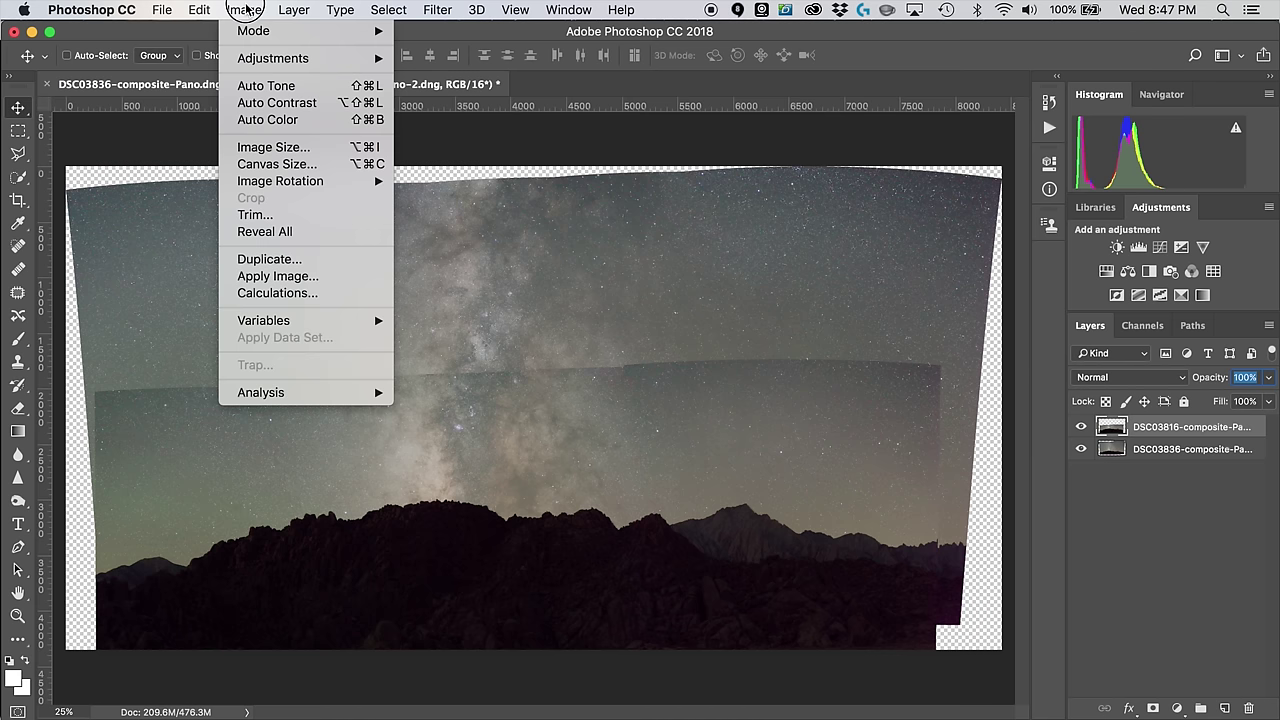
{"action": "left_click", "coordinate": [283, 234]}
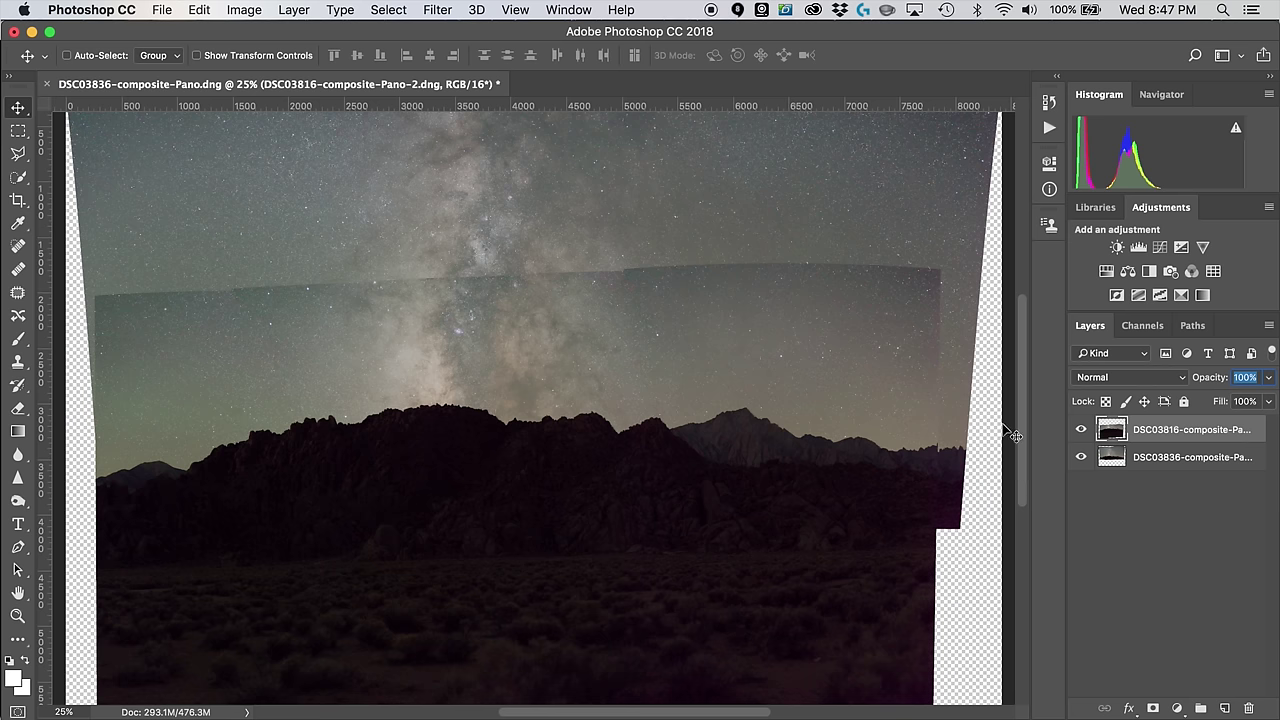
{"action": "scroll", "coordinate": [1023, 411], "scroll_direction": "down", "scroll_amount": 3}
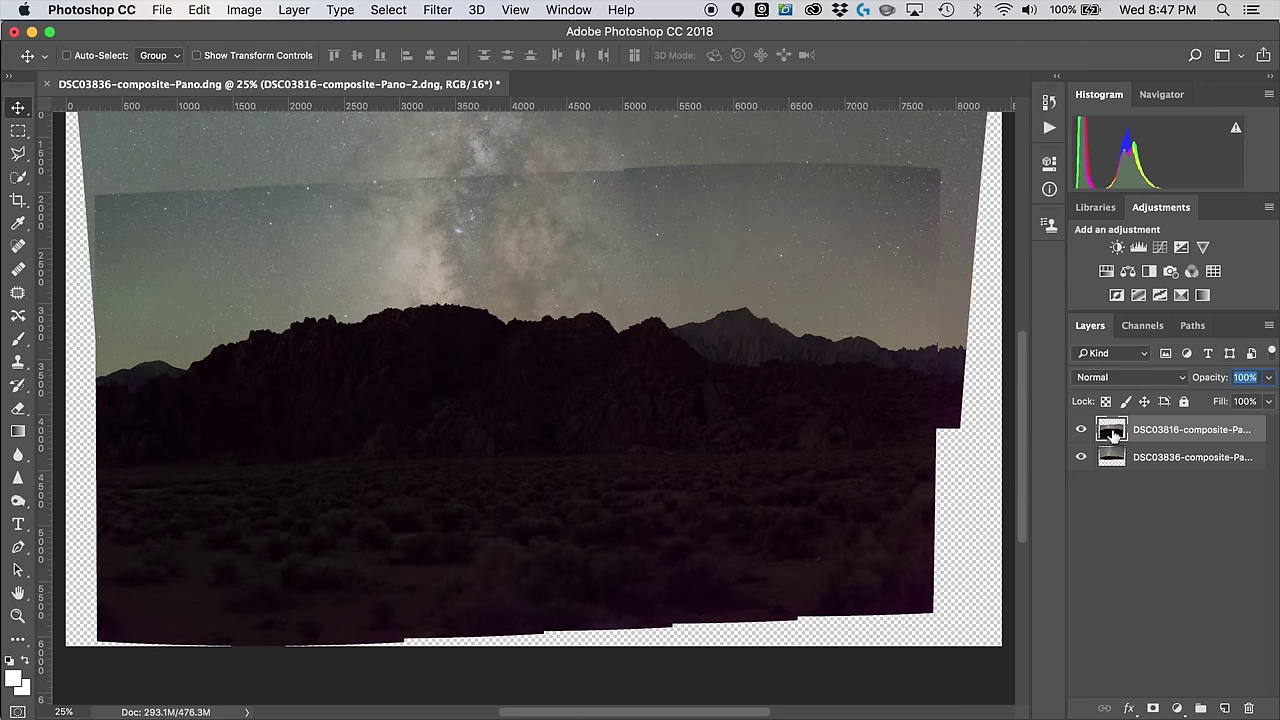
Step: Set the foreground layer's blend mode to Difference and rotate it 0.84° with Free Transform about the distant peak
{"action": "left_click", "coordinate": [1122, 381]}
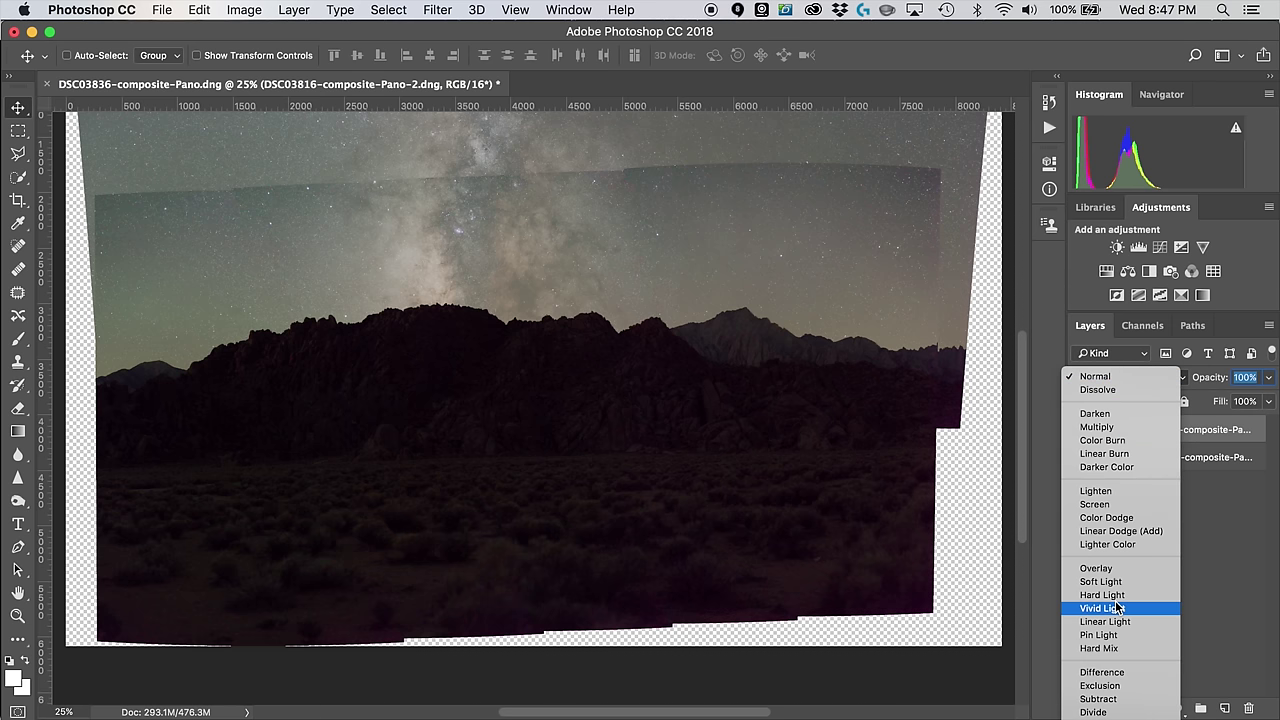
{"action": "left_click", "coordinate": [1110, 673]}
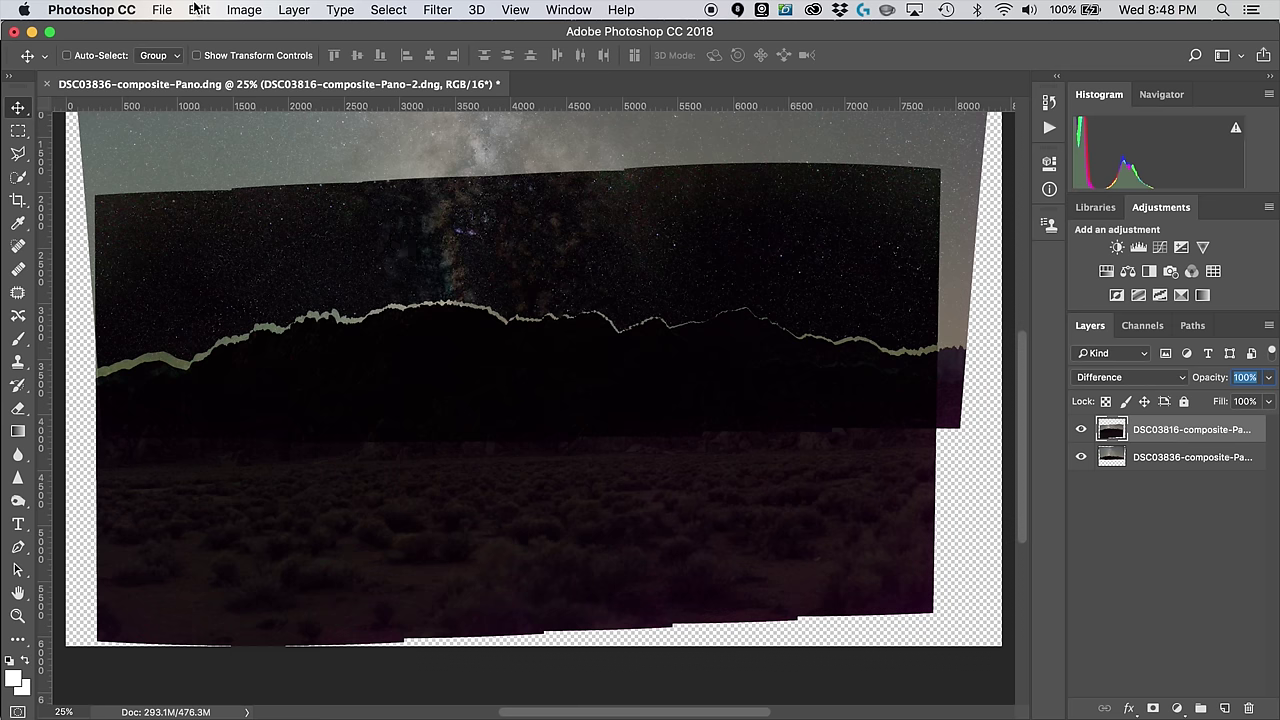
{"action": "left_click", "coordinate": [198, 10]}
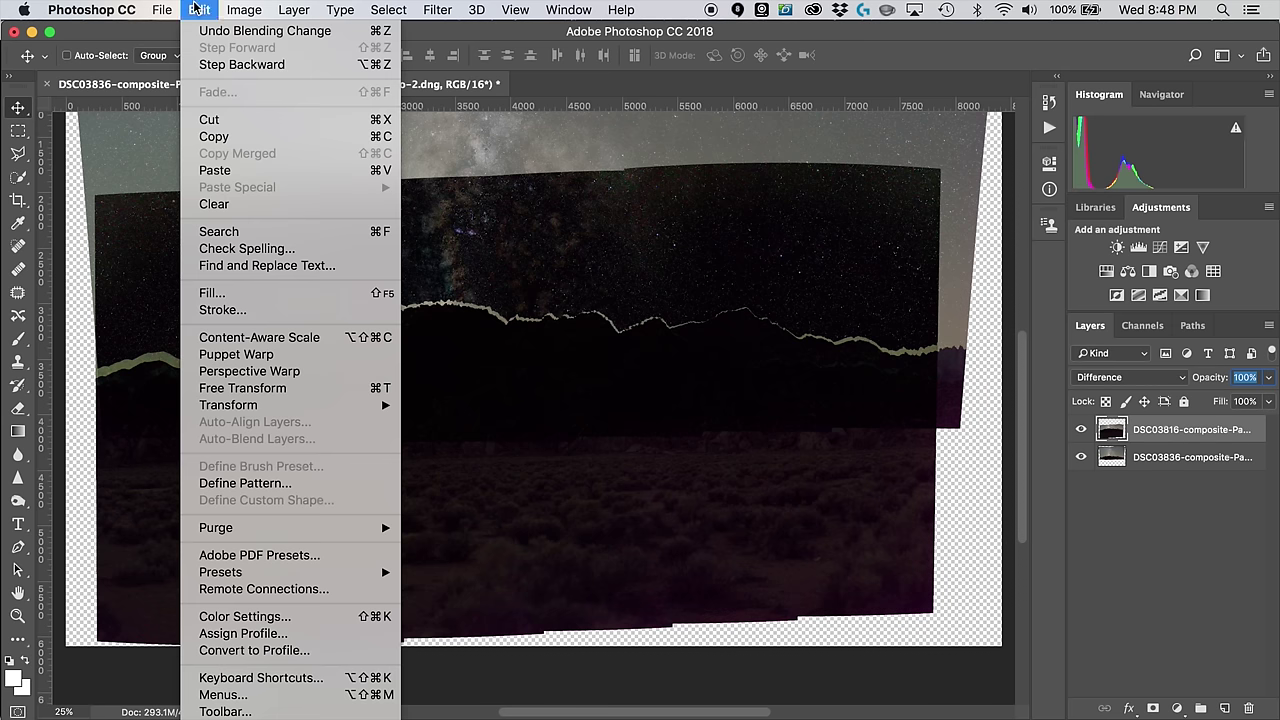
{"action": "left_click", "coordinate": [288, 388]}
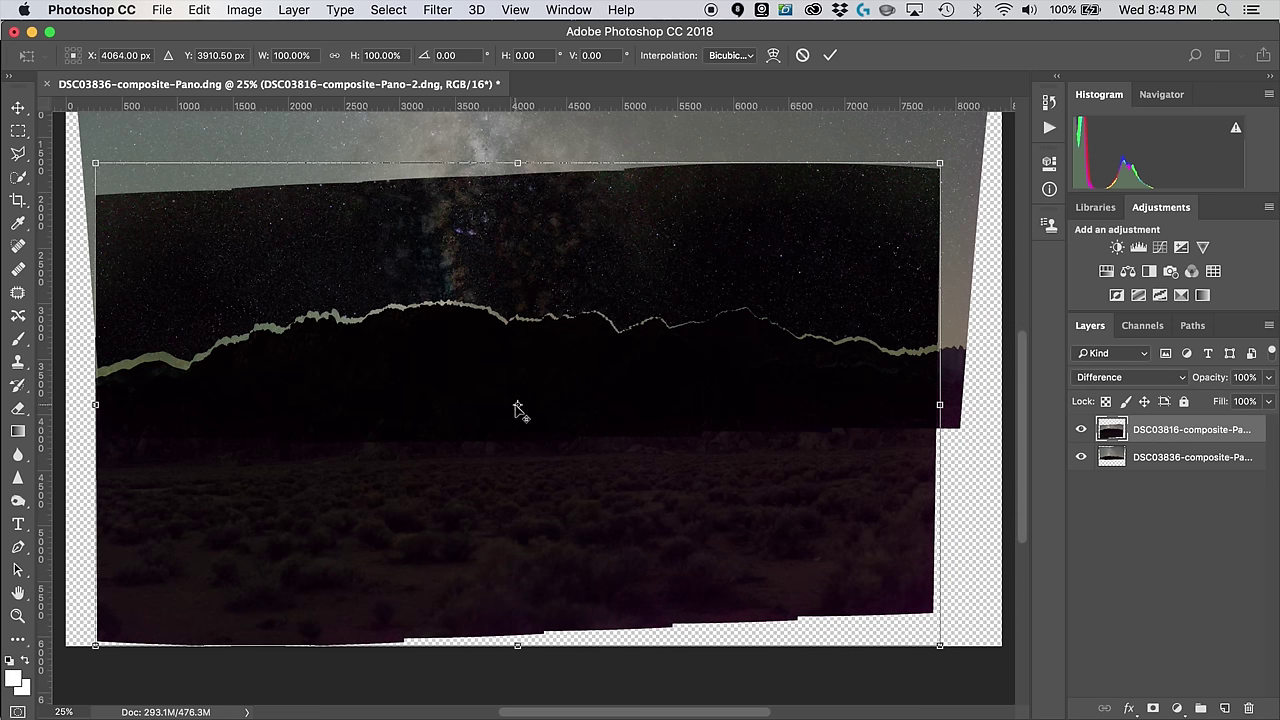
{"action": "left_click_drag", "start_coordinate": [517, 404], "coordinate": [718, 315]}
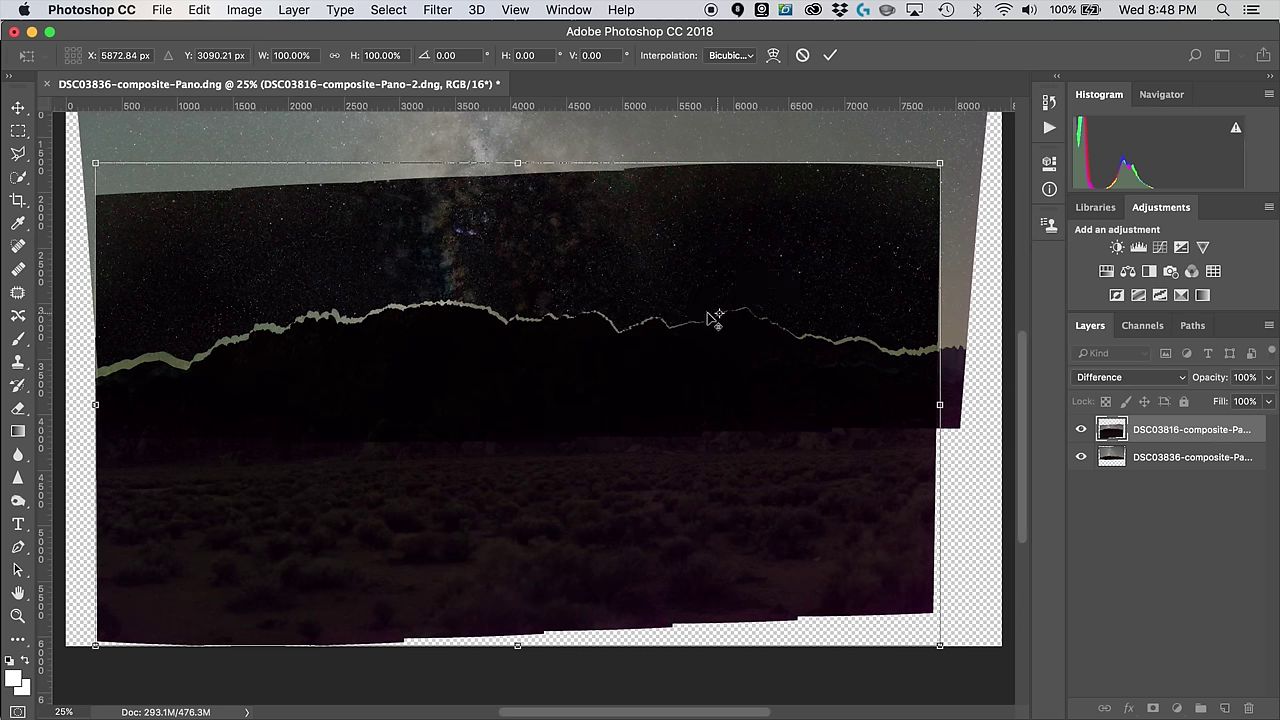
{"action": "mouse_move", "coordinate": [87, 142]}
{"action": "left_mouse_down"}
{"action": "mouse_move", "coordinate": [80, 164]}
{"action": "mouse_move", "coordinate": [87, 137]}
{"action": "left_mouse_up"}
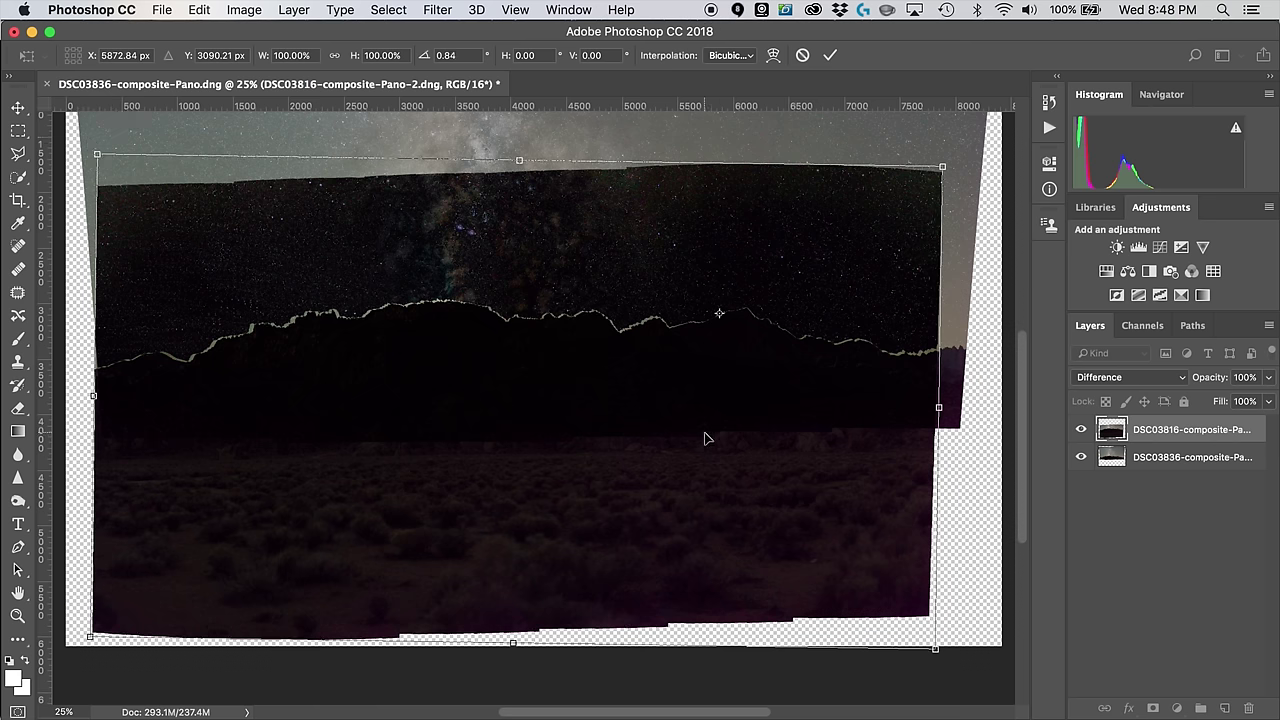
Step: Nudge the foreground layer slightly right and up to bring its ridgeline onto the sky layer's
{"action": "key", "text": "Right"}
{"action": "key", "text": "Right"}
{"action": "key", "text": "Right"}
{"action": "key", "text": "Right"}
{"action": "key", "text": "Right"}
{"action": "key", "text": "Right"}
{"action": "key", "text": "Right"}
{"action": "key", "text": "Right"}
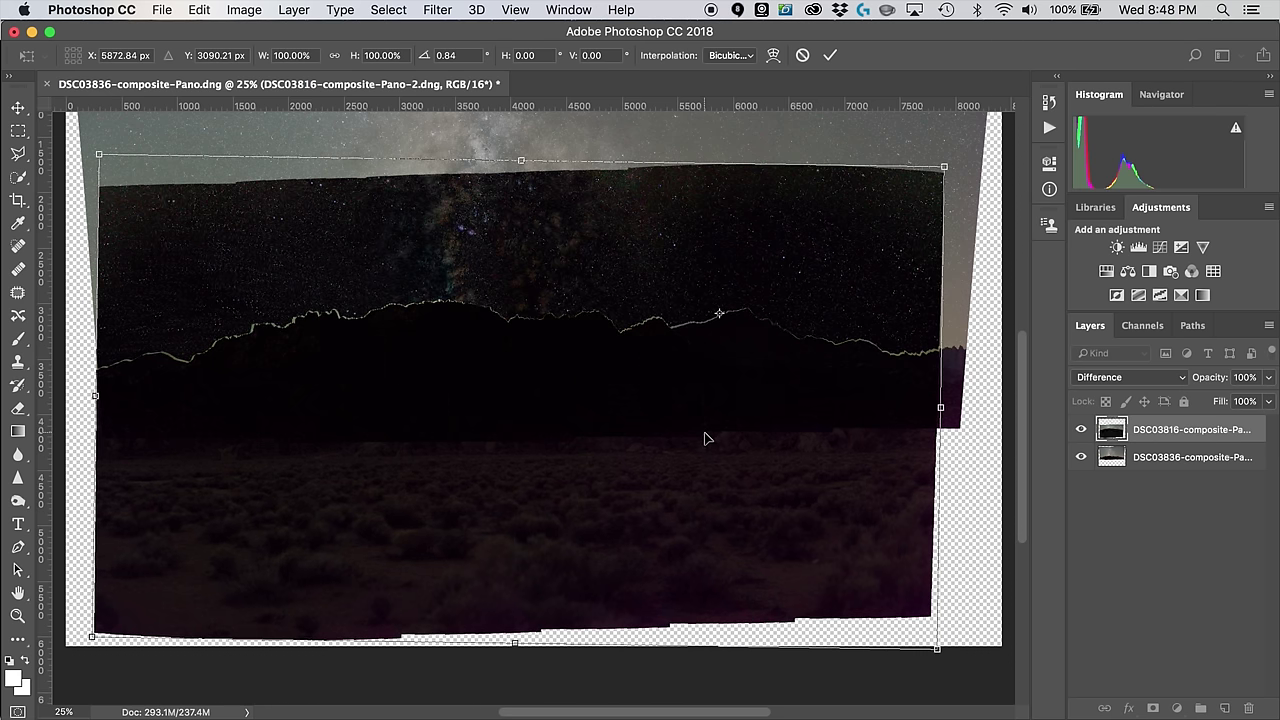
{"action": "key", "text": "Up"}
{"action": "key", "text": "Down"}
{"action": "key", "text": "Up"}
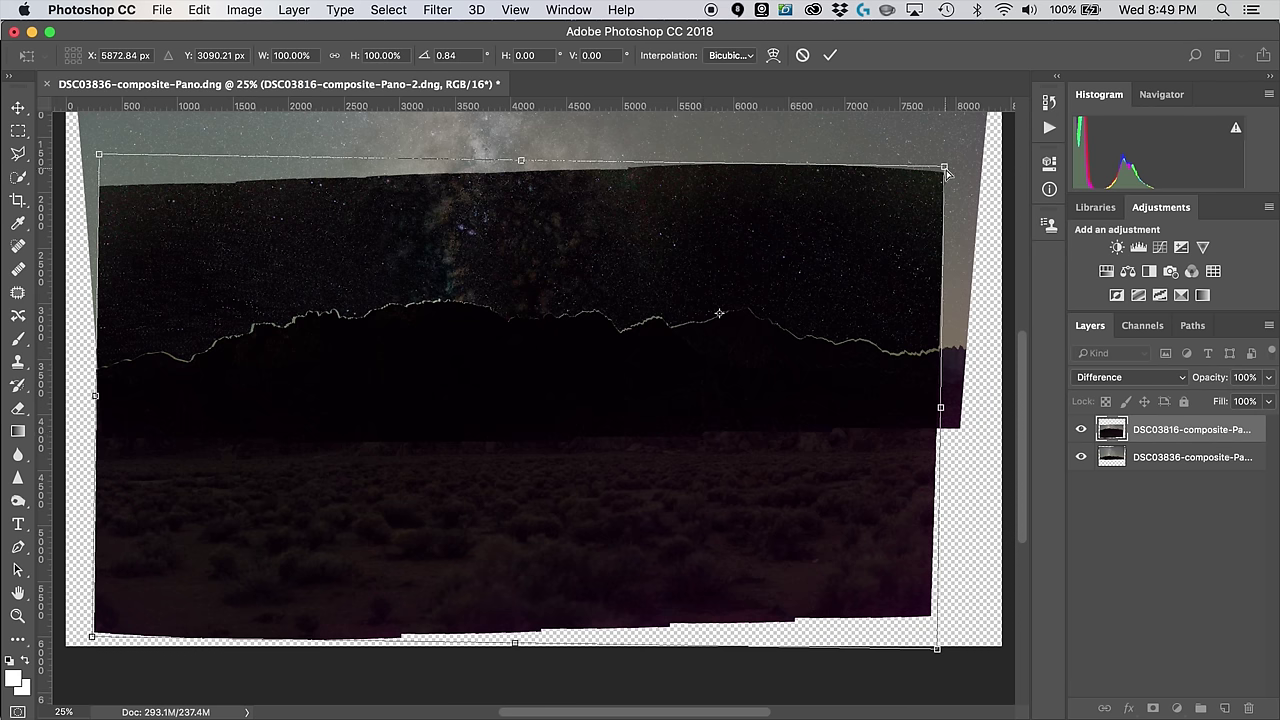
Step: Distort the foreground layer slightly at its upper corners and upper edge to match the ridgelines, and apply the transform
{"action": "left_click_drag", "start_coordinate": [946, 170], "coordinate": [947, 174]}
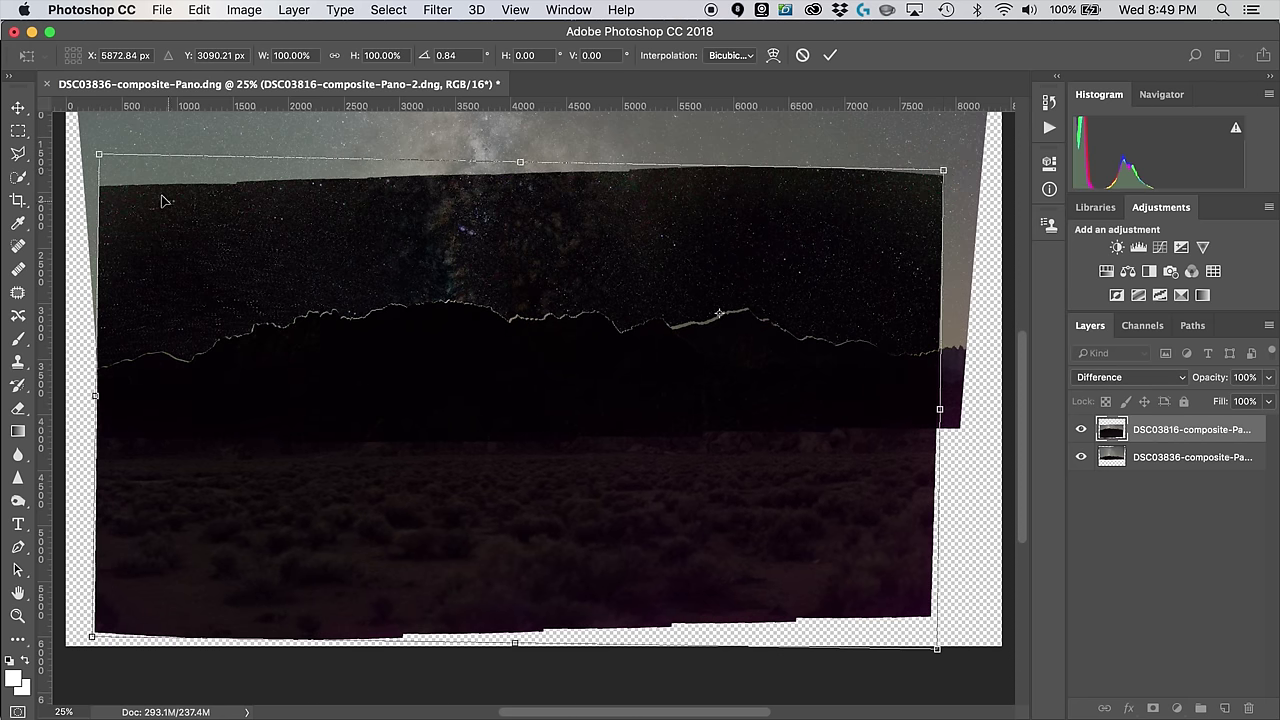
{"action": "left_click_drag", "start_coordinate": [101, 155], "coordinate": [102, 152]}
{"action": "left_click_drag", "start_coordinate": [522, 162], "coordinate": [519, 160]}
{"action": "left_click_drag", "start_coordinate": [97, 151], "coordinate": [104, 157]}
{"action": "key", "text": "Return"}
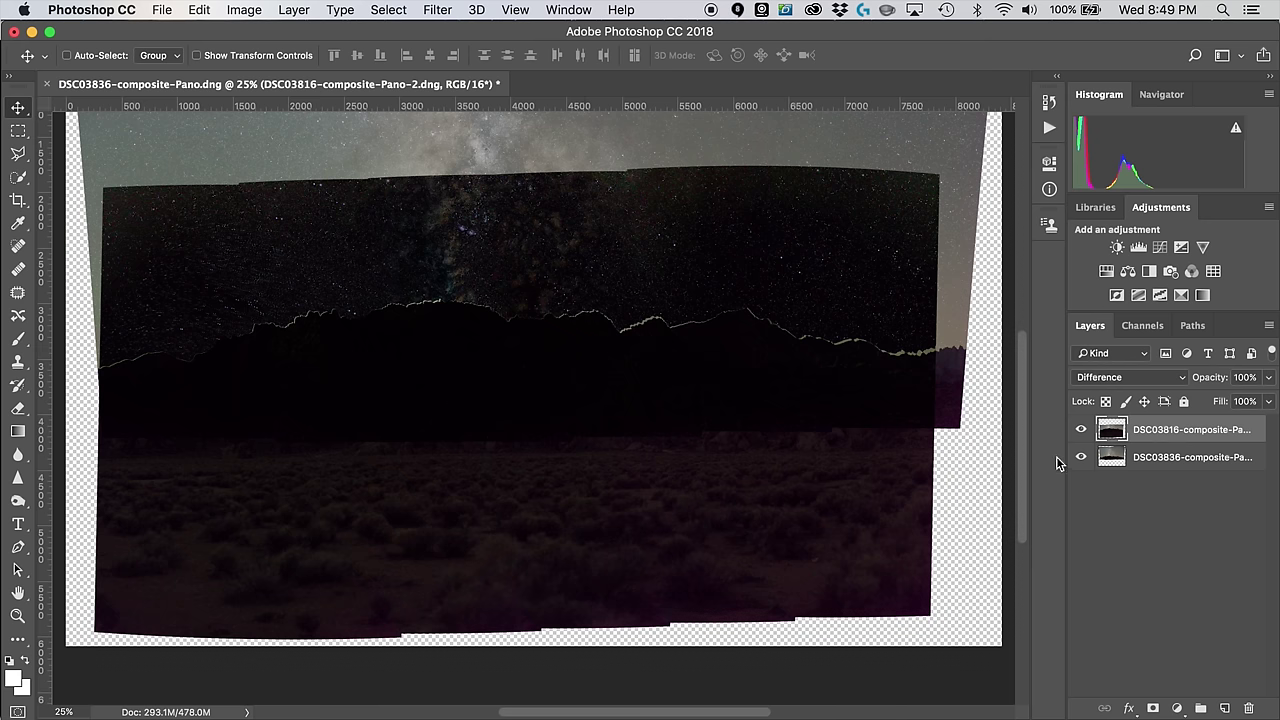
Step: Return the foreground layer to Normal blending and auto-blend both layers with the Panorama method and Seamless Tones and Colors
{"action": "left_click", "coordinate": [1118, 380]}
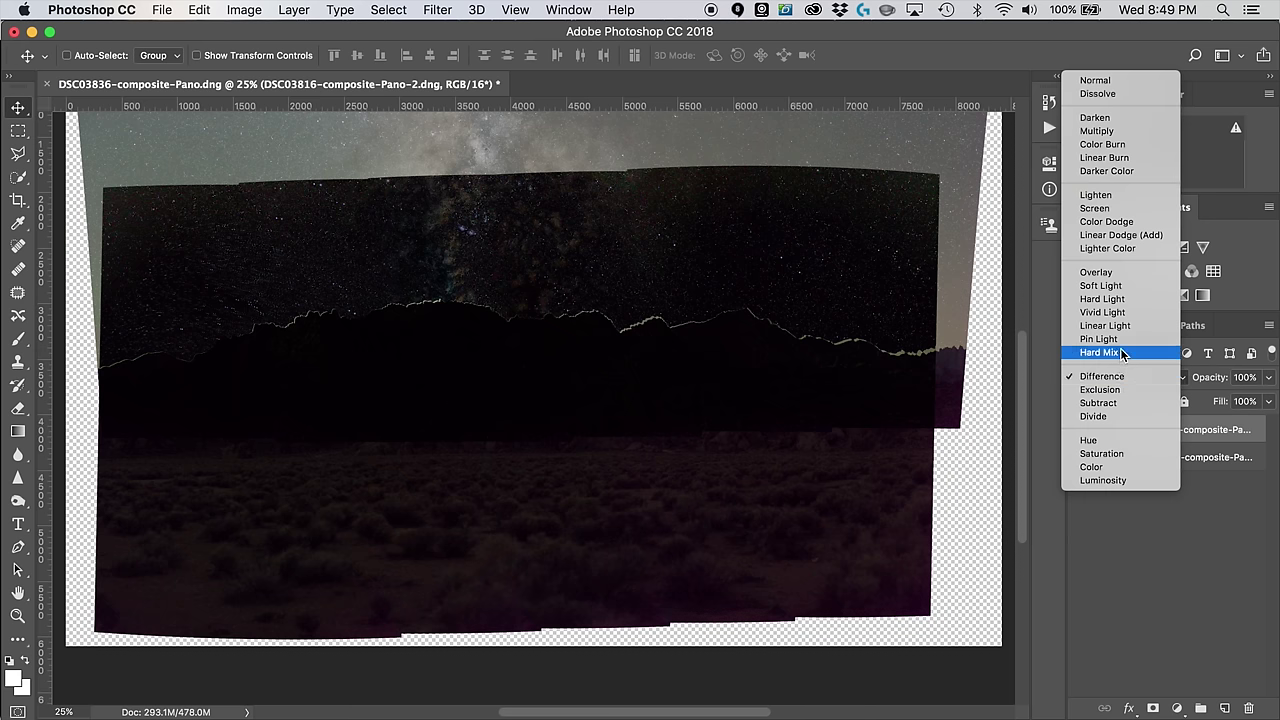
{"action": "left_click", "coordinate": [1115, 84]}
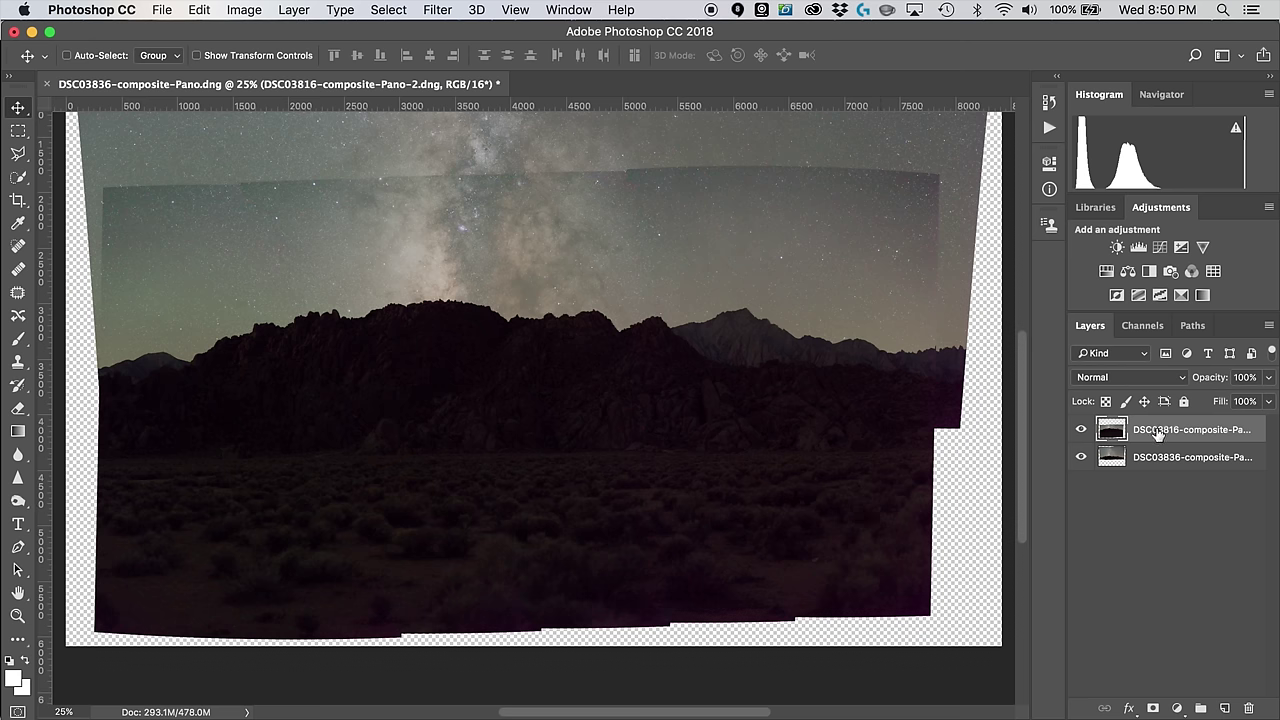
{"action": "left_click", "coordinate": [1170, 460], "text": "shift"}
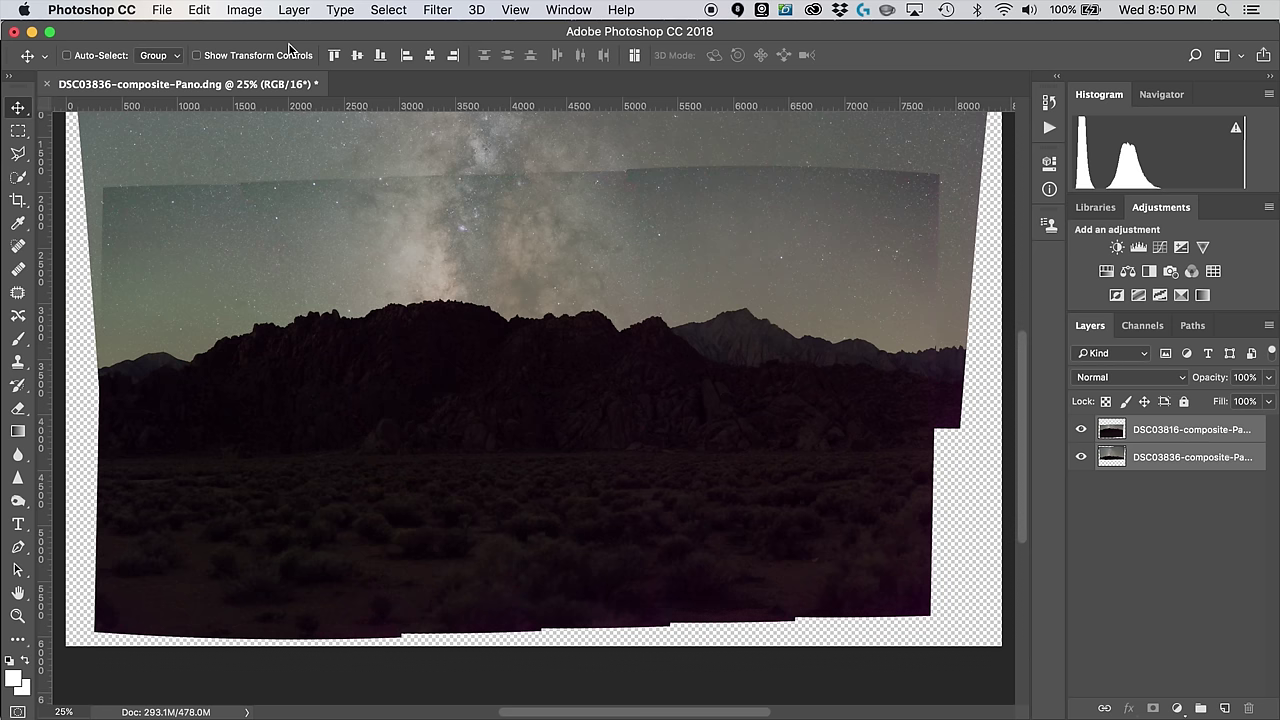
{"action": "left_click", "coordinate": [200, 12]}
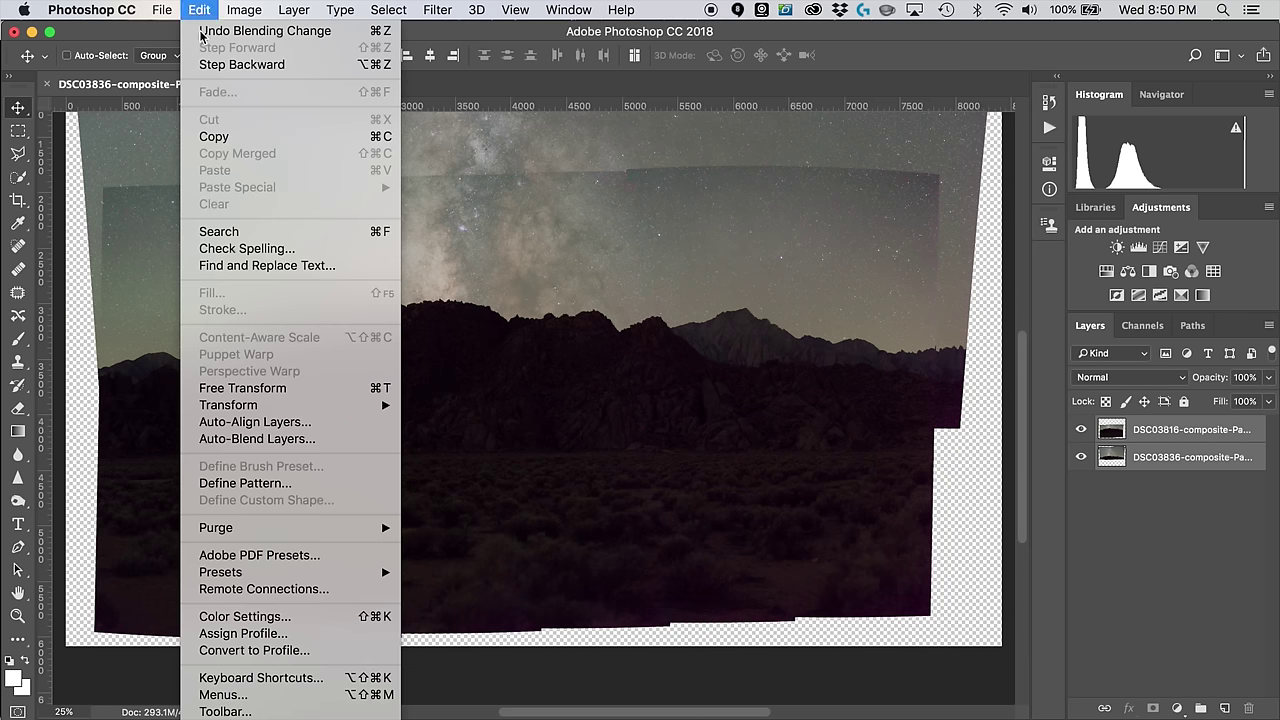
{"action": "left_click", "coordinate": [283, 446]}
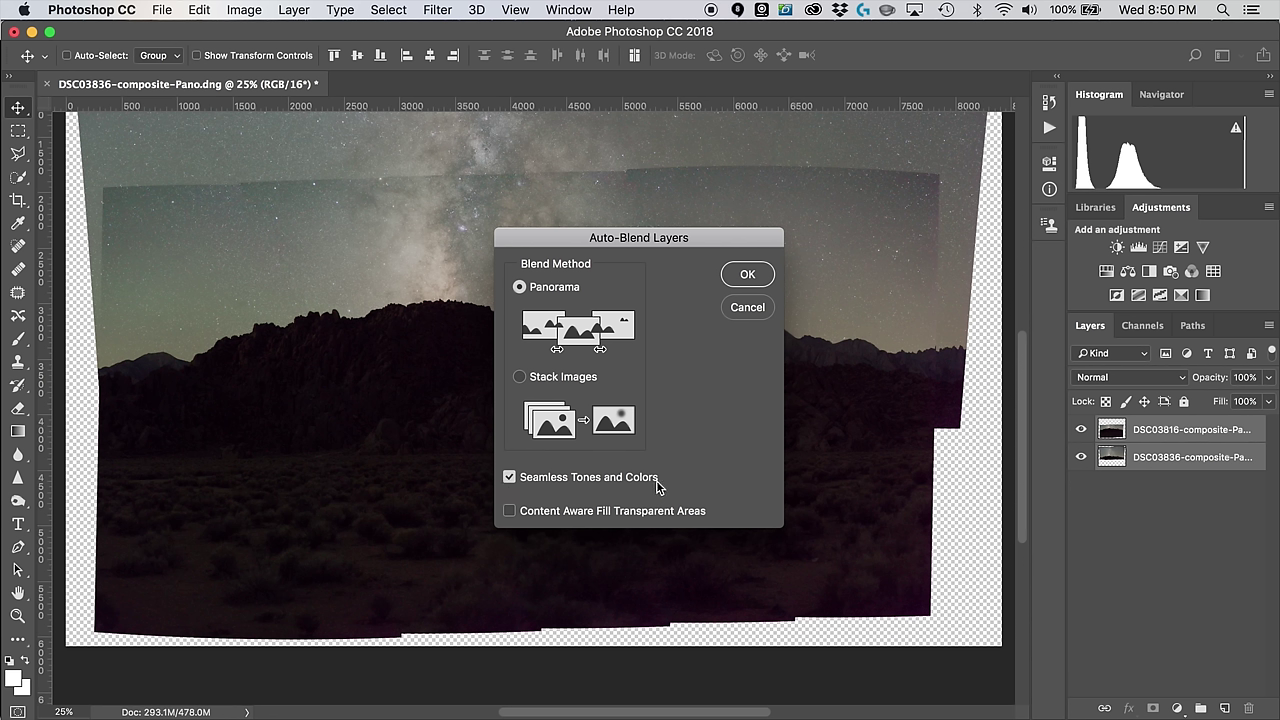
{"action": "left_click", "coordinate": [740, 277]}
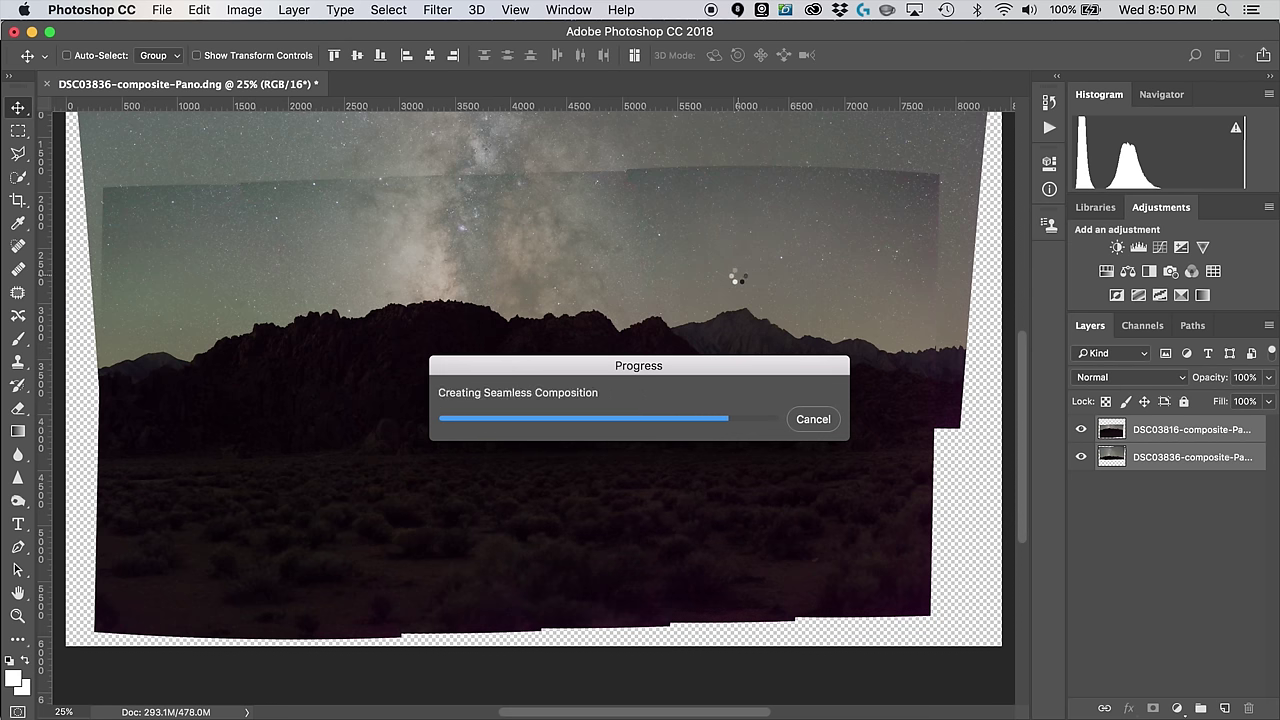
Step: Merge the visible layers into a single layer and save the document
{"action": "key", "text": "super+minus"}
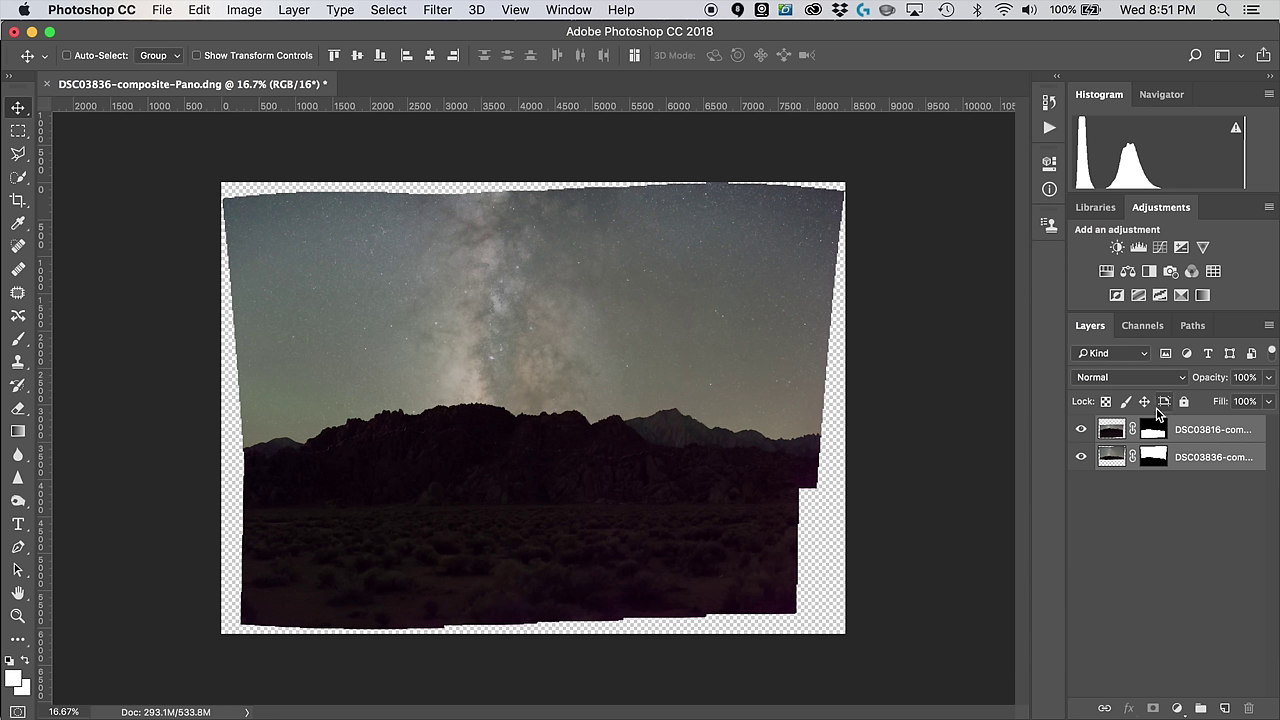
{"action": "left_click", "coordinate": [1269, 328]}
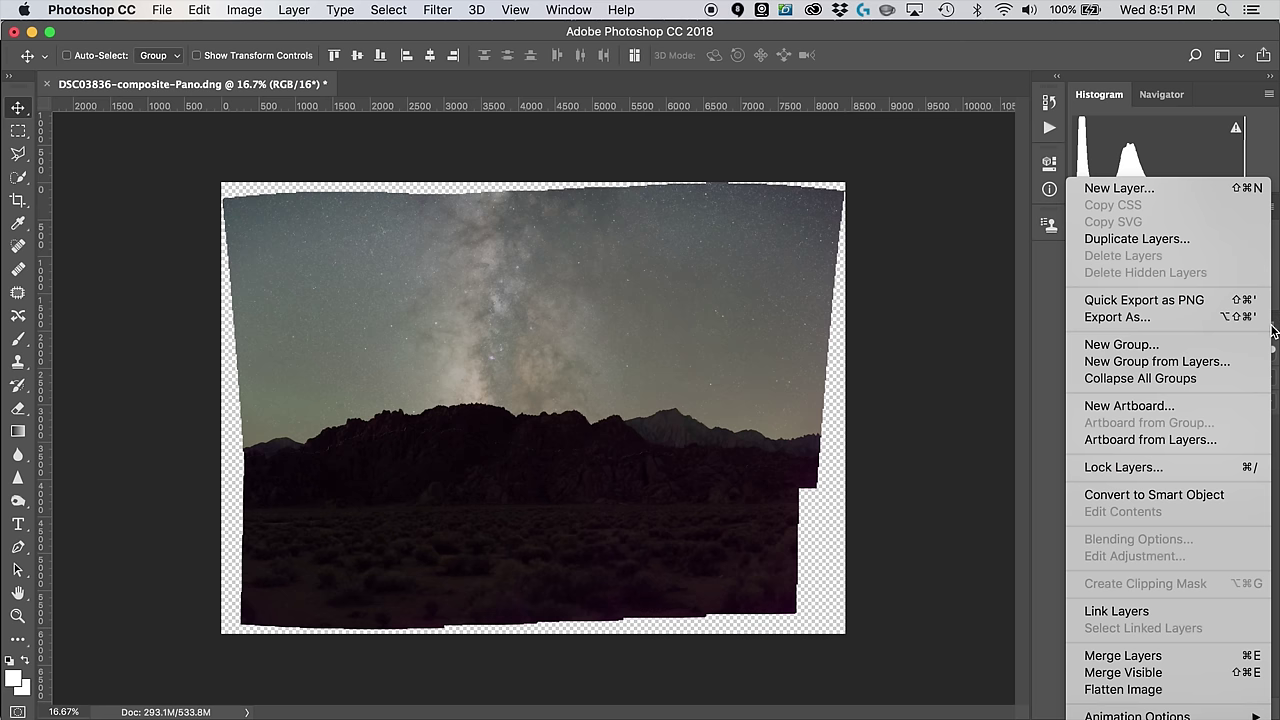
{"action": "left_click", "coordinate": [1152, 674]}
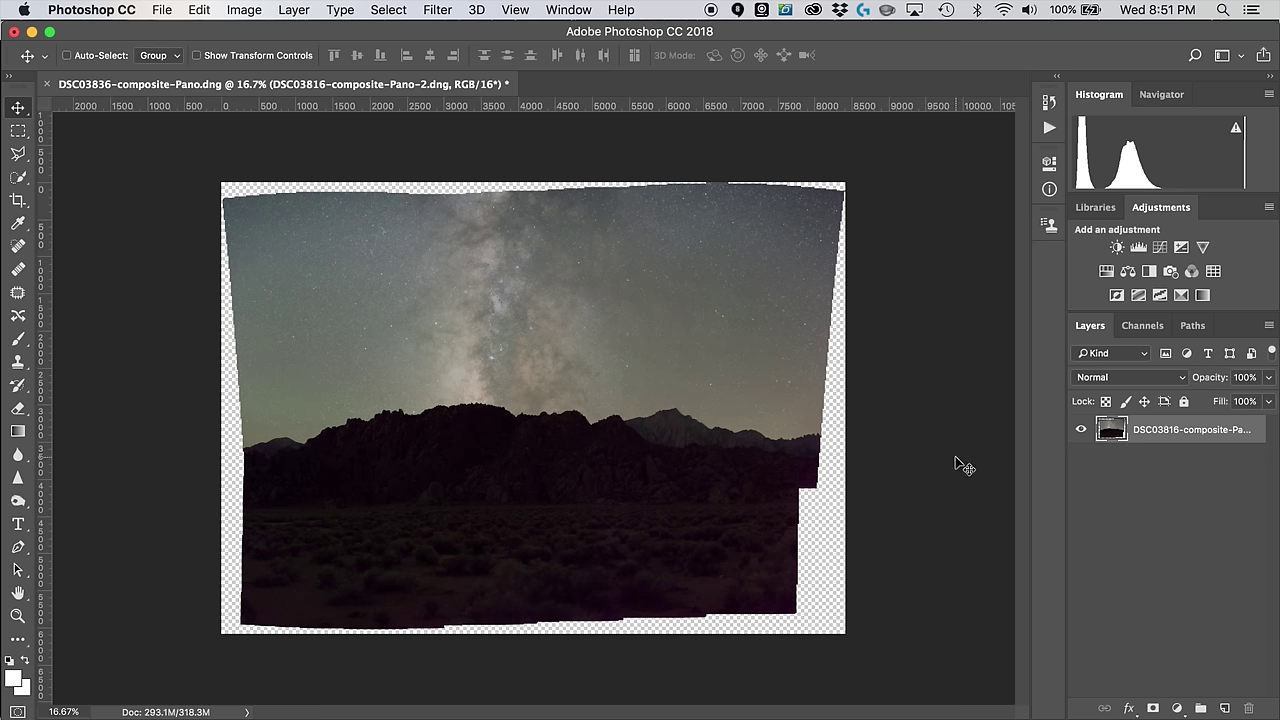
{"action": "left_click", "coordinate": [163, 10]}
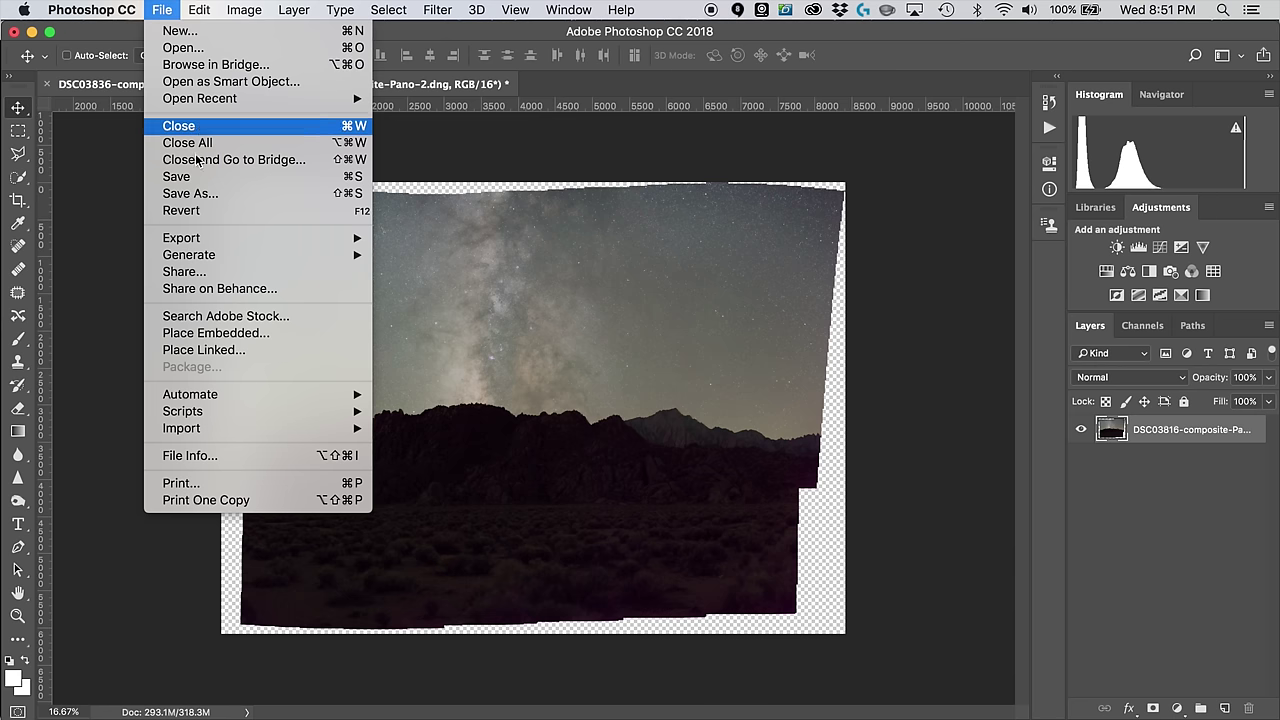
{"action": "left_click", "coordinate": [200, 177]}
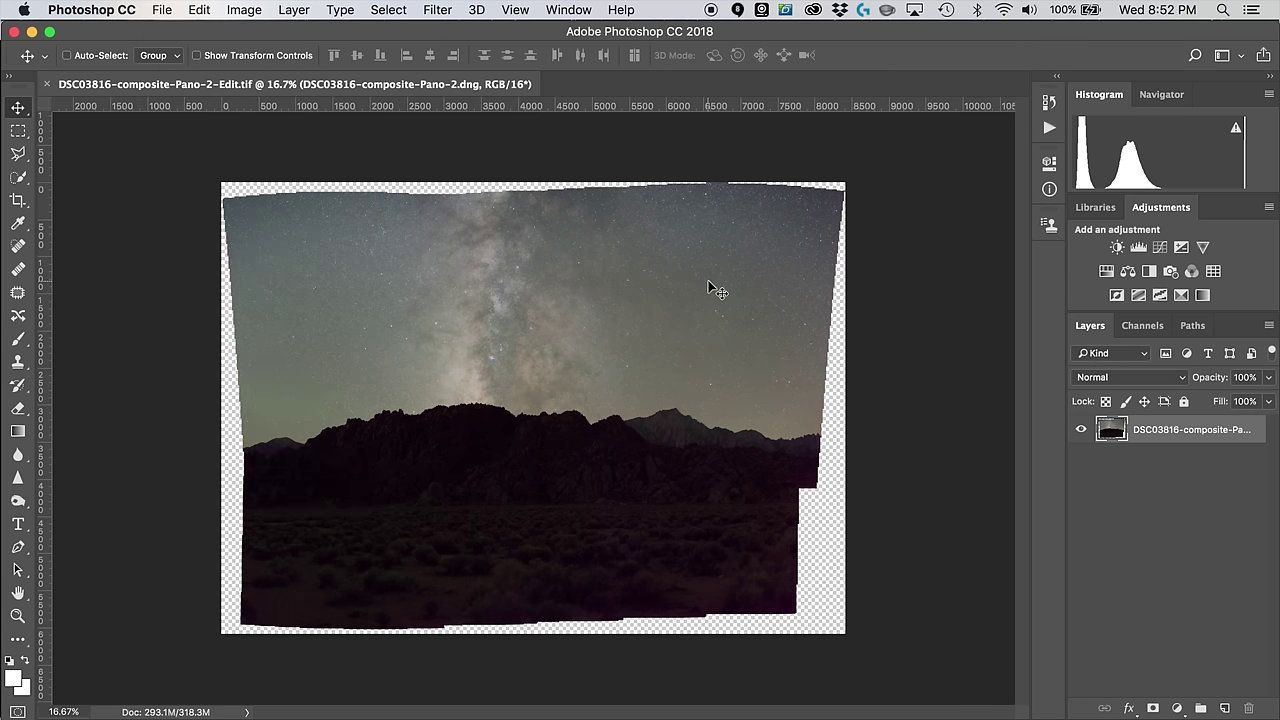
Step: Switch to Lightroom and open the merged panorama DSC03816-composite-Pano-2-Edit.tif for developing
{"action": "key", "text": "super+Tab"}
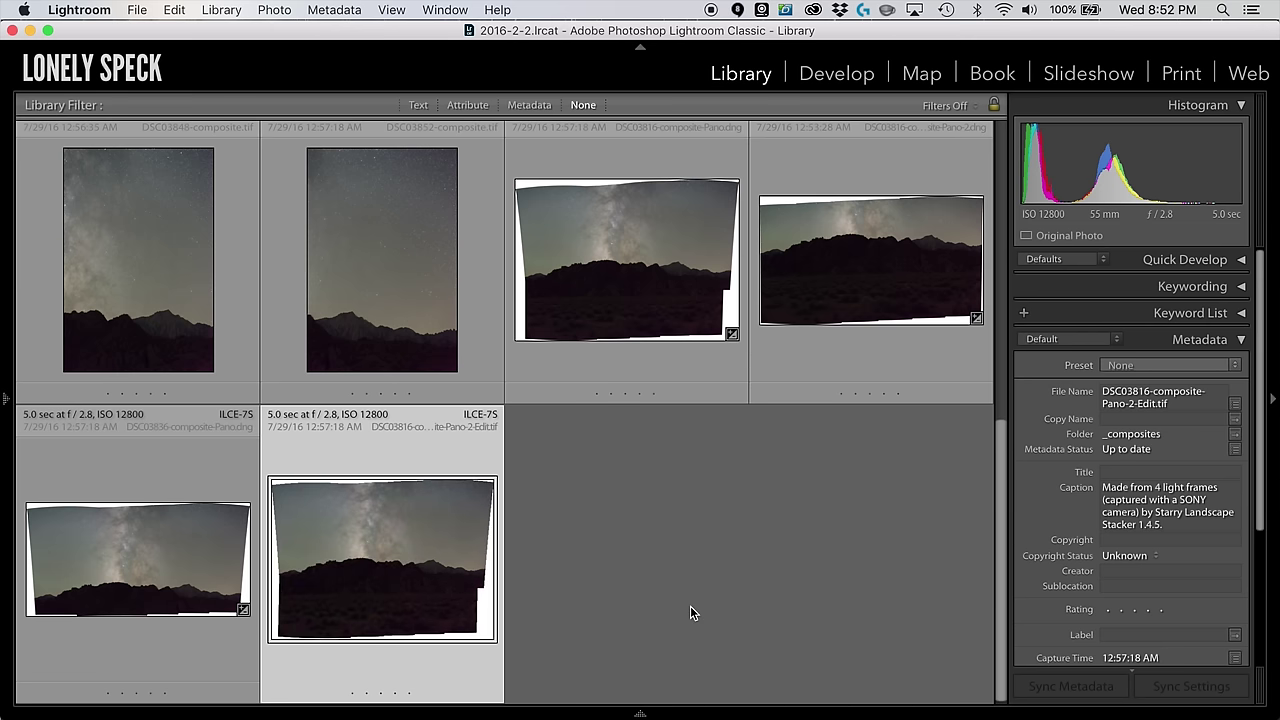
{"action": "left_click", "coordinate": [690, 606]}
{"action": "double_click", "coordinate": [477, 582]}
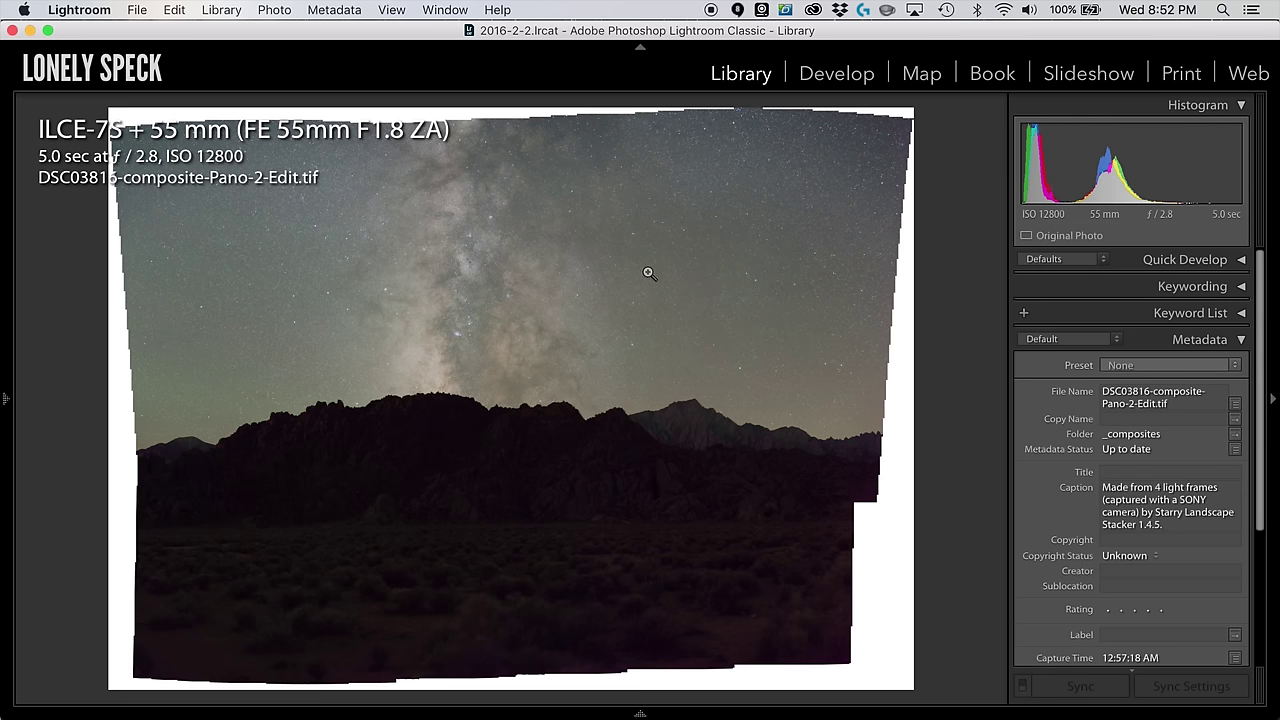
{"action": "left_click", "coordinate": [836, 74]}
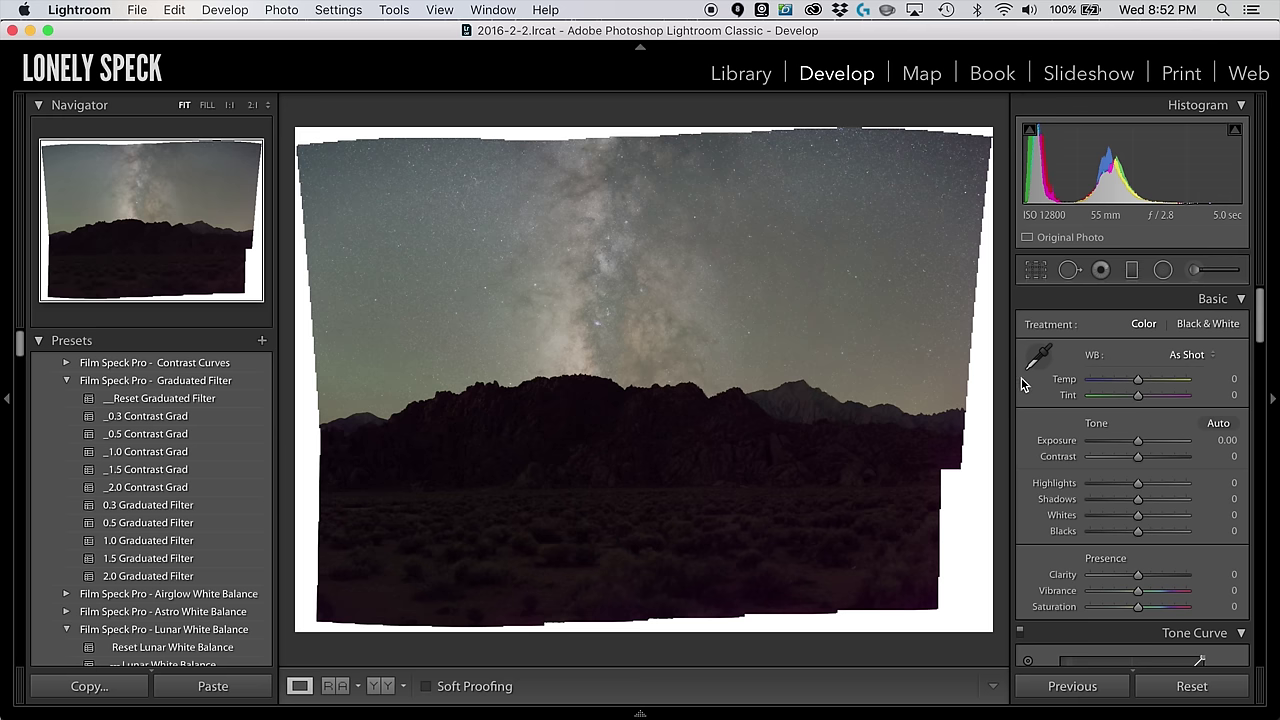
Step: Crop the panorama on all four sides to remove the white, uneven borders, and apply the crop
{"action": "left_click", "coordinate": [1037, 270]}
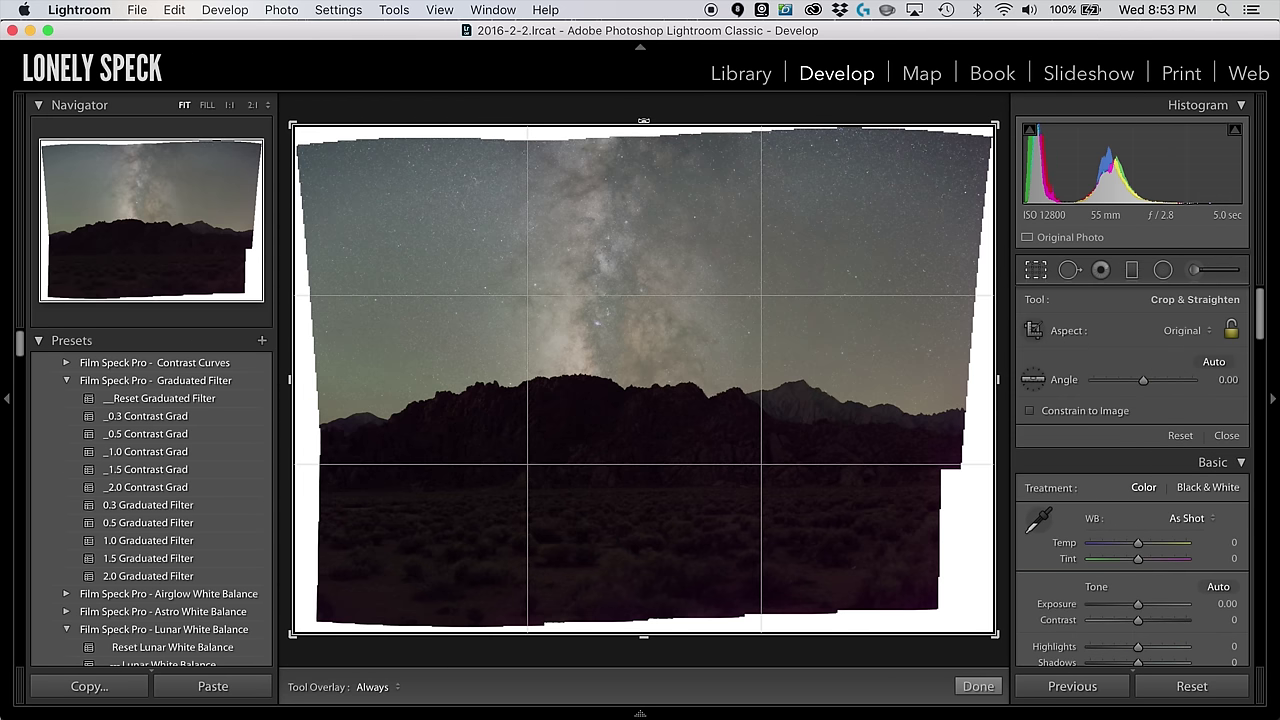
{"action": "left_click_drag", "start_coordinate": [644, 121], "coordinate": [649, 136]}
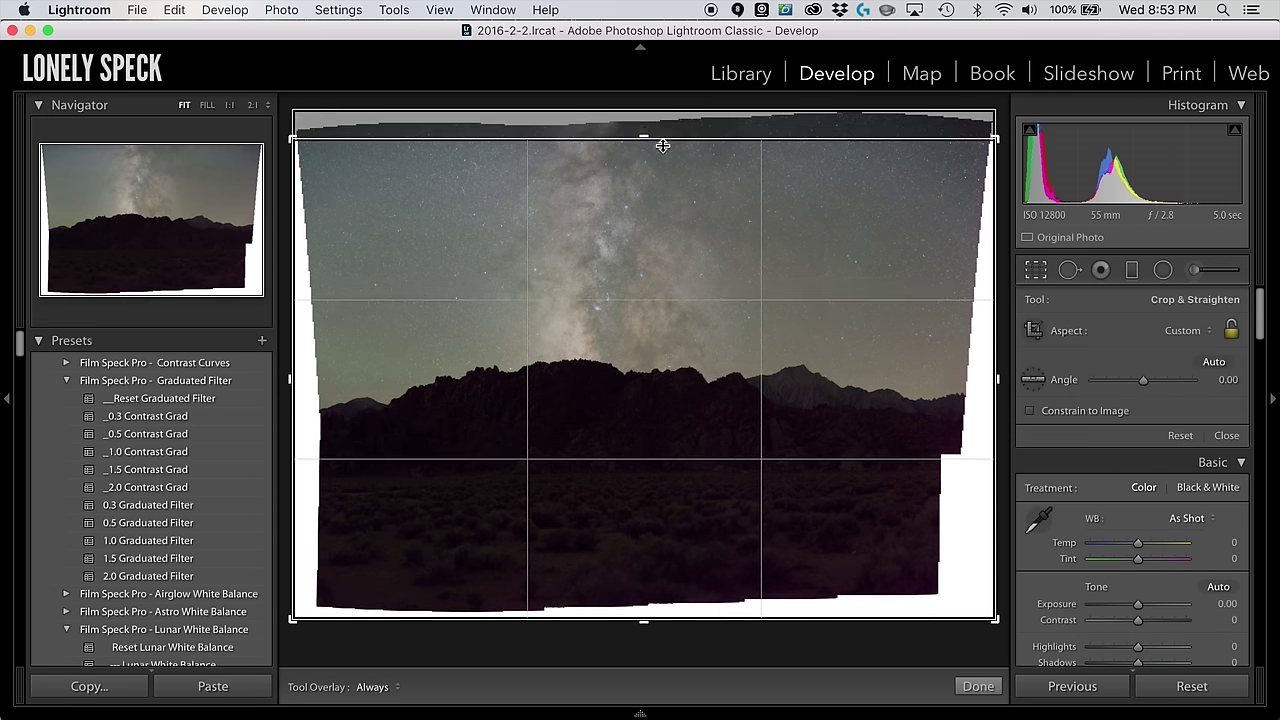
{"action": "left_click_drag", "start_coordinate": [997, 385], "coordinate": [969, 384]}
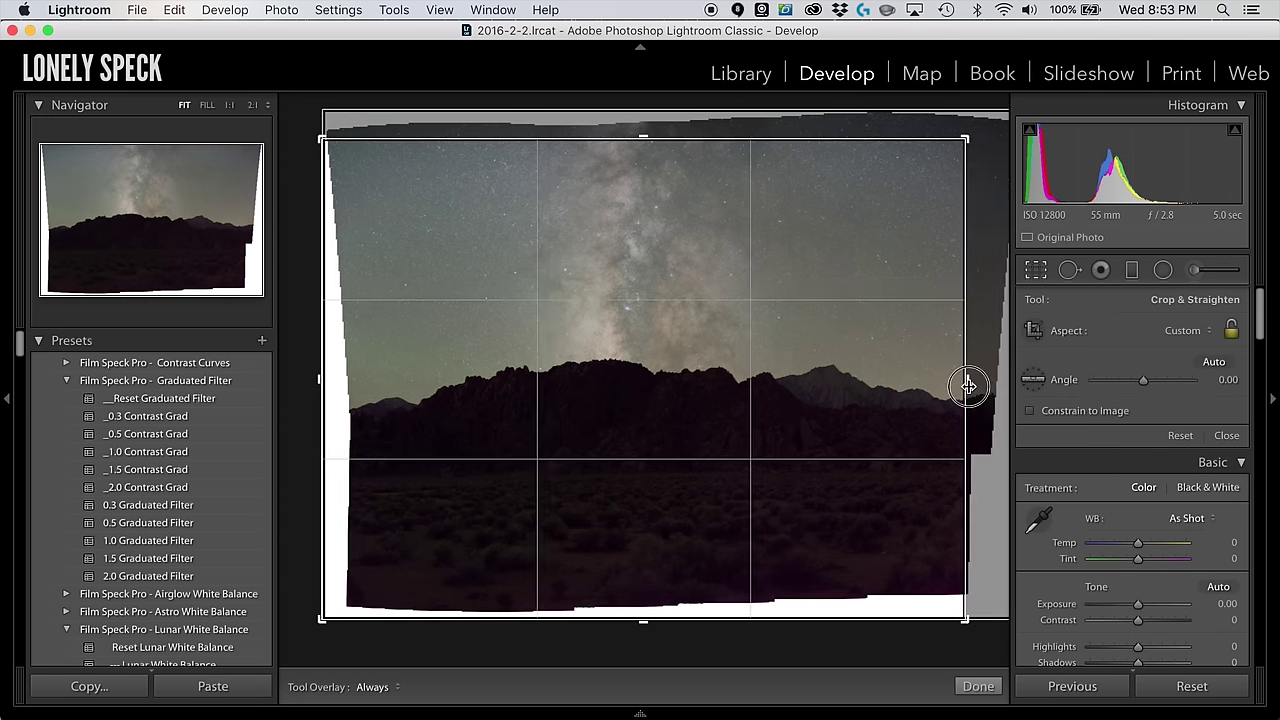
{"action": "left_click_drag", "start_coordinate": [644, 624], "coordinate": [644, 592]}
{"action": "left_click_drag", "start_coordinate": [322, 383], "coordinate": [329, 380]}
{"action": "key", "text": "Return"}
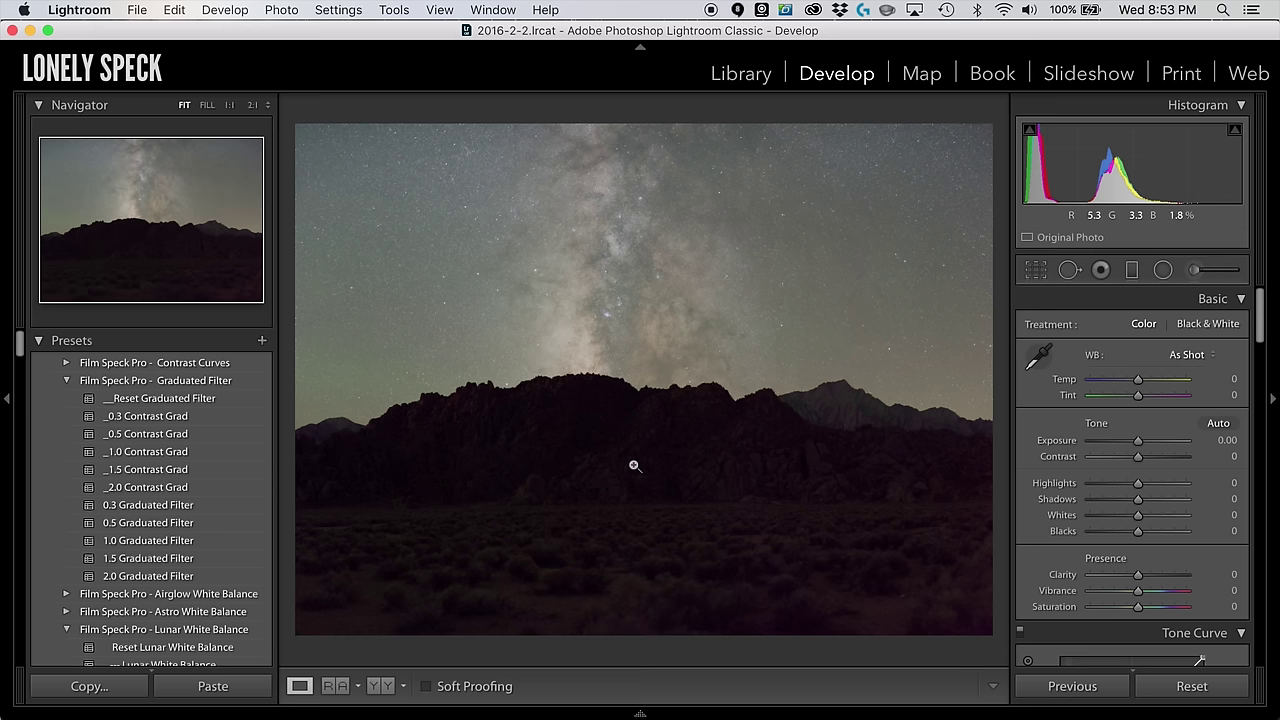
Step: Raise Vibrance and Saturation to +100 as a color check and set the white balance to Temp -6 and Tint +9
{"action": "left_click_drag", "start_coordinate": [1137, 591], "coordinate": [1190, 607]}
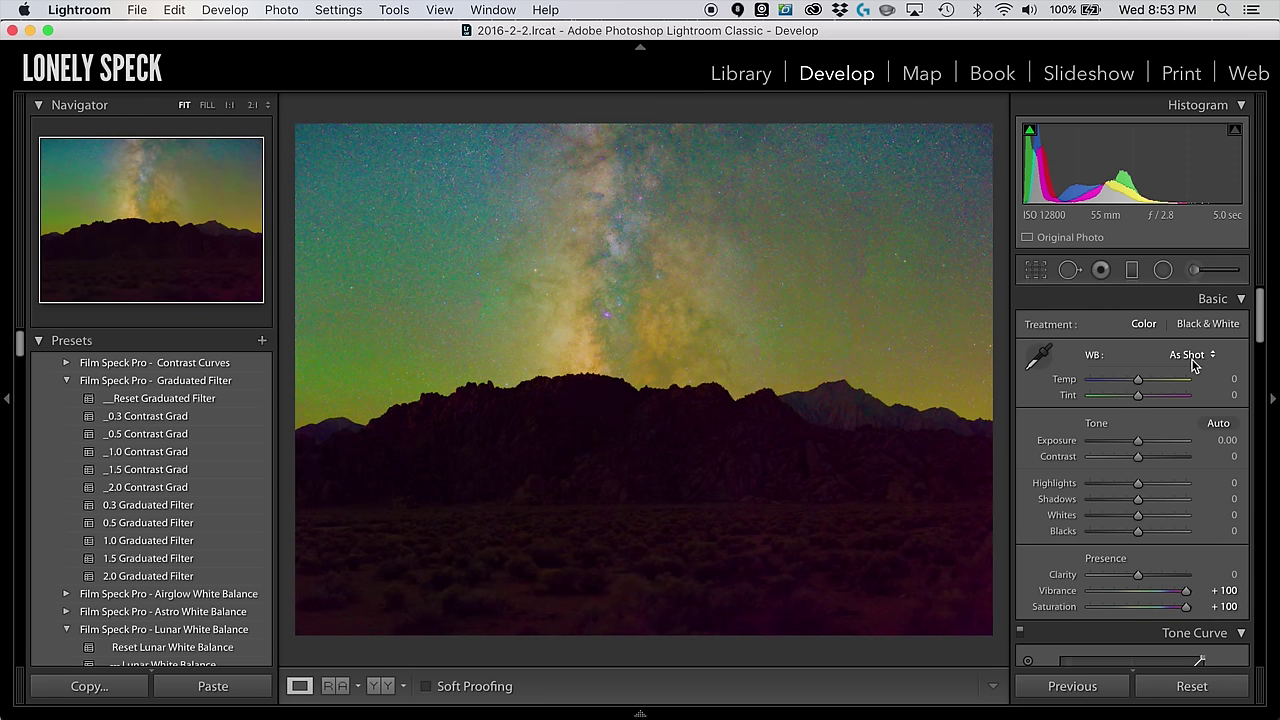
{"action": "mouse_move", "coordinate": [1138, 384]}
{"action": "left_mouse_down"}
{"action": "mouse_move", "coordinate": [1126, 383]}
{"action": "mouse_move", "coordinate": [1136, 388]}
{"action": "left_mouse_up"}
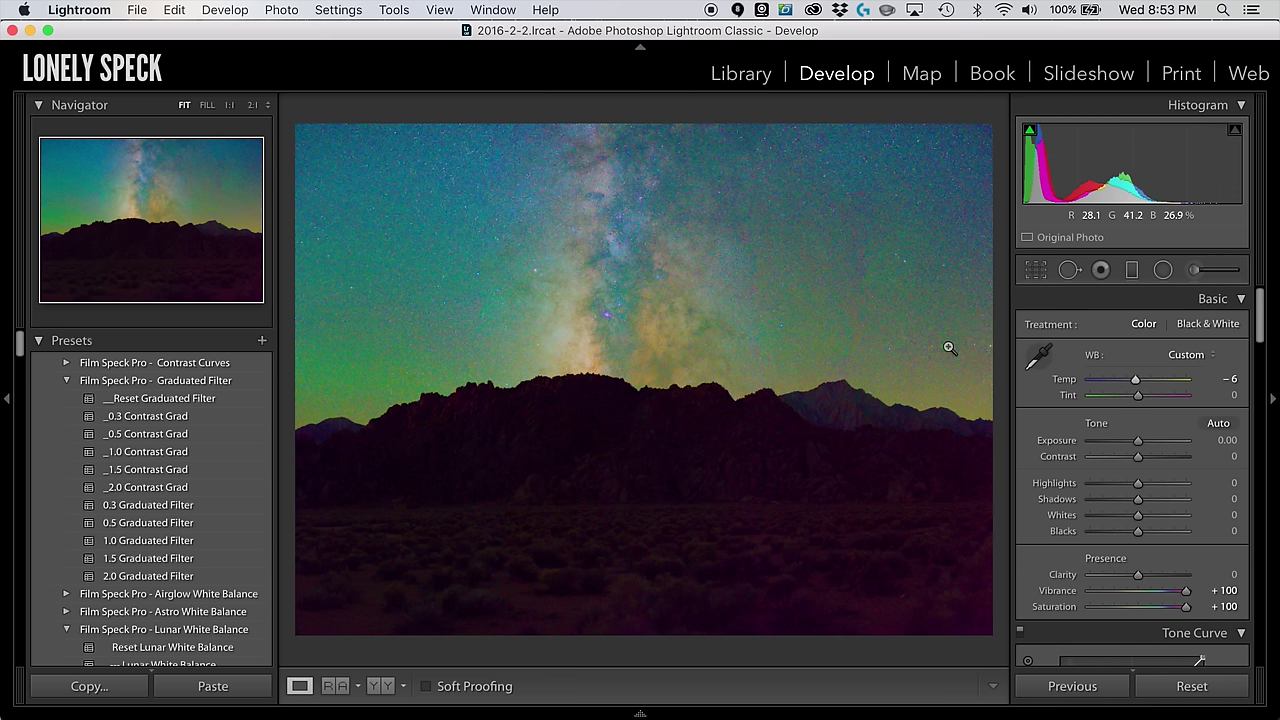
{"action": "left_click_drag", "start_coordinate": [1137, 400], "coordinate": [1145, 402]}
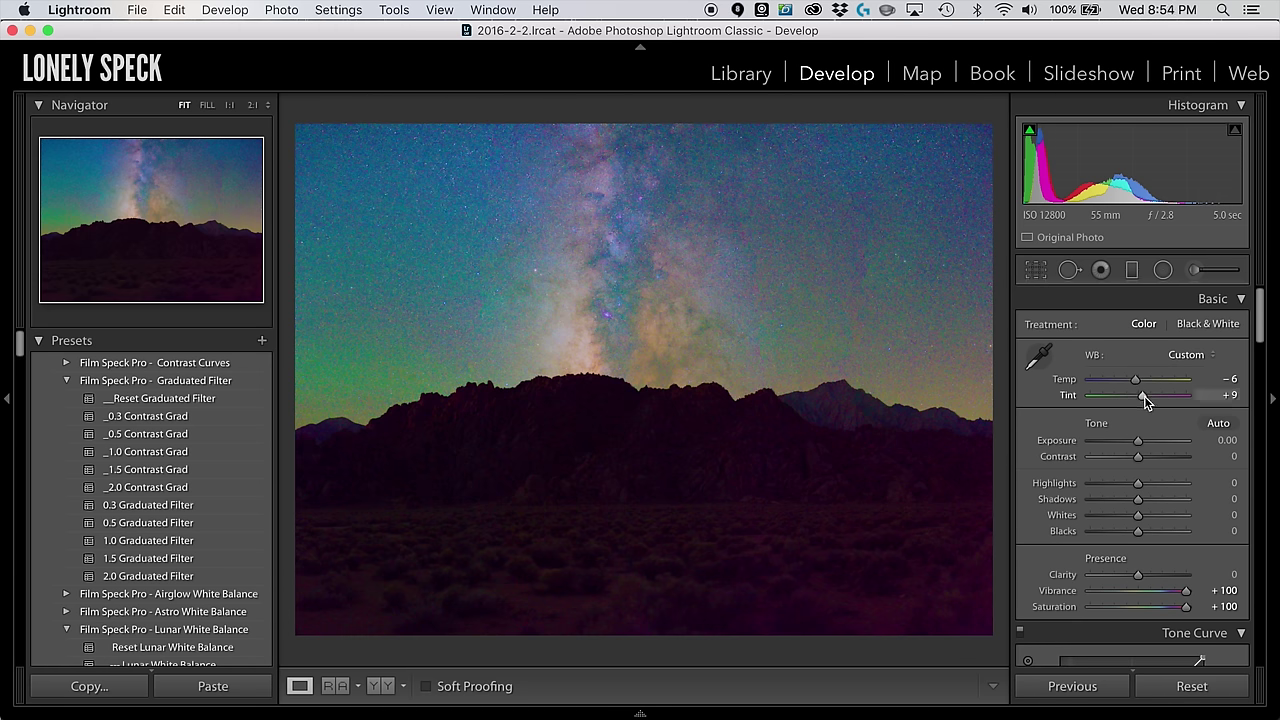
Step: Reset Vibrance and Saturation to 0 and raise Shadows to +85 to brighten the foreground
{"action": "double_click", "coordinate": [1058, 591]}
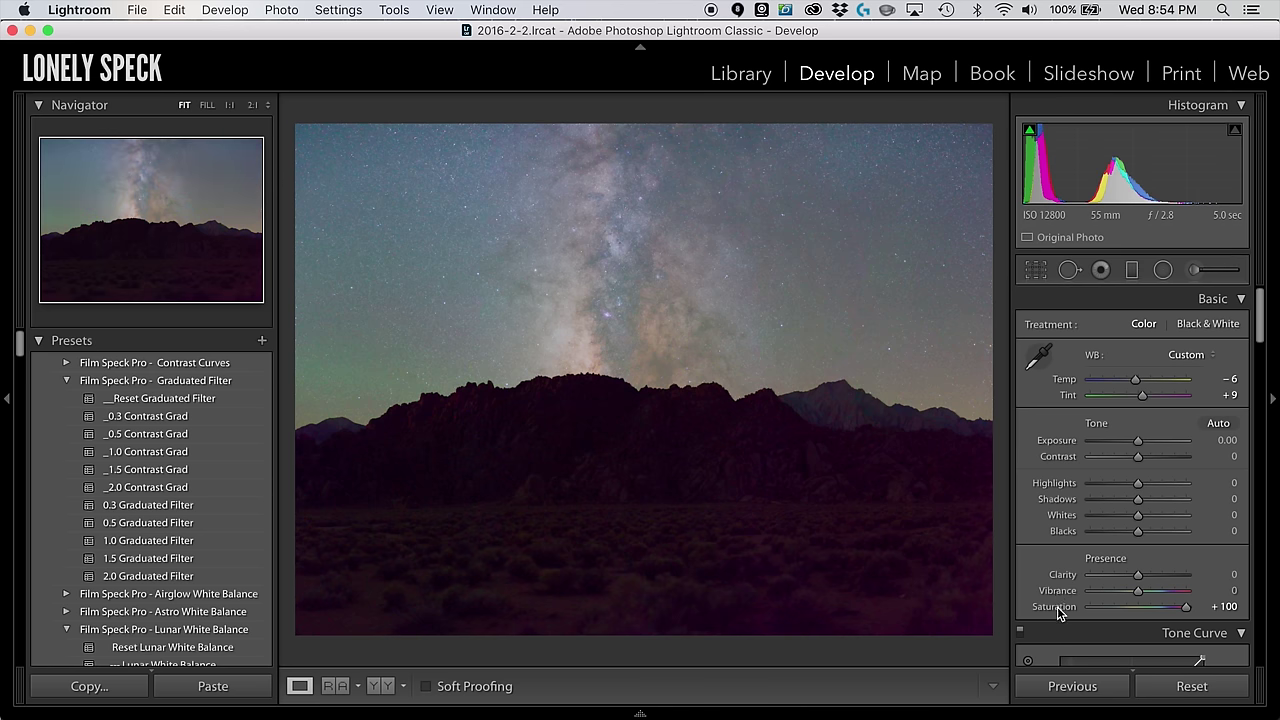
{"action": "double_click", "coordinate": [1057, 607]}
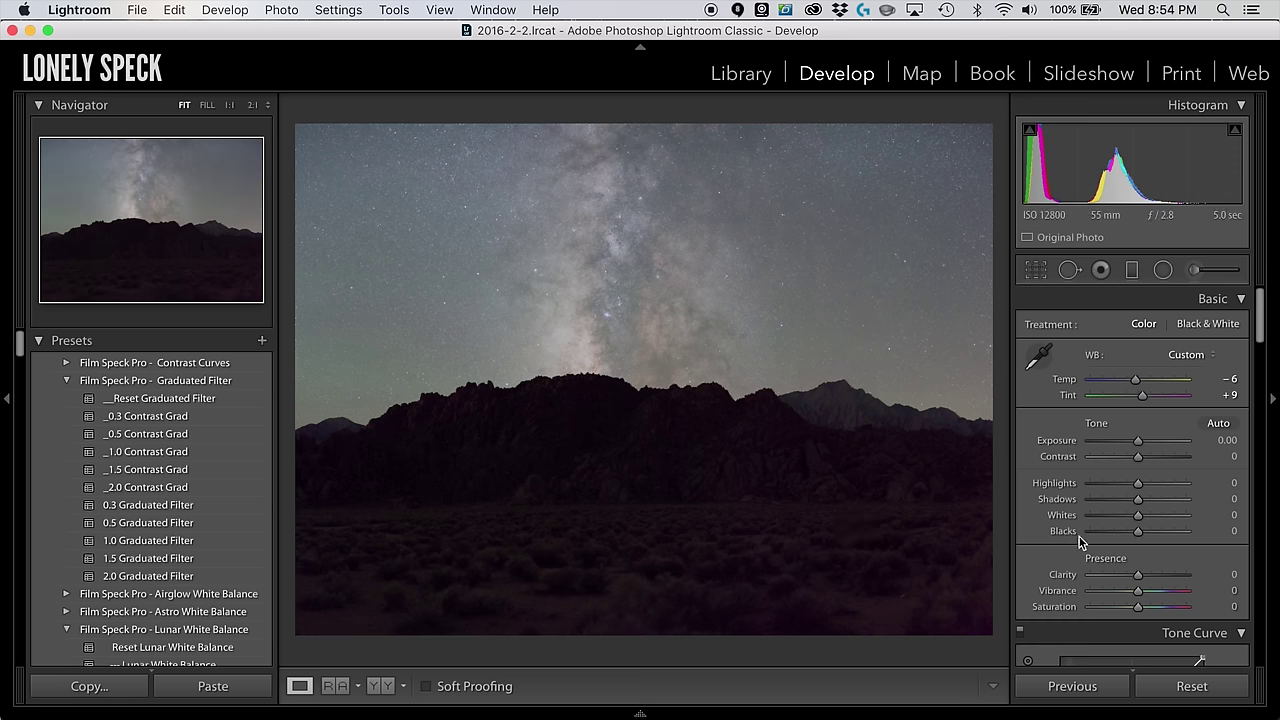
{"action": "left_click", "coordinate": [1143, 504]}
{"action": "left_click_drag", "start_coordinate": [1144, 504], "coordinate": [1178, 501]}
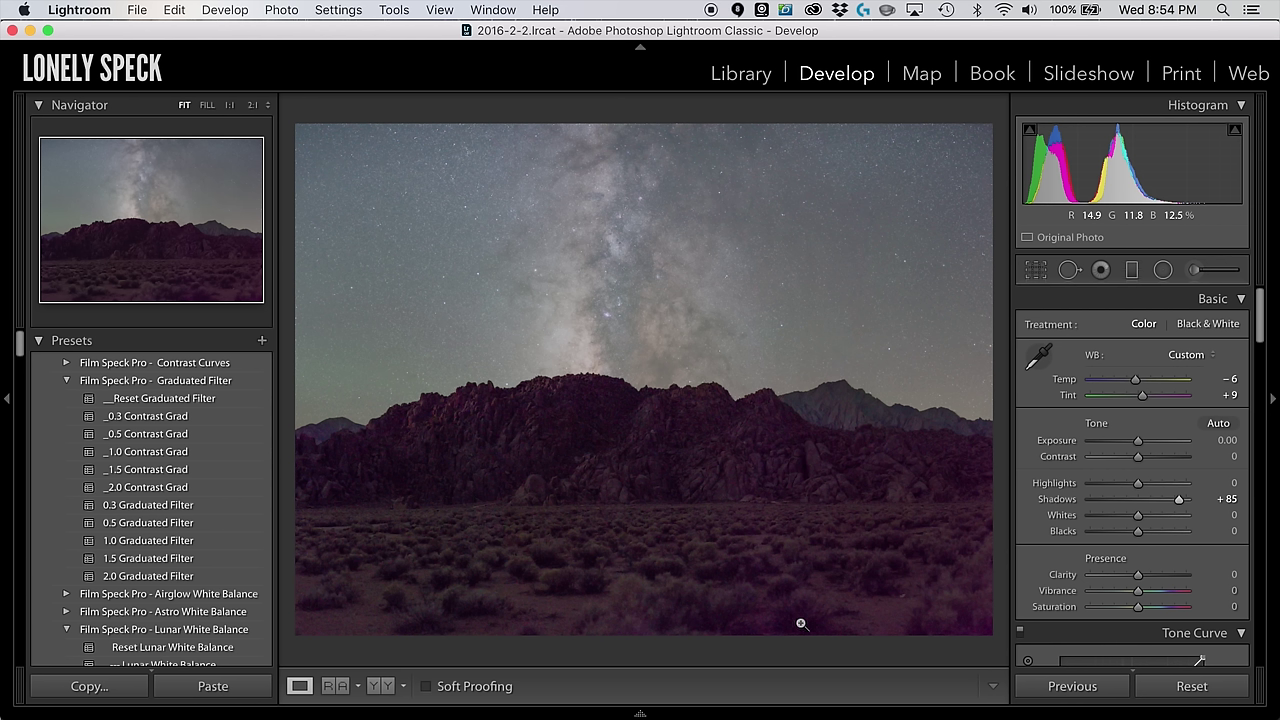
Step: Add a graduated filter with Tint -57 and Saturation -48 over the foreground, centered near the ridgeline
{"action": "left_click", "coordinate": [1133, 272]}
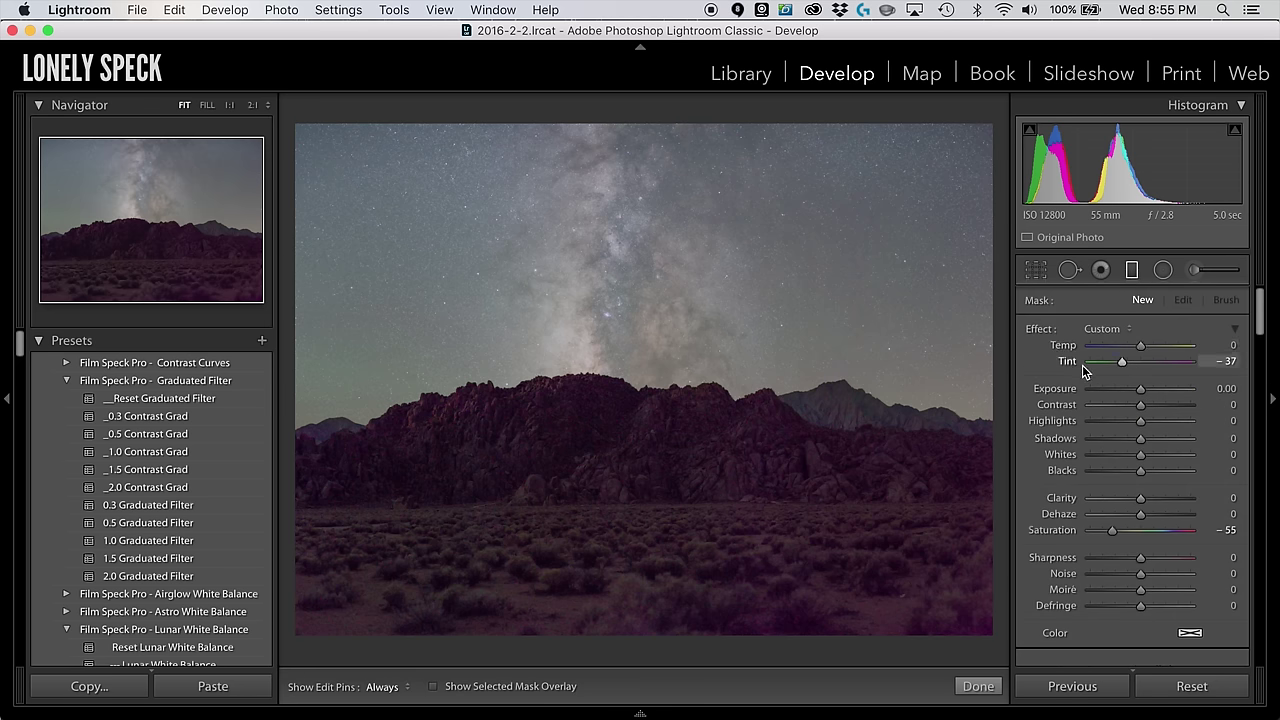
{"action": "left_click_drag", "start_coordinate": [1122, 362], "coordinate": [1108, 363]}
{"action": "mouse_move", "coordinate": [1115, 534]}
{"action": "left_mouse_down"}
{"action": "mouse_move", "coordinate": [1146, 530]}
{"action": "mouse_move", "coordinate": [1116, 529]}
{"action": "left_mouse_up"}
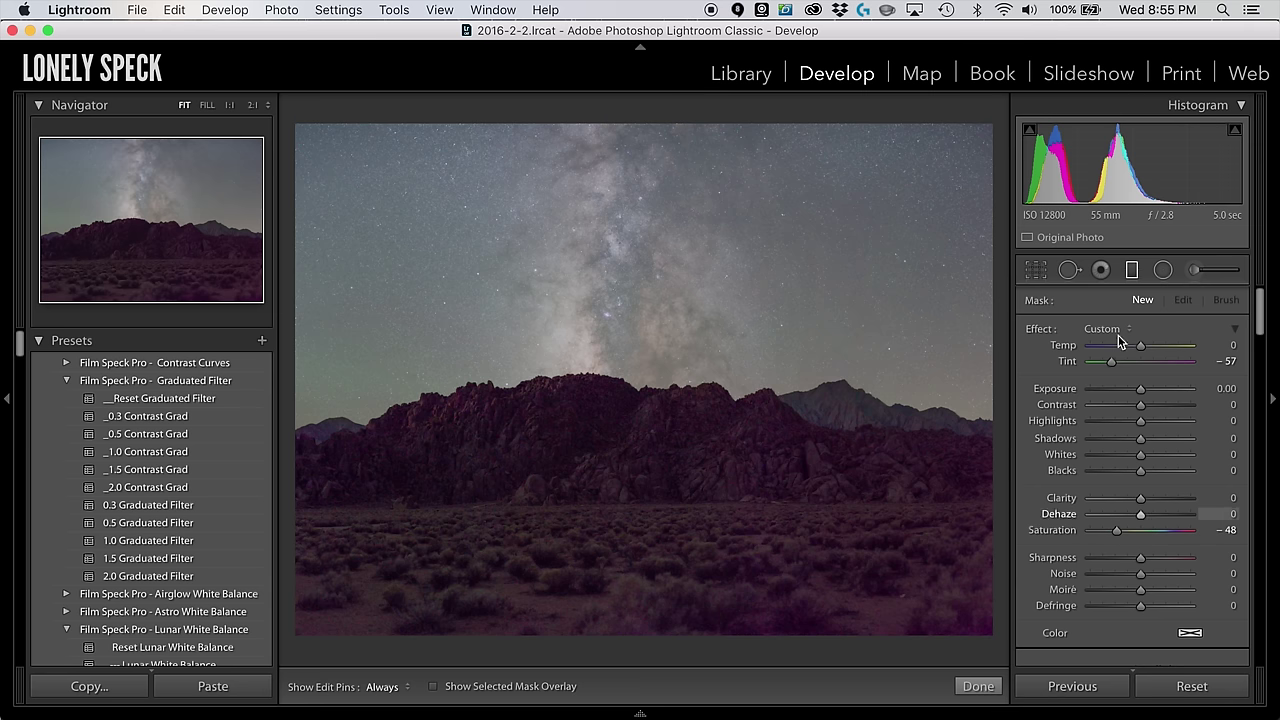
{"action": "left_click_drag", "start_coordinate": [645, 481], "coordinate": [635, 377]}
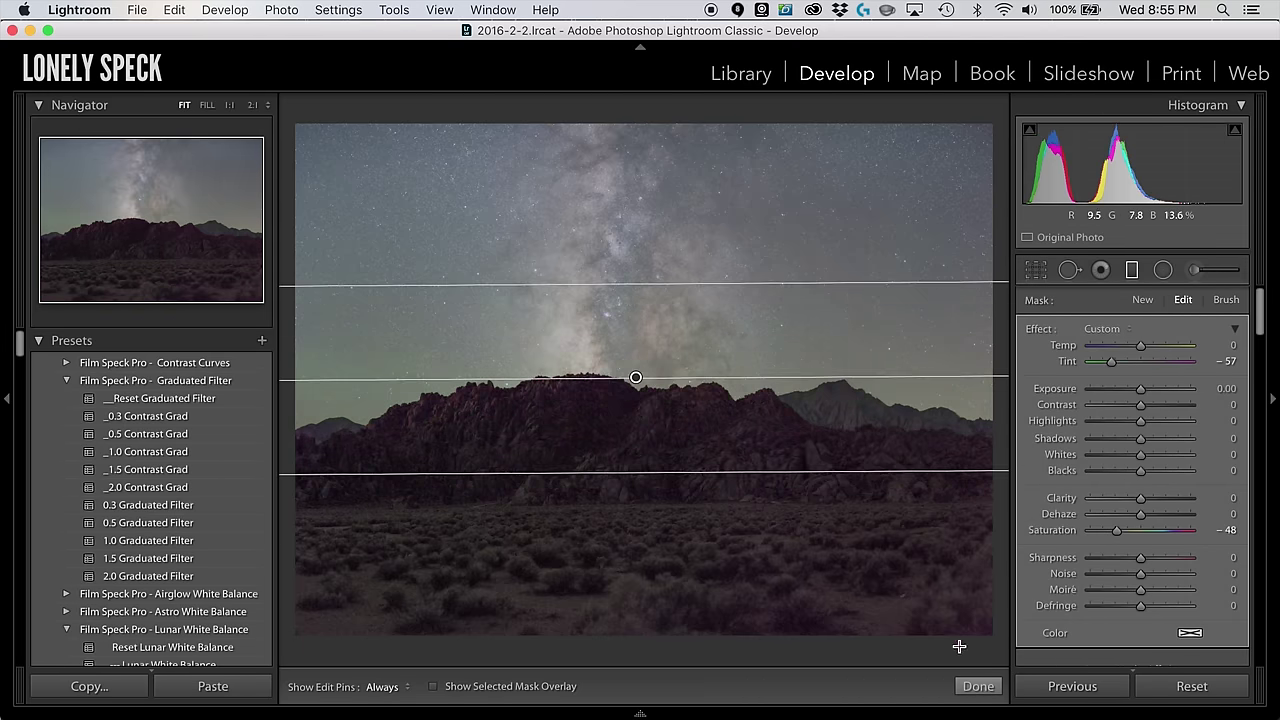
{"action": "left_click", "coordinate": [972, 686]}
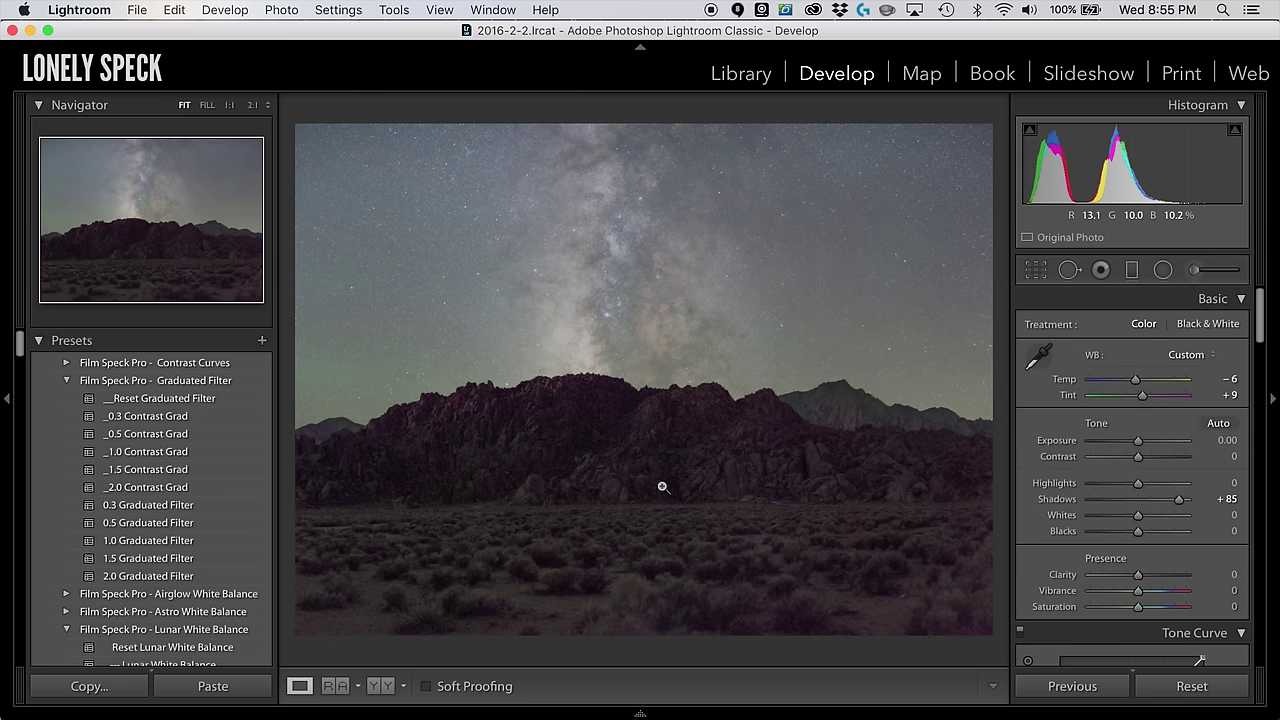
Step: Adjust the foreground graduated filter to Saturation -33 and Tint -61
{"action": "key", "text": "m"}
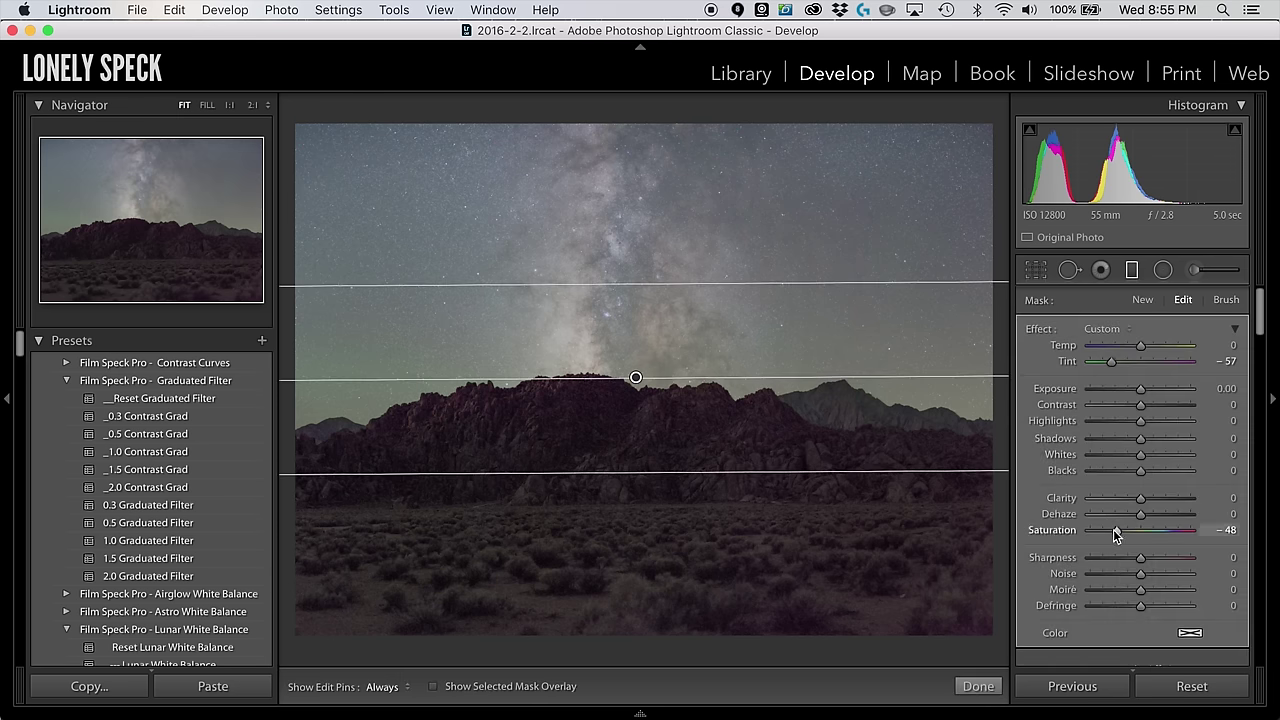
{"action": "mouse_move", "coordinate": [1116, 535]}
{"action": "left_mouse_down"}
{"action": "mouse_move", "coordinate": [1128, 534]}
{"action": "mouse_move", "coordinate": [1104, 534]}
{"action": "mouse_move", "coordinate": [1124, 534]}
{"action": "left_mouse_up"}
{"action": "left_click", "coordinate": [1112, 362]}
{"action": "mouse_move", "coordinate": [1112, 362]}
{"action": "left_mouse_down"}
{"action": "mouse_move", "coordinate": [1080, 366]}
{"action": "mouse_move", "coordinate": [1109, 366]}
{"action": "left_mouse_up"}
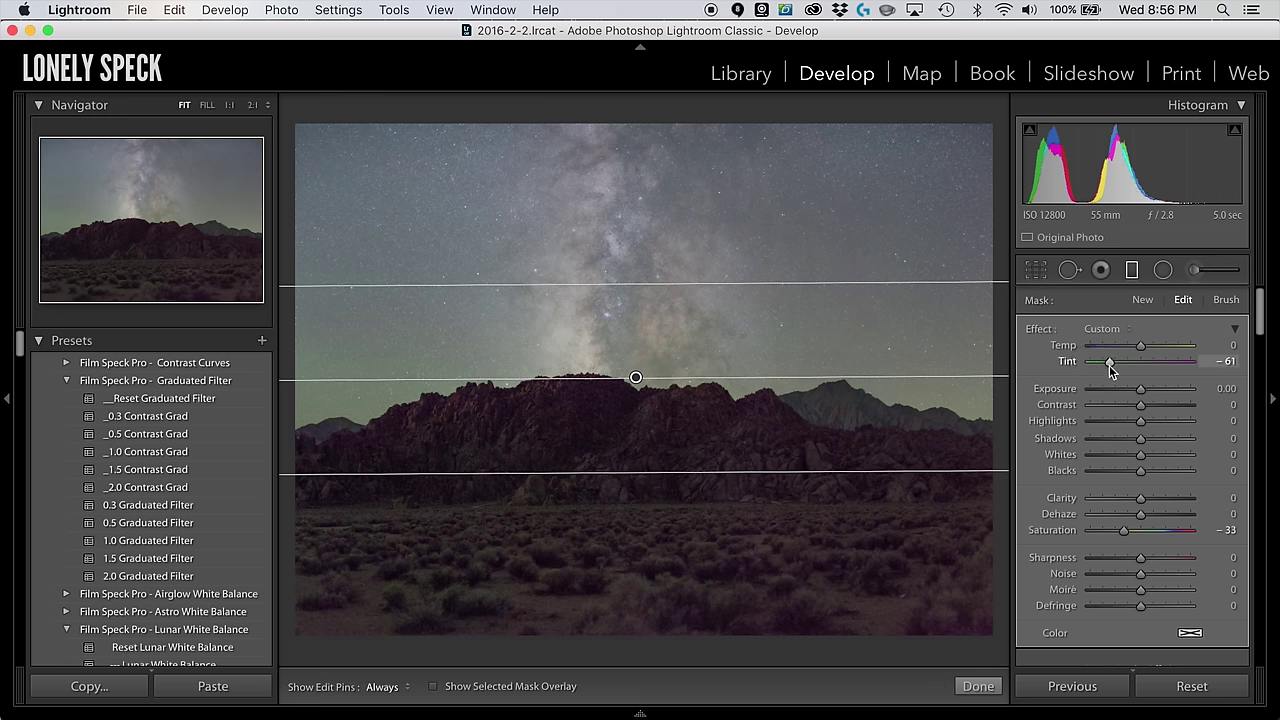
{"action": "left_click", "coordinate": [982, 687]}
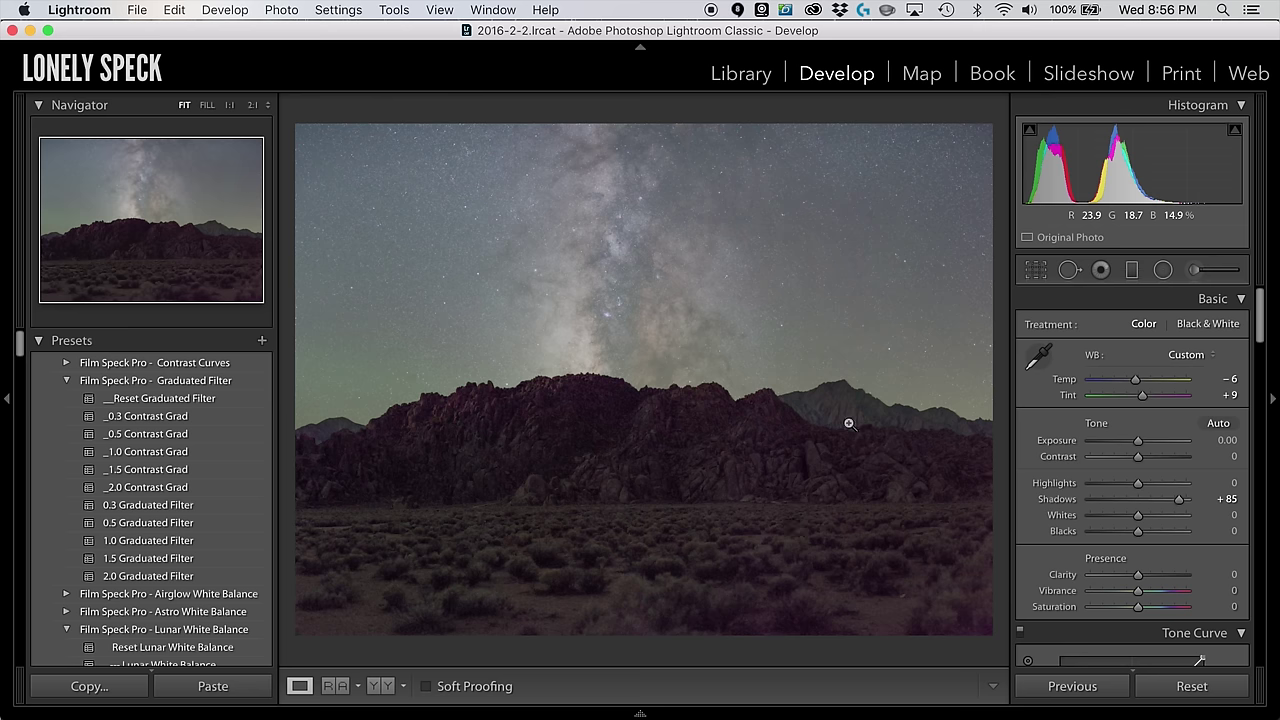
Step: Shape the RGB tone curve into an S, raising a point at about 67% and lowering a shadow point at about 22%
{"action": "scroll", "coordinate": [1131, 545], "scroll_direction": "down", "scroll_amount": 2}
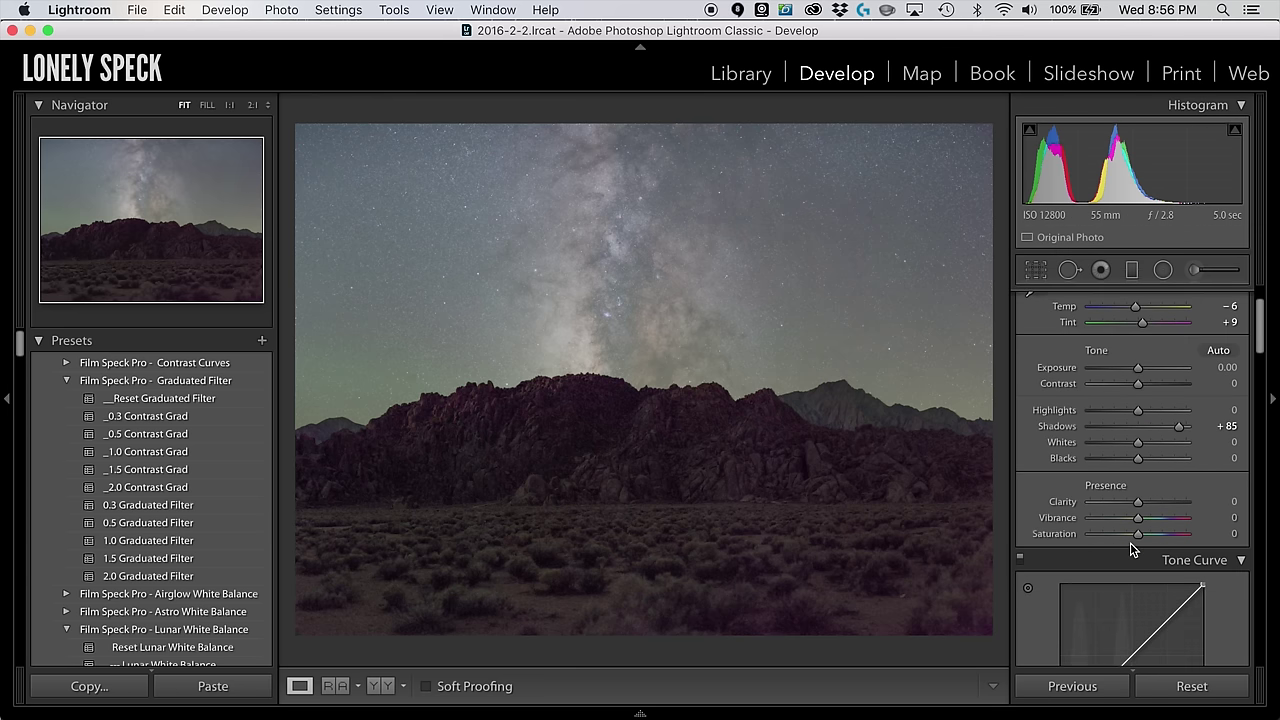
{"action": "scroll", "coordinate": [1131, 549], "scroll_direction": "up", "scroll_amount": 1}
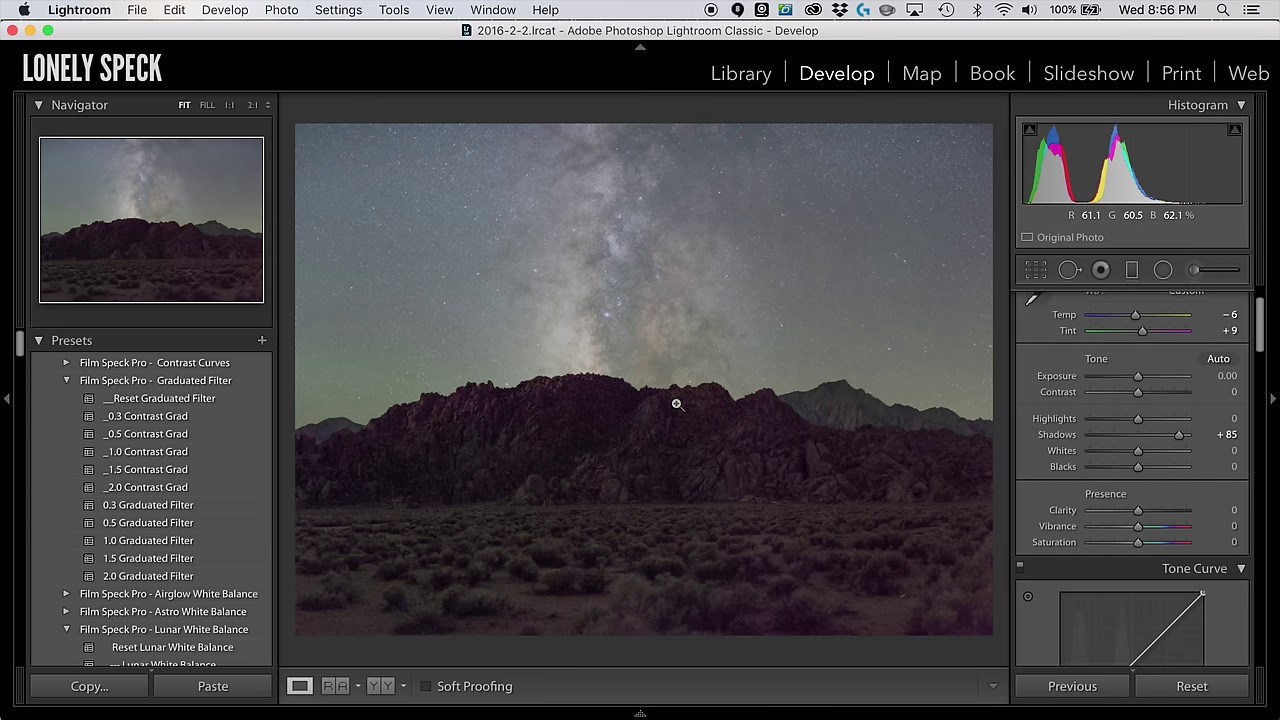
{"action": "scroll", "coordinate": [1123, 470], "scroll_direction": "down", "scroll_amount": 4}
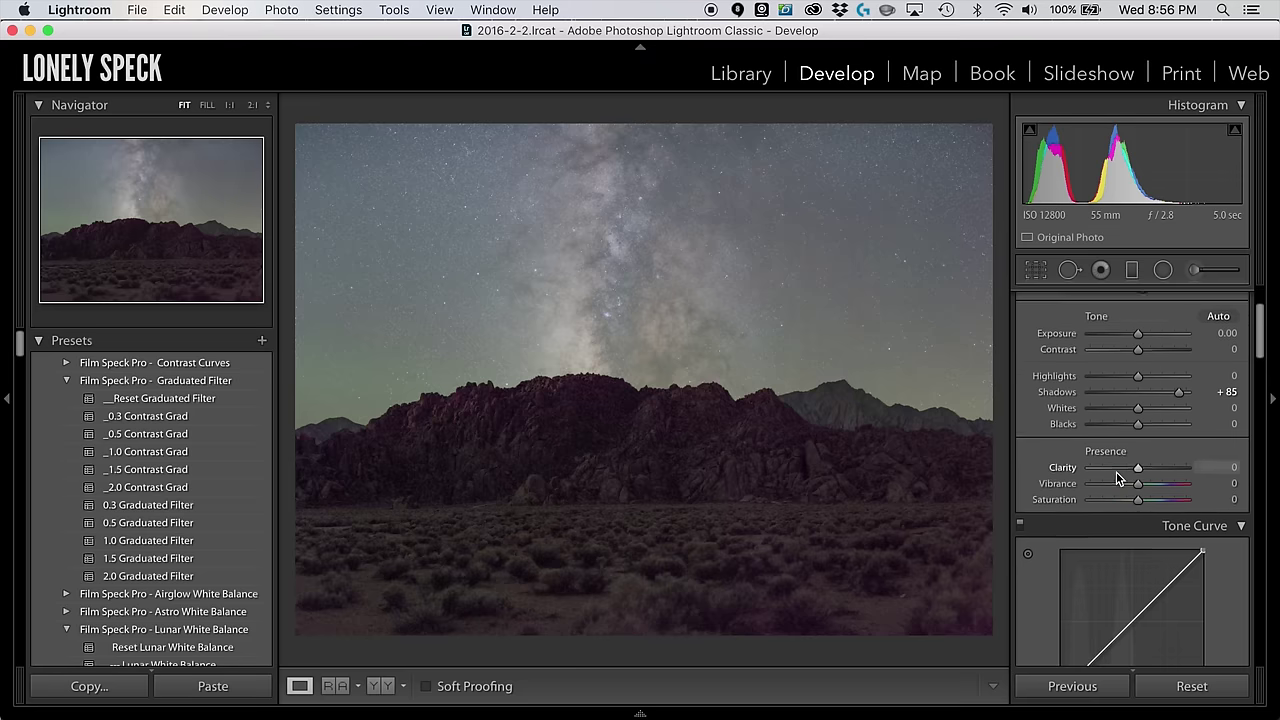
{"action": "scroll", "coordinate": [1116, 472], "scroll_direction": "down", "scroll_amount": 2}
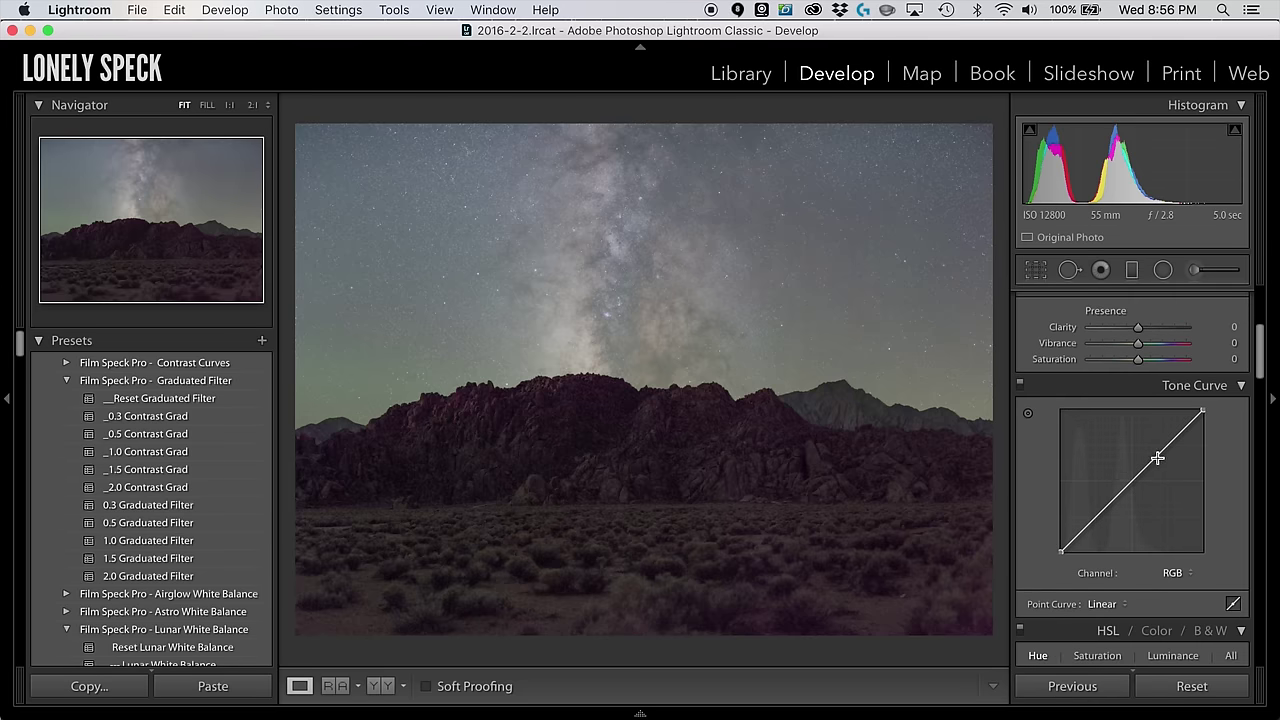
{"action": "left_click", "coordinate": [1156, 458]}
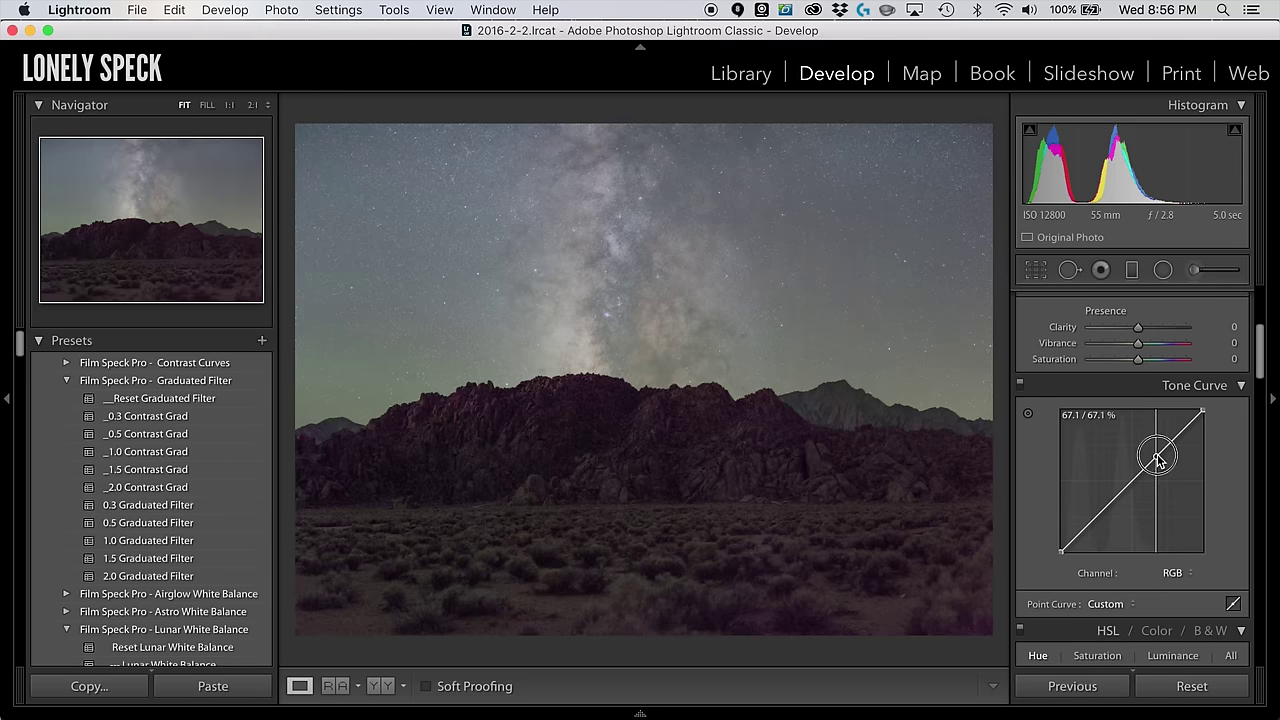
{"action": "left_click_drag", "start_coordinate": [1157, 459], "coordinate": [1158, 429]}
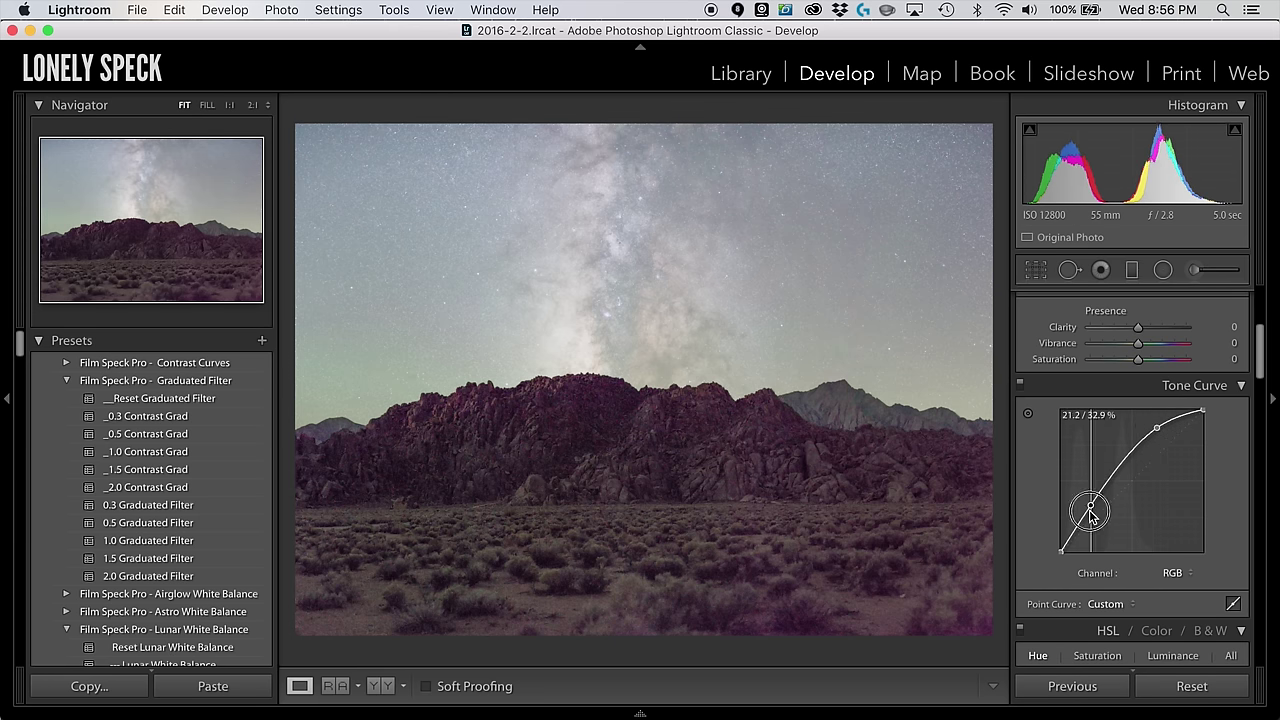
{"action": "left_click_drag", "start_coordinate": [1091, 513], "coordinate": [1094, 515]}
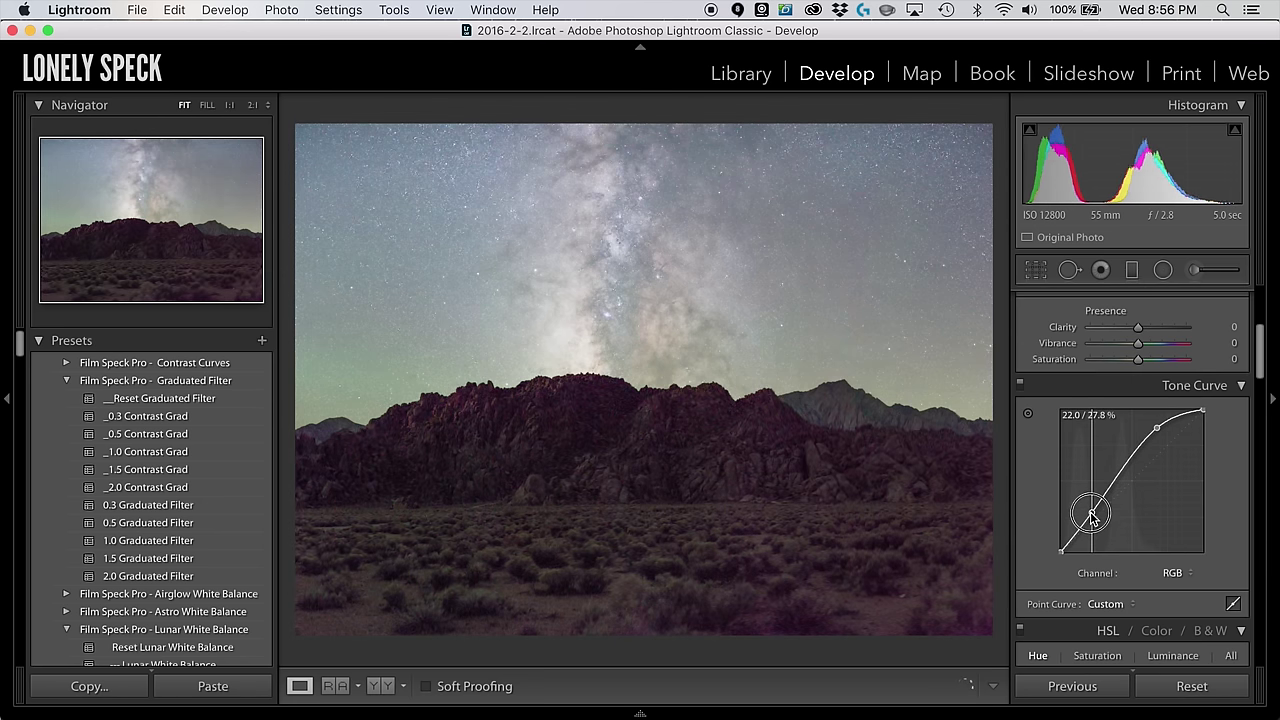
{"action": "left_click_drag", "start_coordinate": [1092, 530], "coordinate": [1096, 532]}
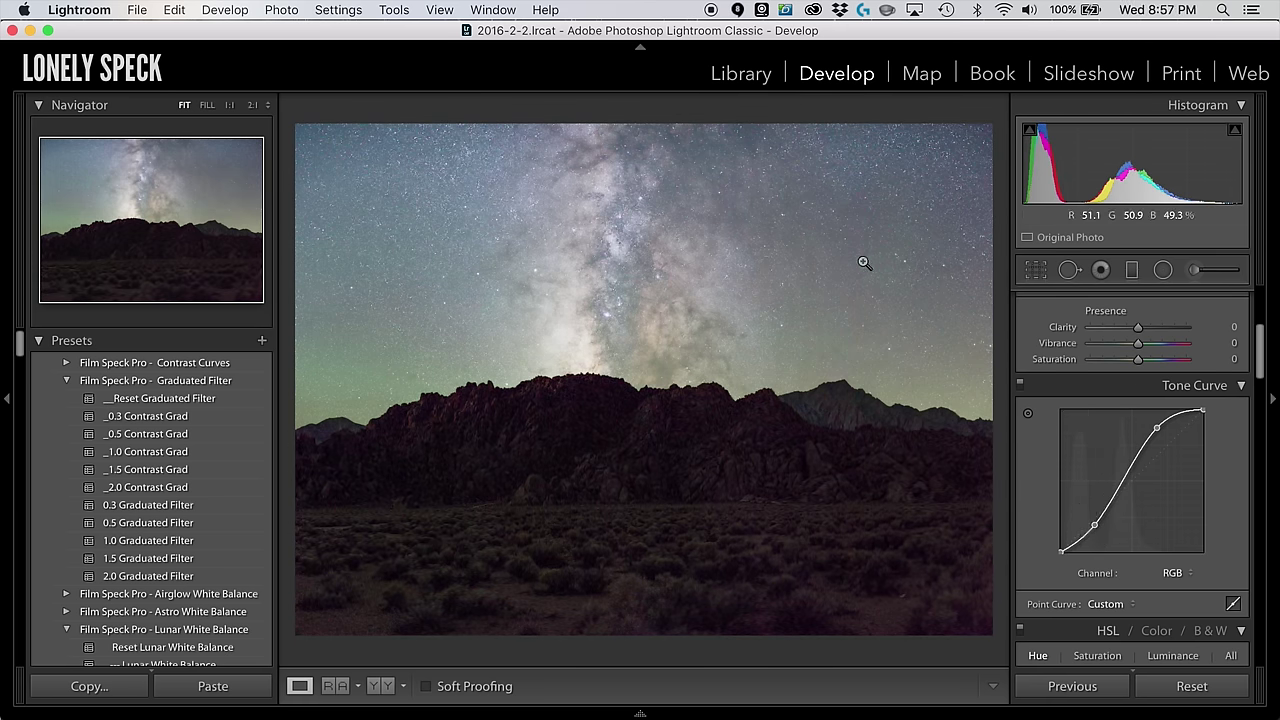
Step: Add a second graduated filter with Exposure -1.08 and no other adjustments over the sky, centered near the ridgeline
{"action": "scroll", "coordinate": [1135, 277], "scroll_direction": "up", "scroll_amount": 5}
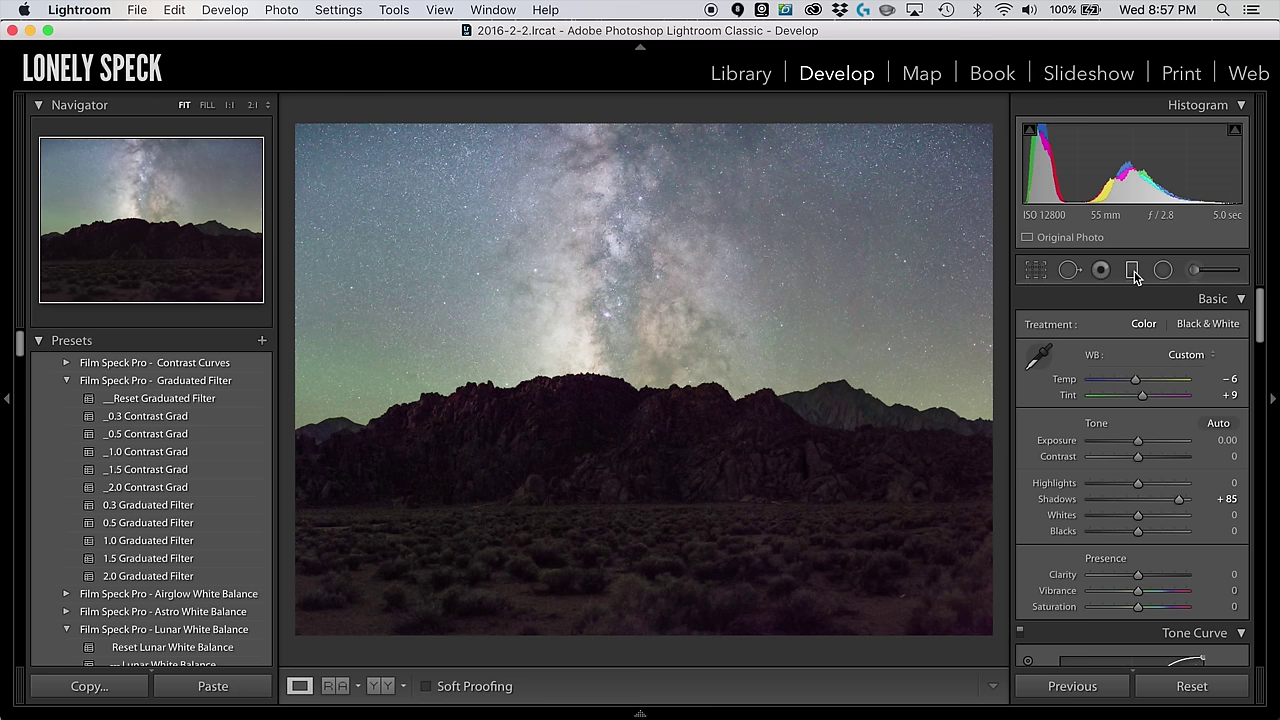
{"action": "left_click", "coordinate": [1133, 273]}
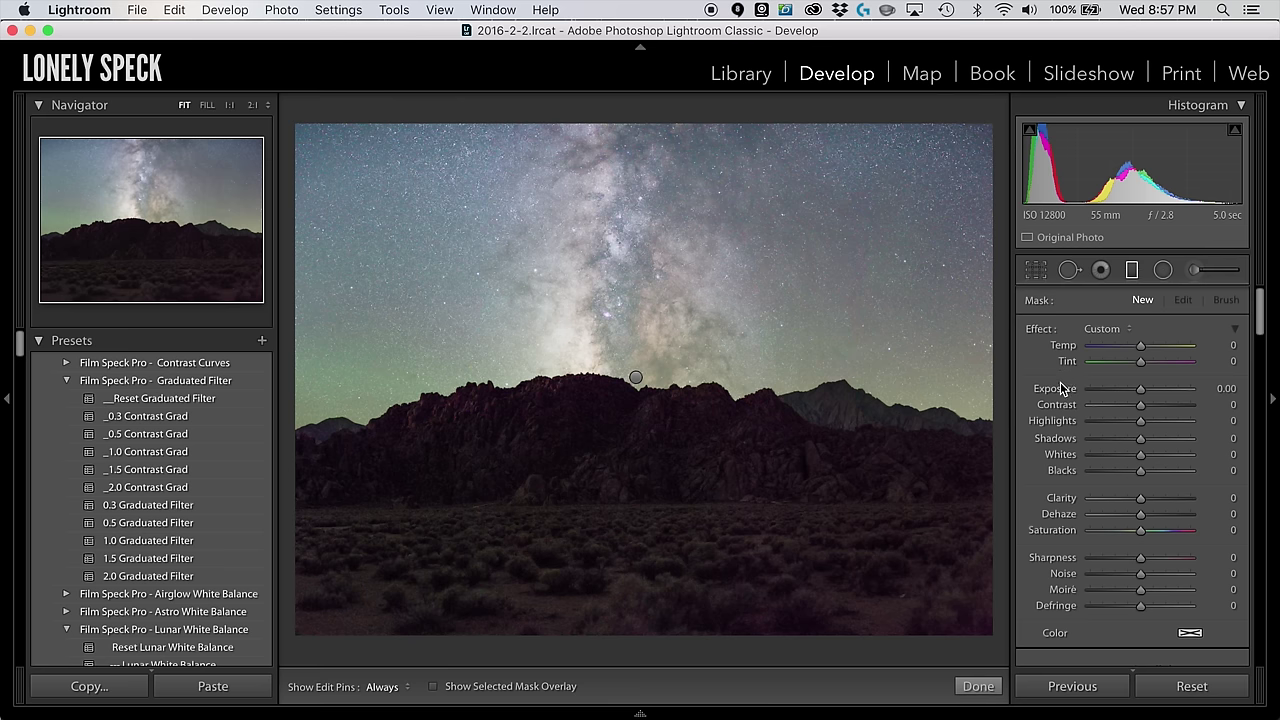
{"action": "left_click_drag", "start_coordinate": [1140, 388], "coordinate": [1127, 391]}
{"action": "left_click_drag", "start_coordinate": [651, 312], "coordinate": [651, 543]}
{"action": "left_click_drag", "start_coordinate": [653, 428], "coordinate": [655, 399]}
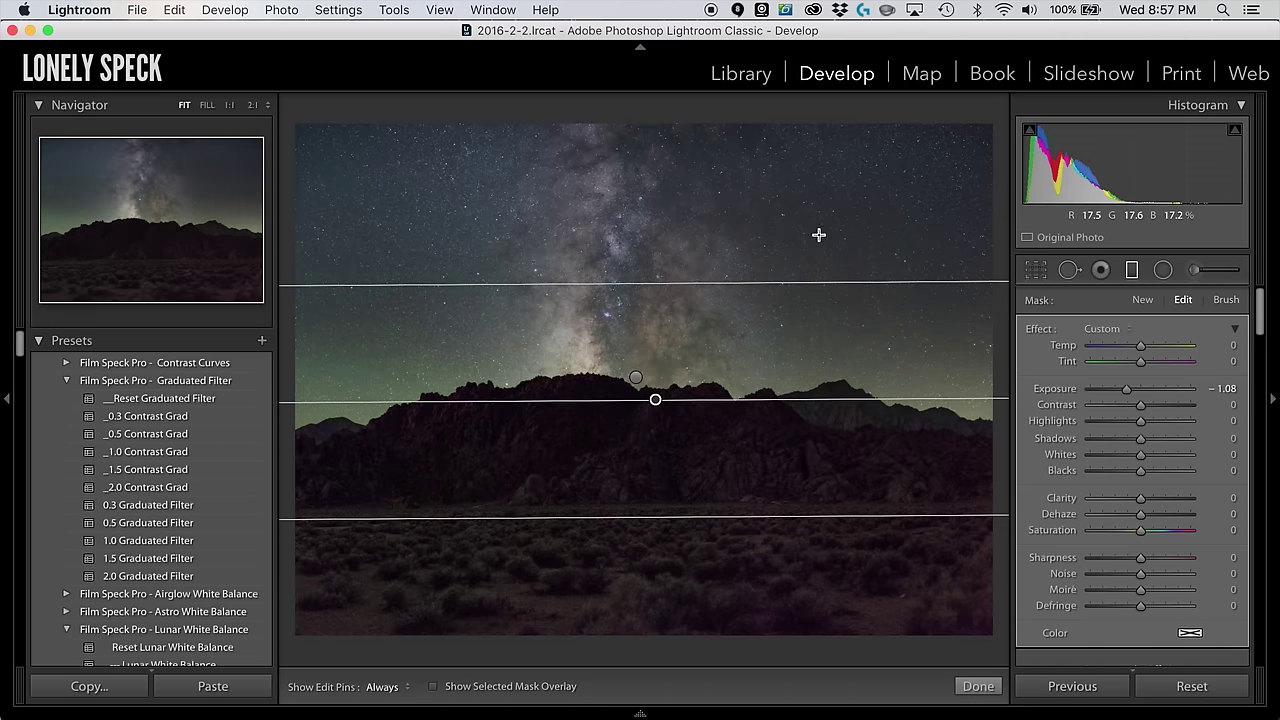
Step: Refine the sky graduated filter to Exposure -0.64, Clarity 18 and Dehaze 16, and finish editing it
{"action": "left_click_drag", "start_coordinate": [1124, 392], "coordinate": [1135, 395]}
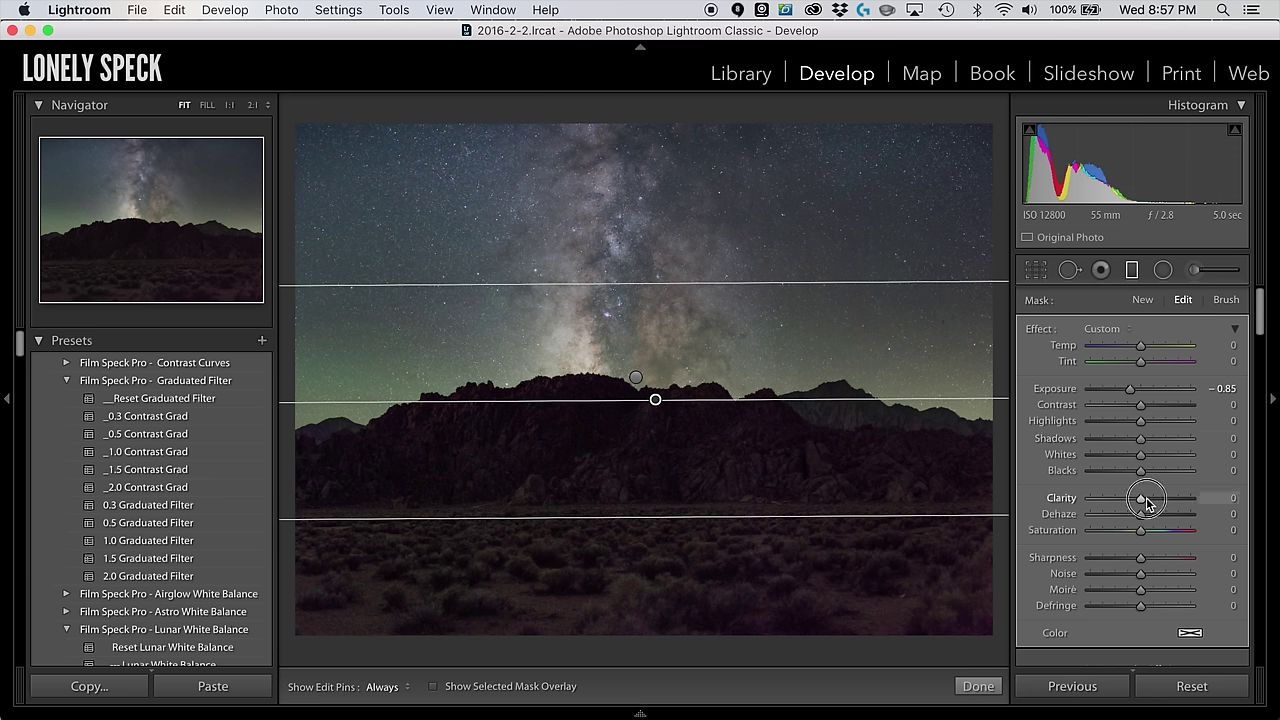
{"action": "mouse_move", "coordinate": [1141, 498]}
{"action": "left_mouse_down"}
{"action": "mouse_move", "coordinate": [1160, 498]}
{"action": "mouse_move", "coordinate": [1149, 517]}
{"action": "left_mouse_up"}
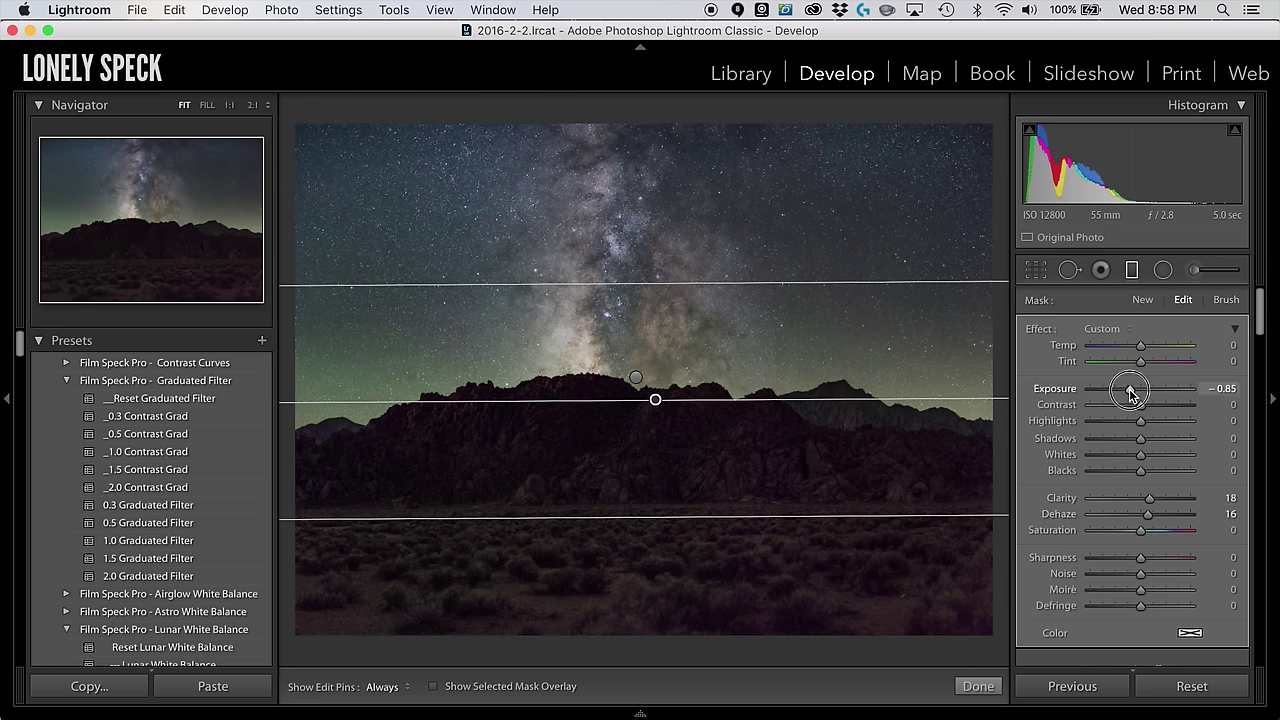
{"action": "left_click_drag", "start_coordinate": [1131, 393], "coordinate": [1135, 396]}
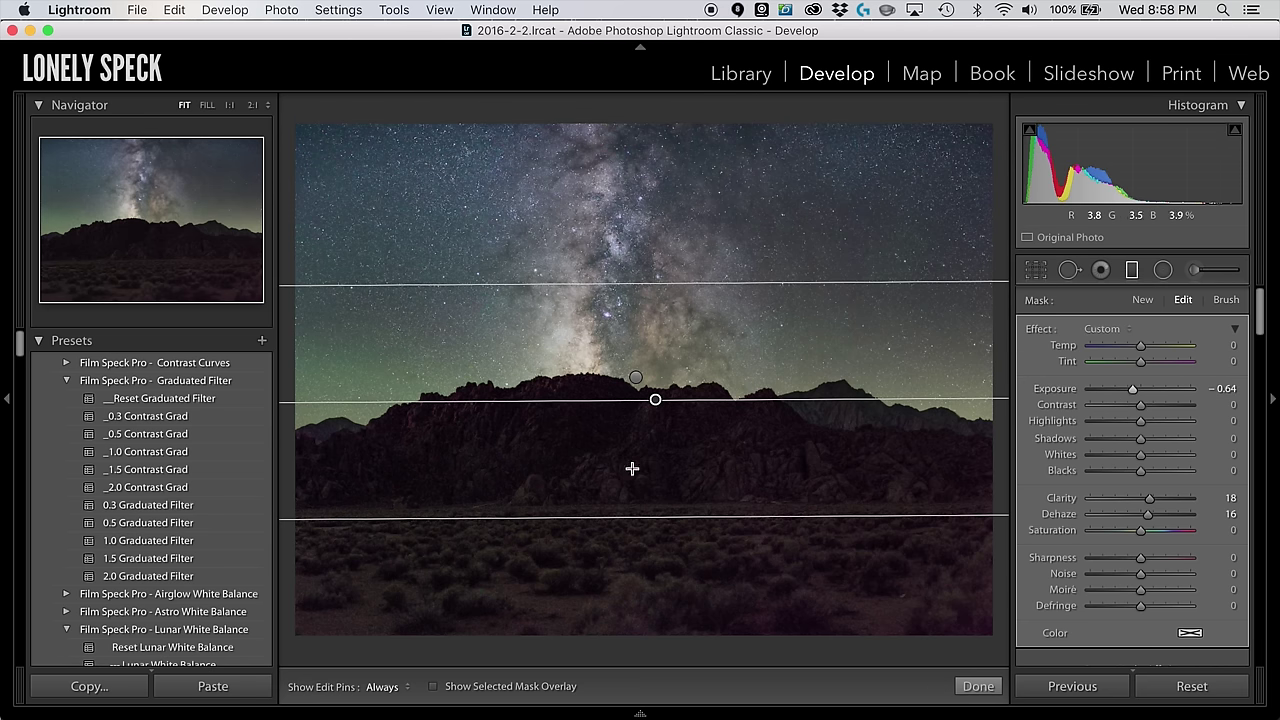
{"action": "left_click", "coordinate": [978, 687]}
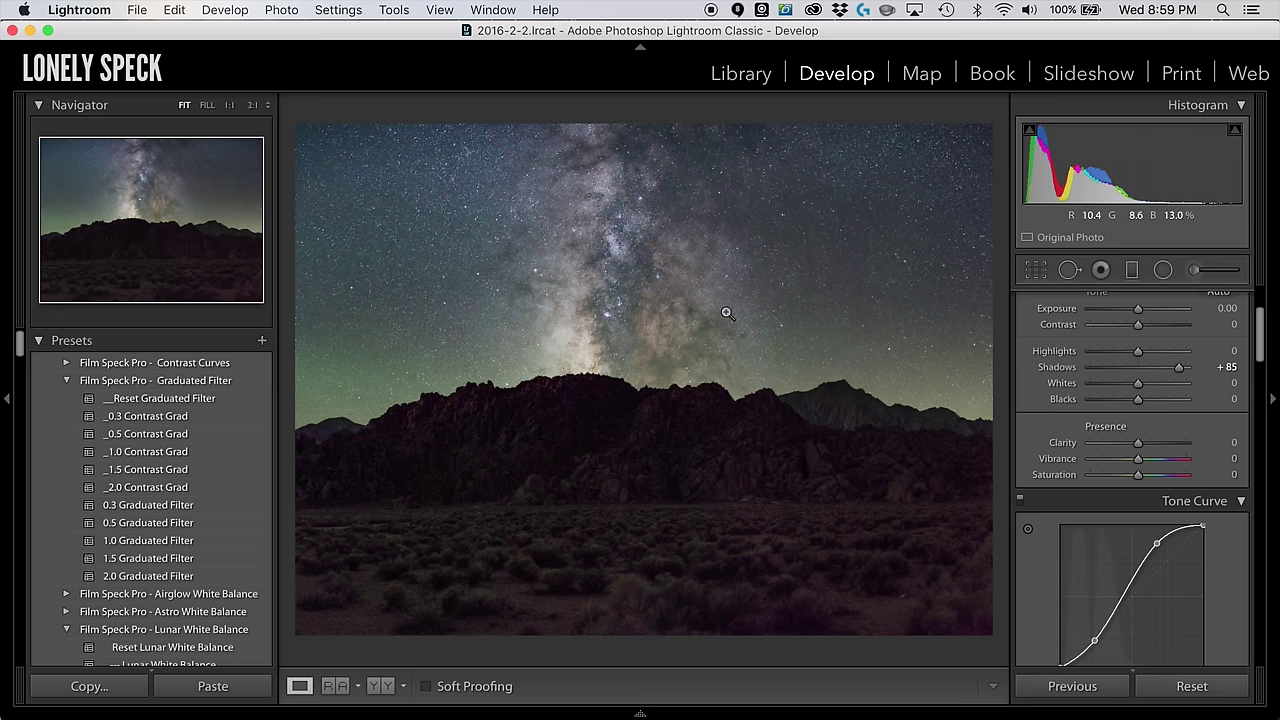
Step: Set the Color noise reduction to 34, checking the Milky Way core at full size
{"action": "left_click", "coordinate": [651, 283]}
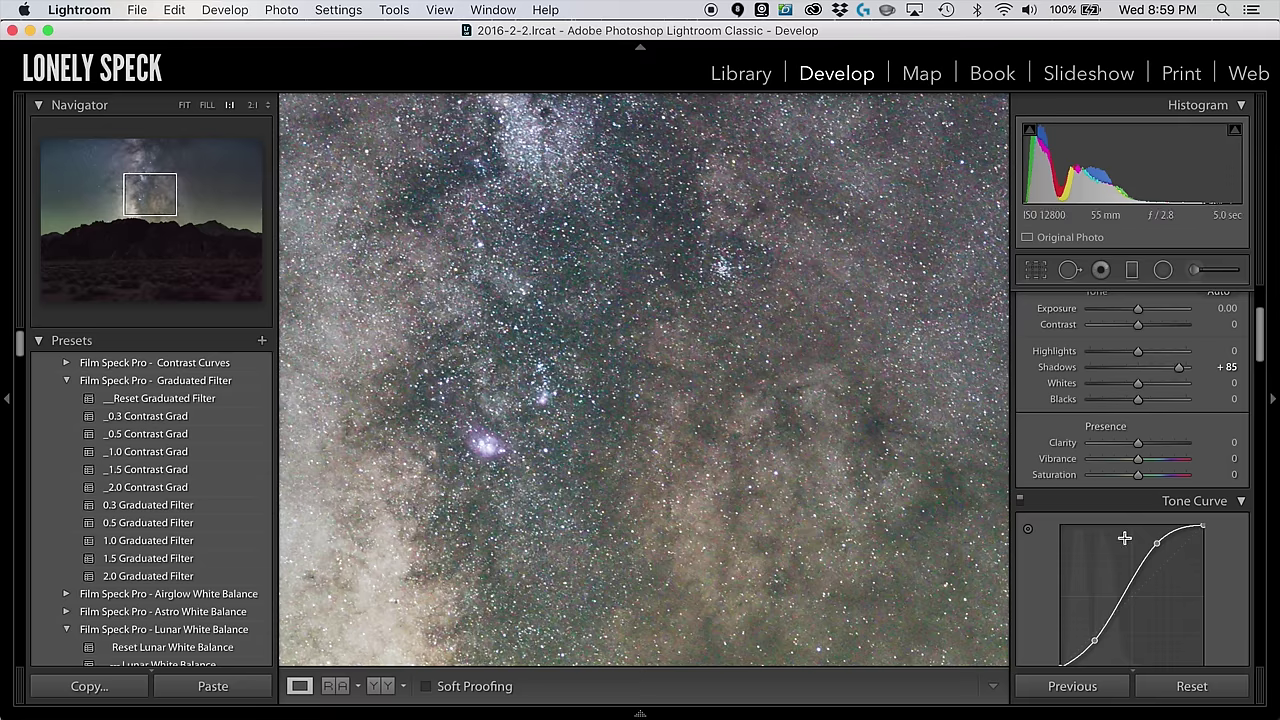
{"action": "scroll", "coordinate": [1125, 540], "scroll_direction": "down", "scroll_amount": 5}
{"action": "scroll", "coordinate": [1126, 560], "scroll_direction": "down", "scroll_amount": 10}
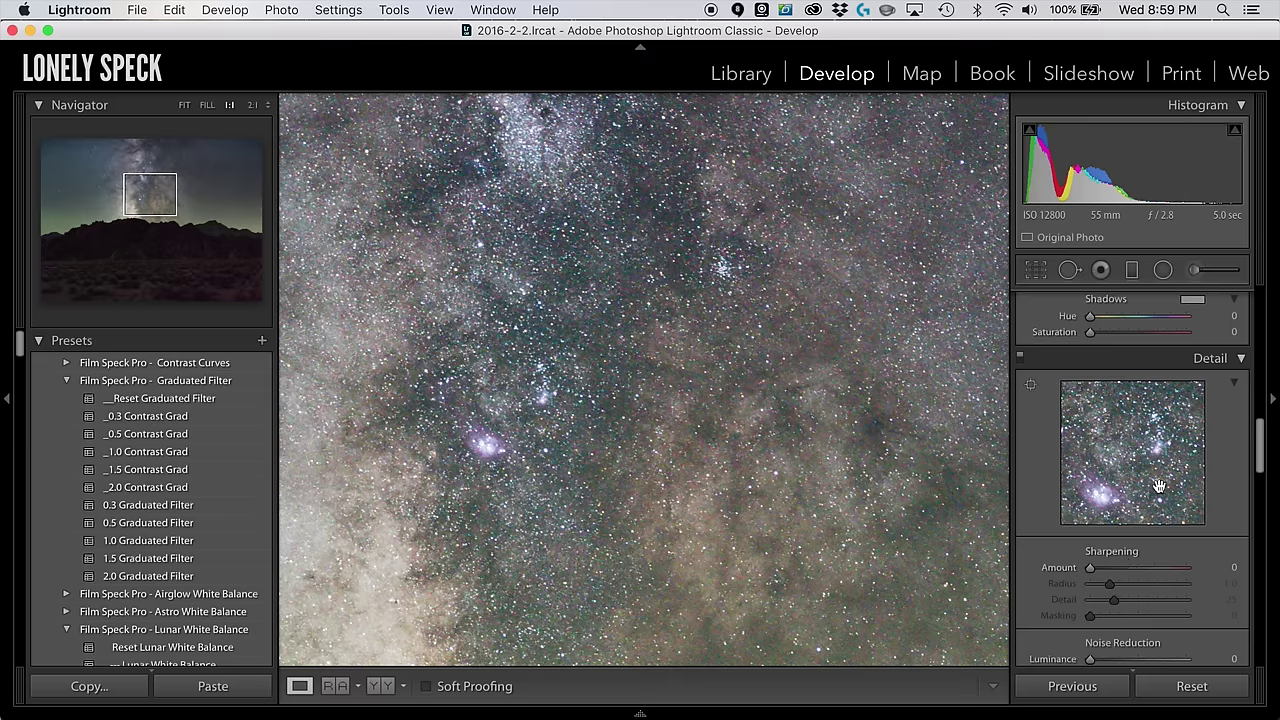
{"action": "scroll", "coordinate": [1159, 490], "scroll_direction": "down", "scroll_amount": 4}
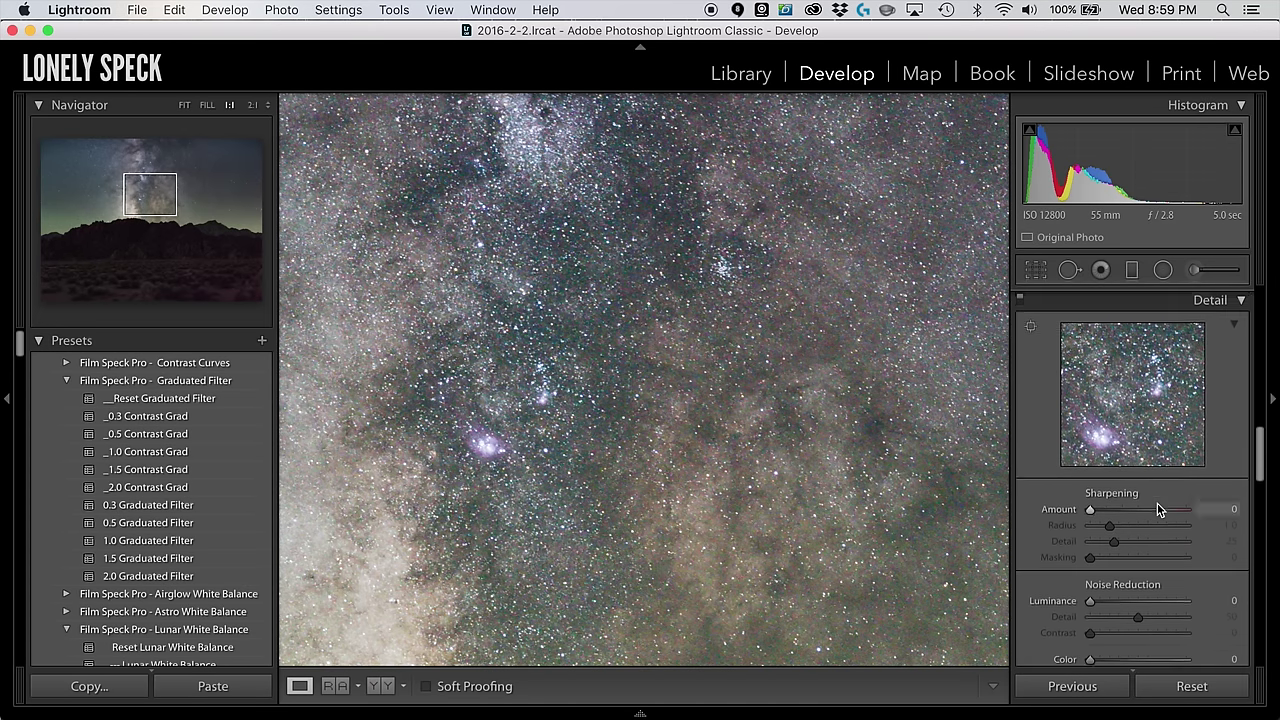
{"action": "scroll", "coordinate": [1072, 532], "scroll_direction": "down", "scroll_amount": 4}
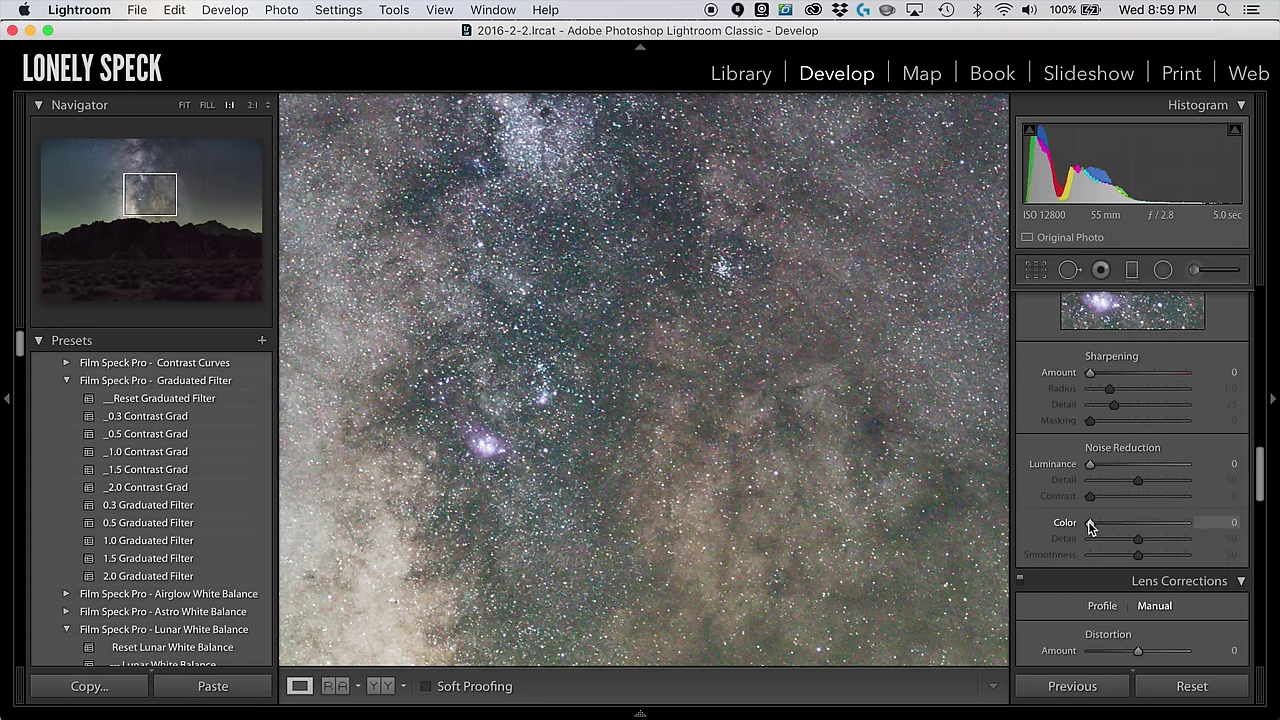
{"action": "left_click_drag", "start_coordinate": [1094, 527], "coordinate": [1123, 529]}
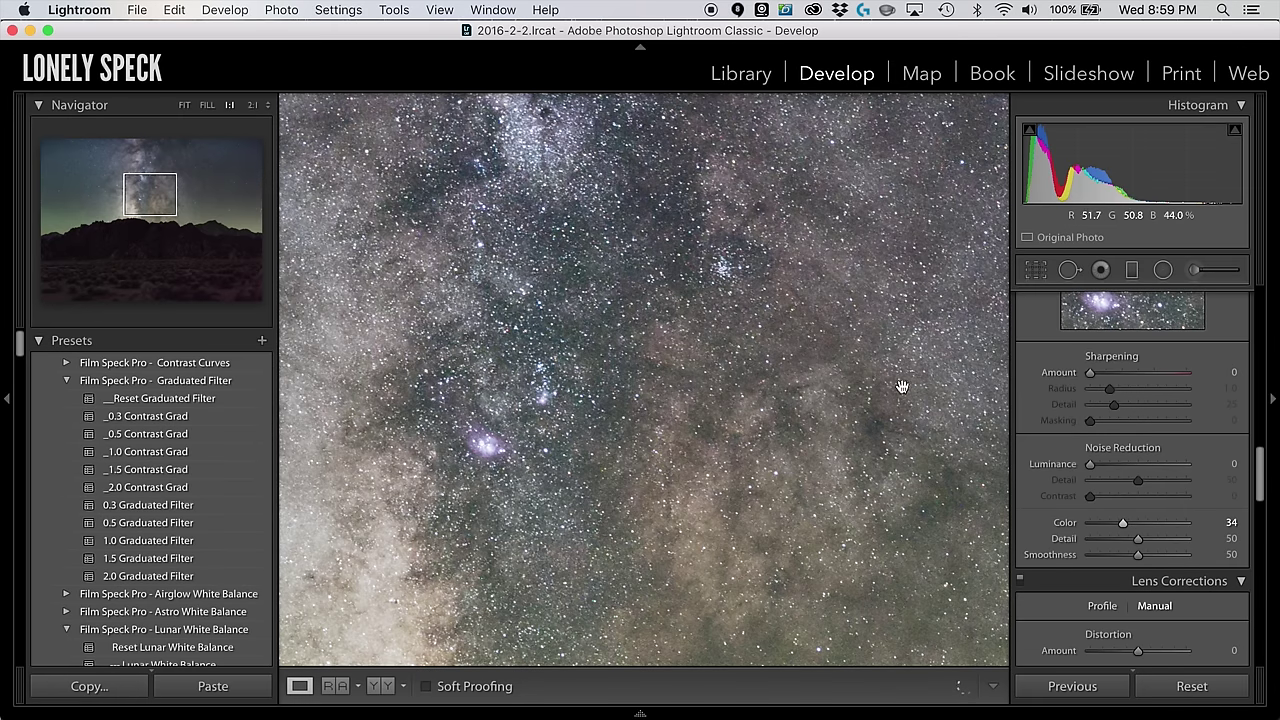
Step: Examine the sky, dark rocks and desert floor at full size for remaining noise and hot pixels
{"action": "left_click", "coordinate": [587, 328]}
{"action": "left_click_drag", "start_coordinate": [587, 328], "coordinate": [893, 611]}
{"action": "left_click_drag", "start_coordinate": [834, 482], "coordinate": [736, 360]}
{"action": "left_click", "coordinate": [736, 360]}
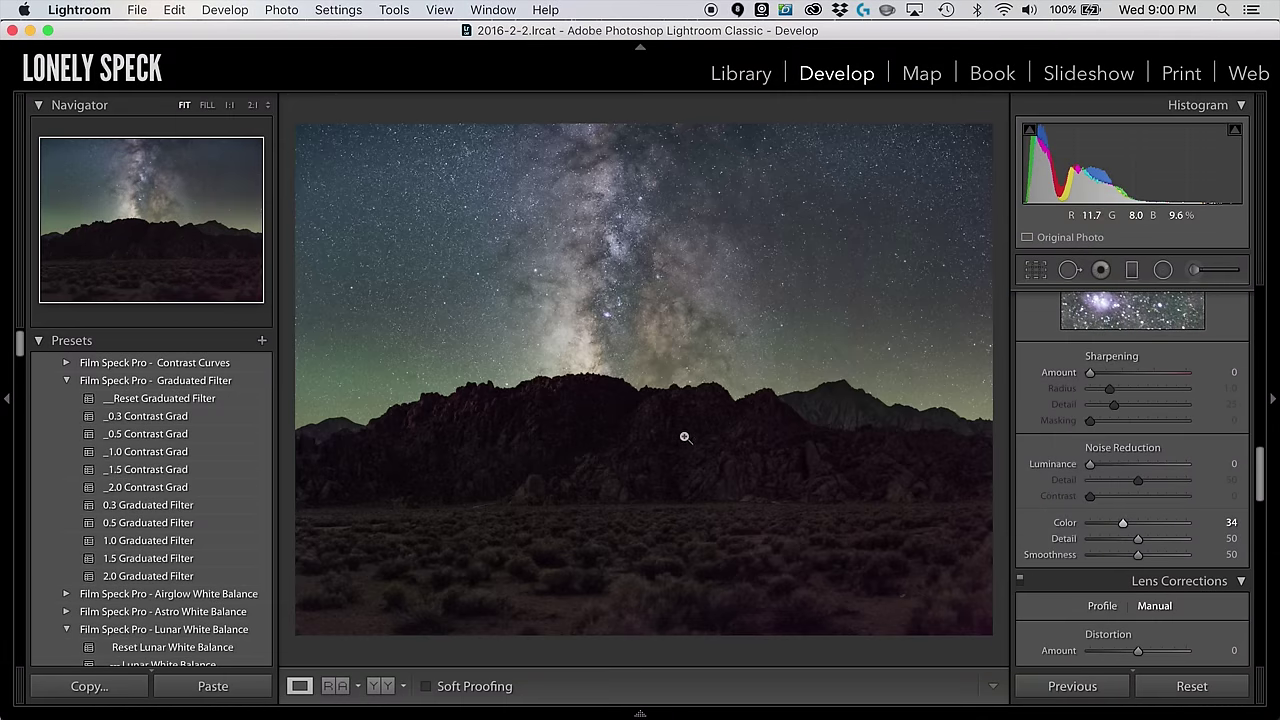
{"action": "left_click", "coordinate": [548, 433]}
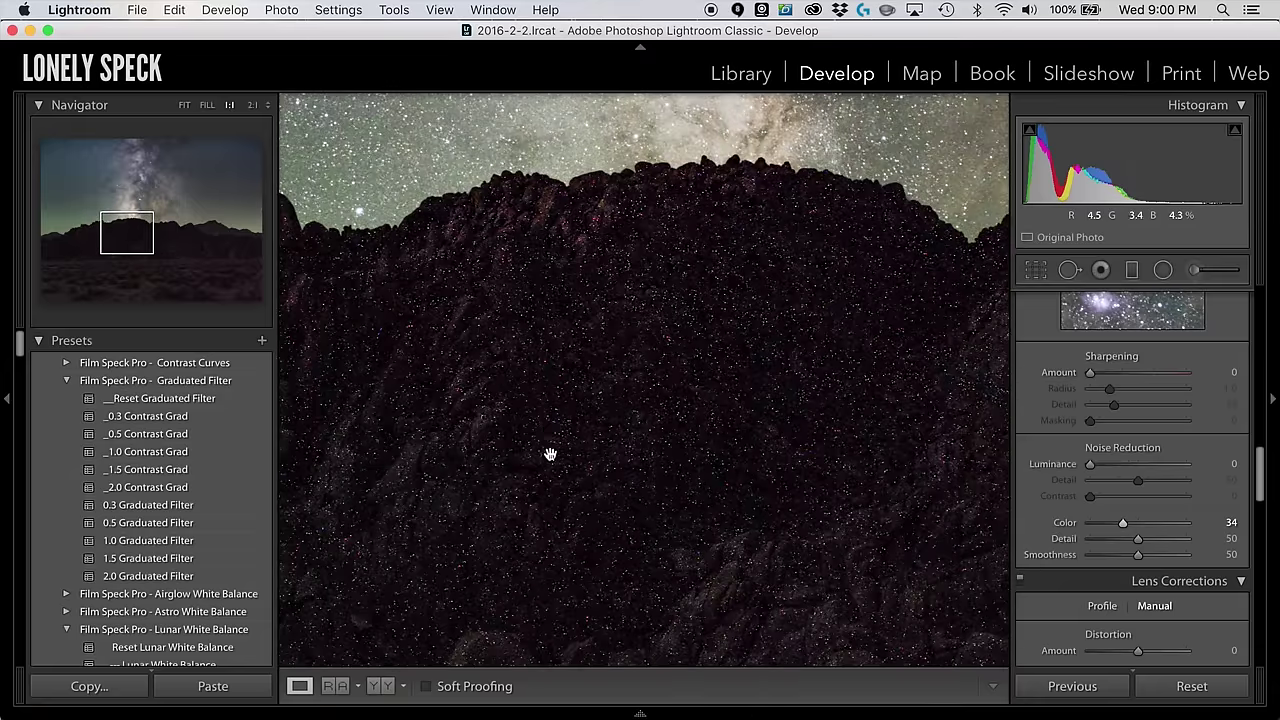
{"action": "left_click_drag", "start_coordinate": [560, 589], "coordinate": [593, 337]}
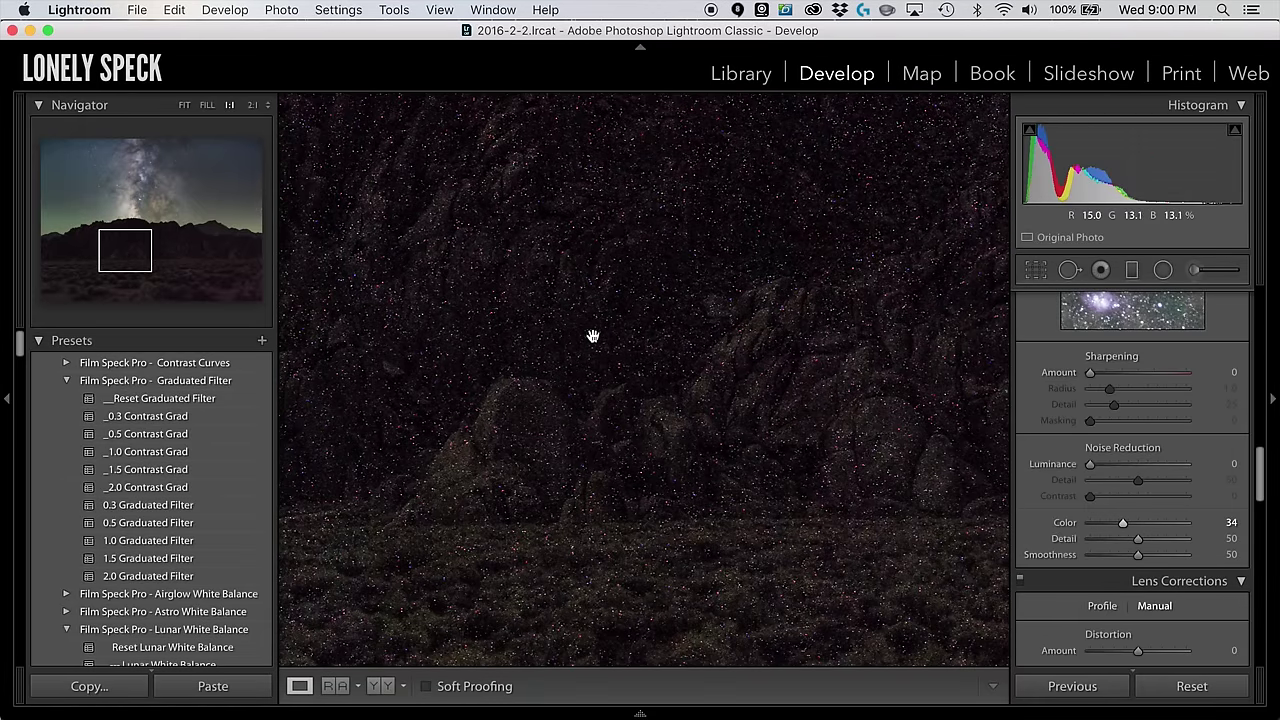
{"action": "left_click_drag", "start_coordinate": [720, 508], "coordinate": [489, 360]}
{"action": "left_click_drag", "start_coordinate": [740, 277], "coordinate": [562, 276]}
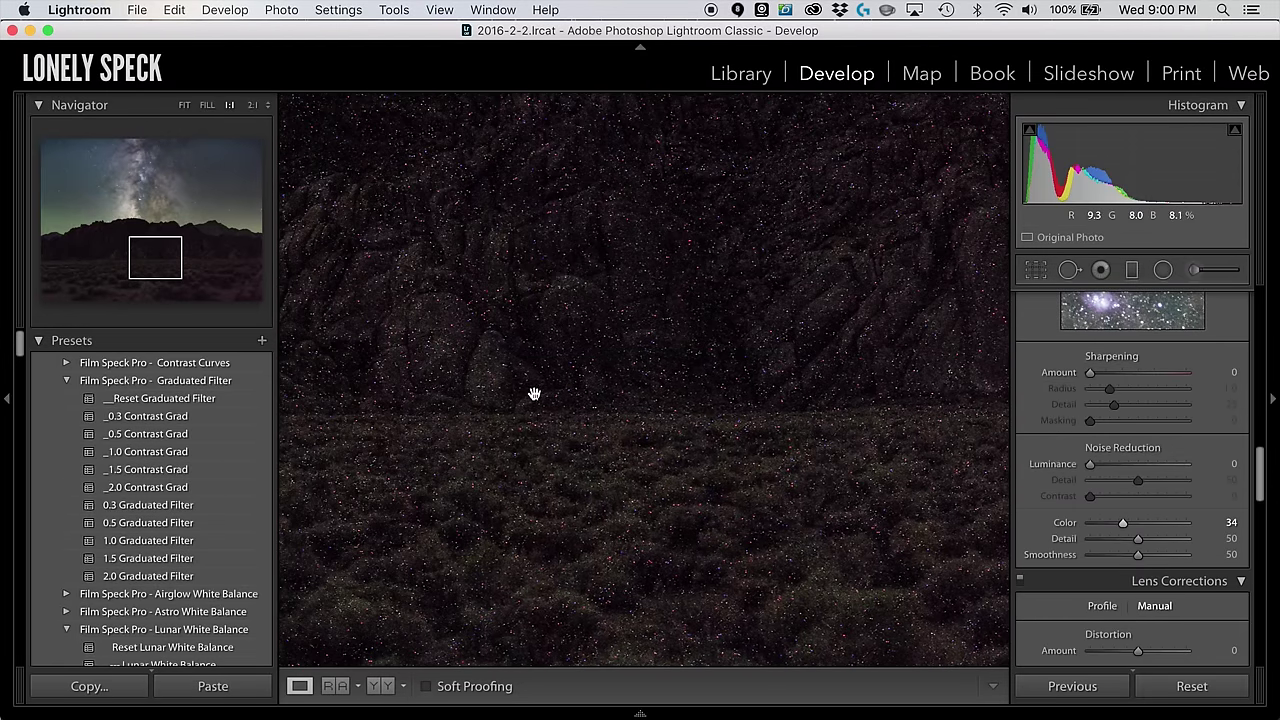
{"action": "left_click_drag", "start_coordinate": [618, 381], "coordinate": [764, 347]}
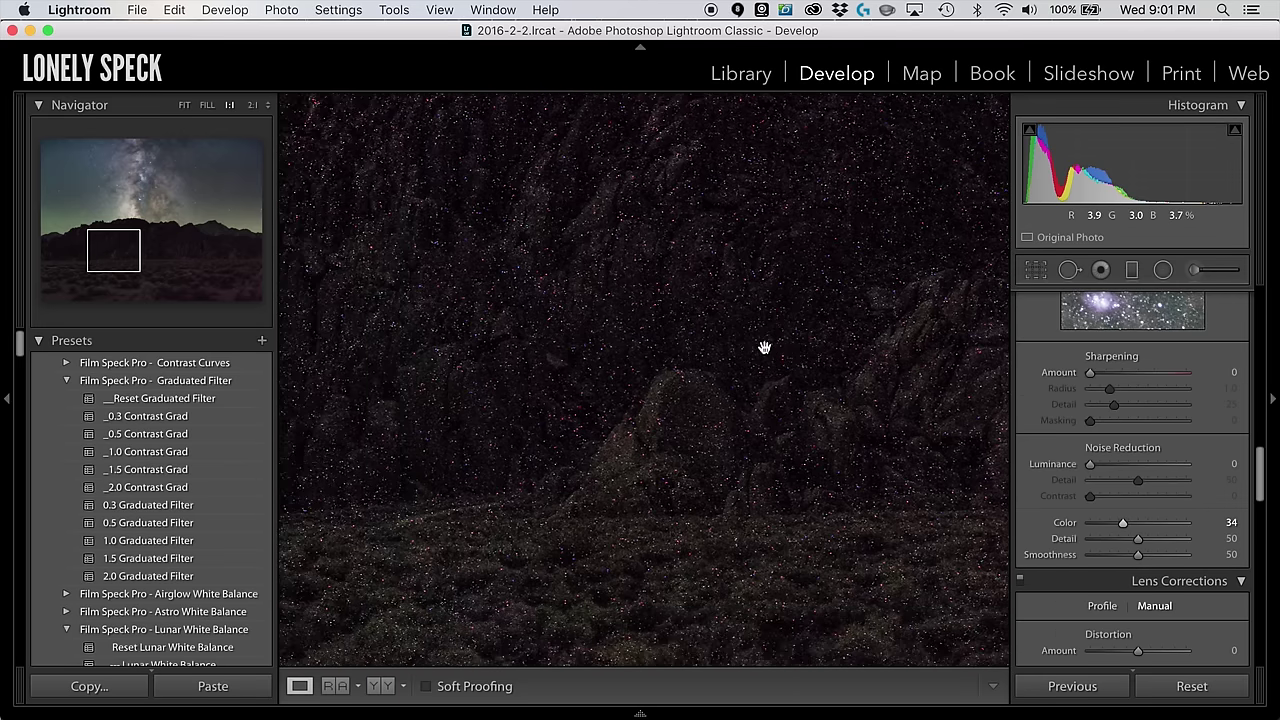
{"action": "left_click", "coordinate": [634, 290]}
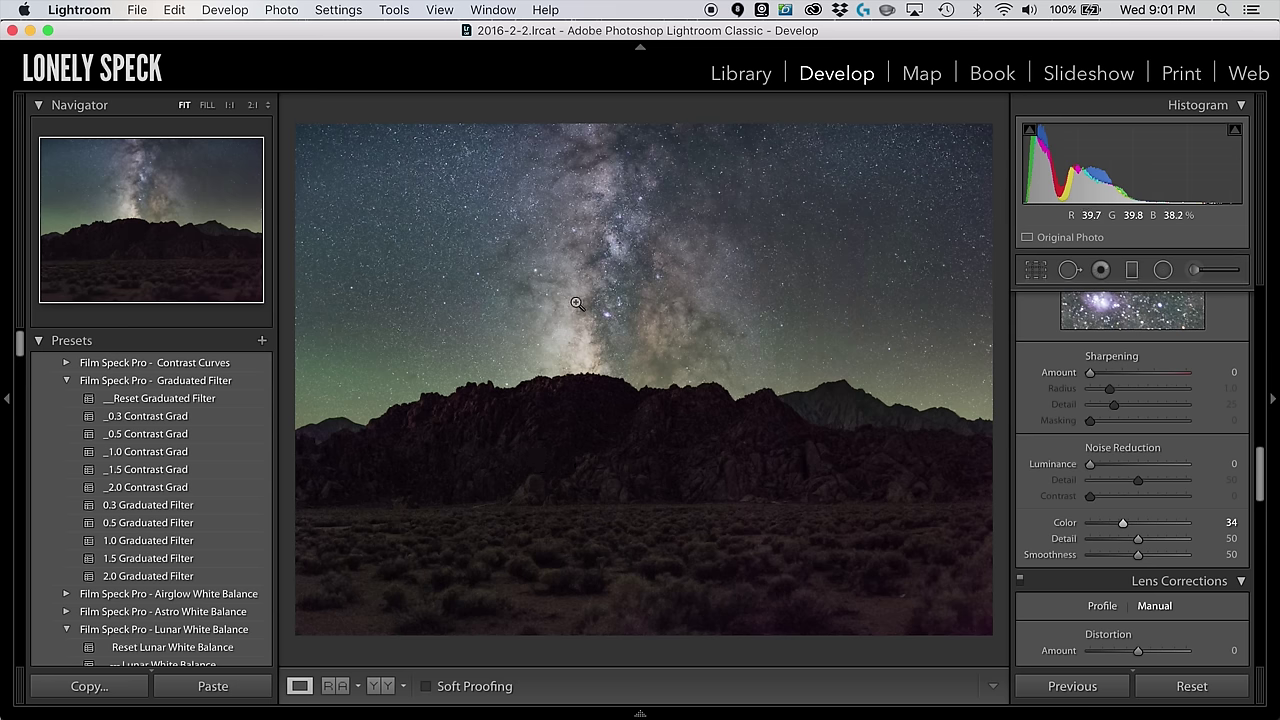
Step: Open a copy of the photo with Lightroom adjustments in Adobe Photoshop CC 2018
{"action": "right_click", "coordinate": [636, 390]}
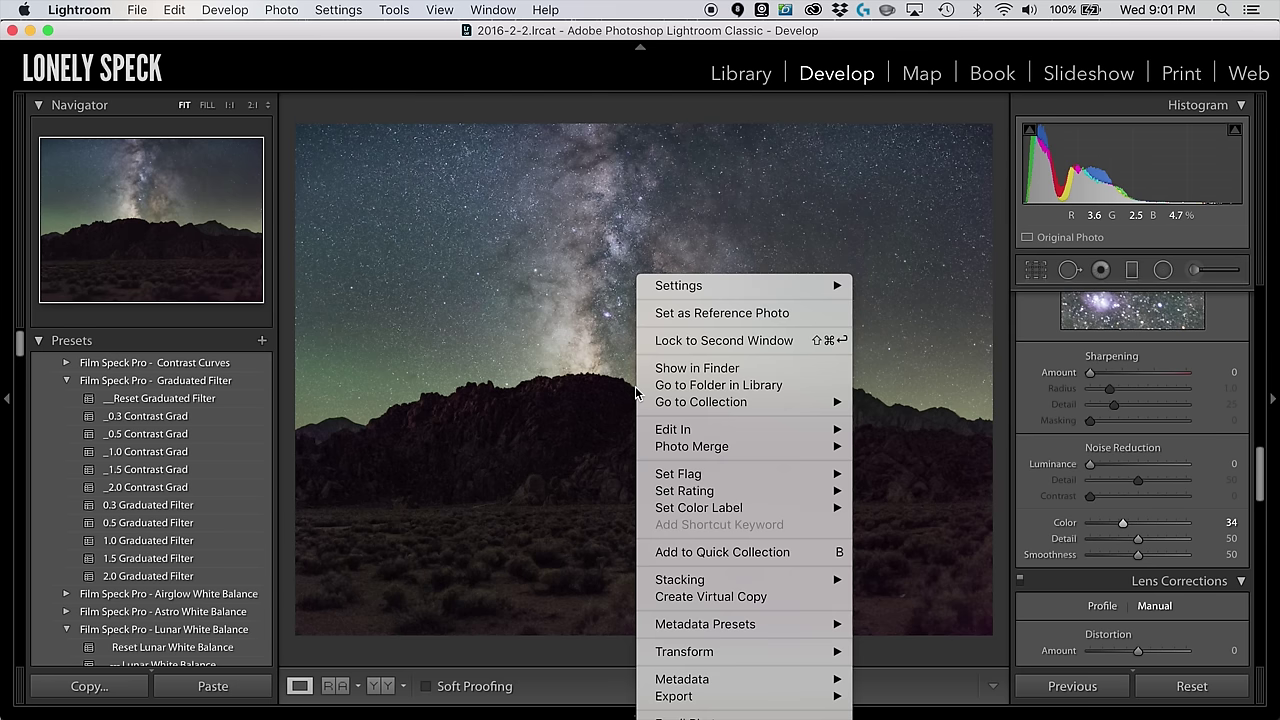
{"action": "mouse_move", "coordinate": [722, 430]}
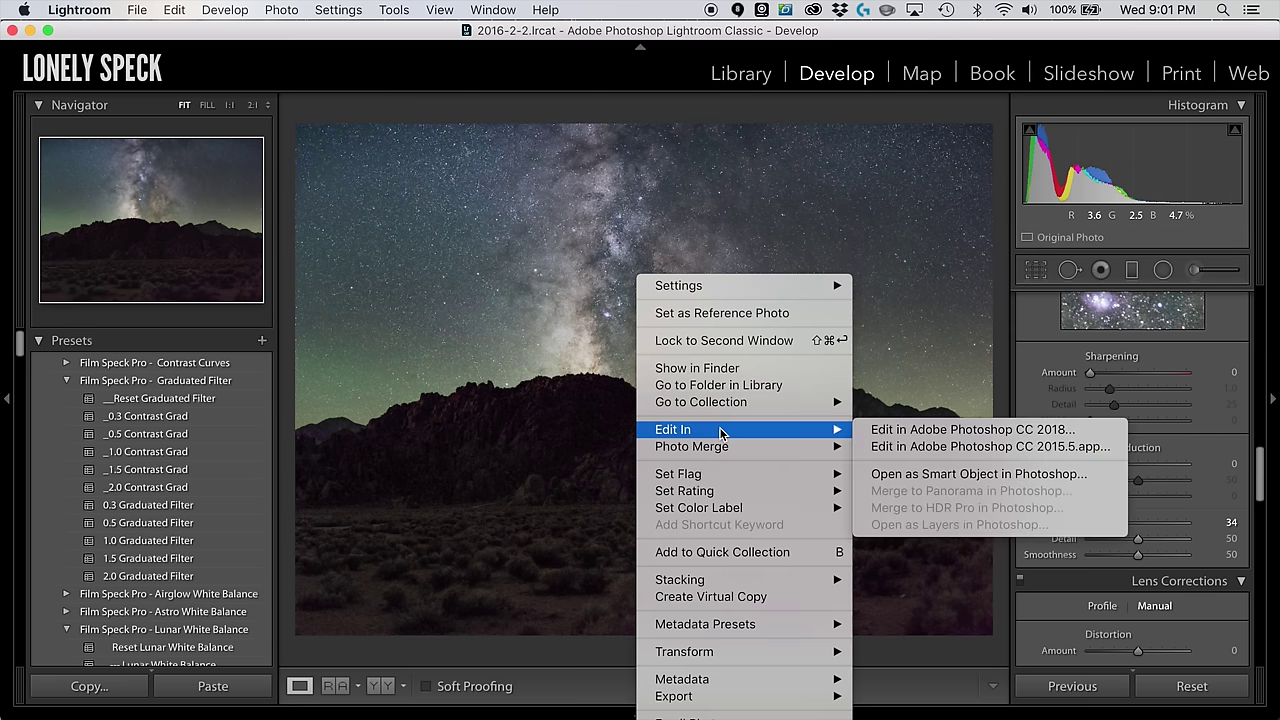
{"action": "left_click", "coordinate": [935, 435]}
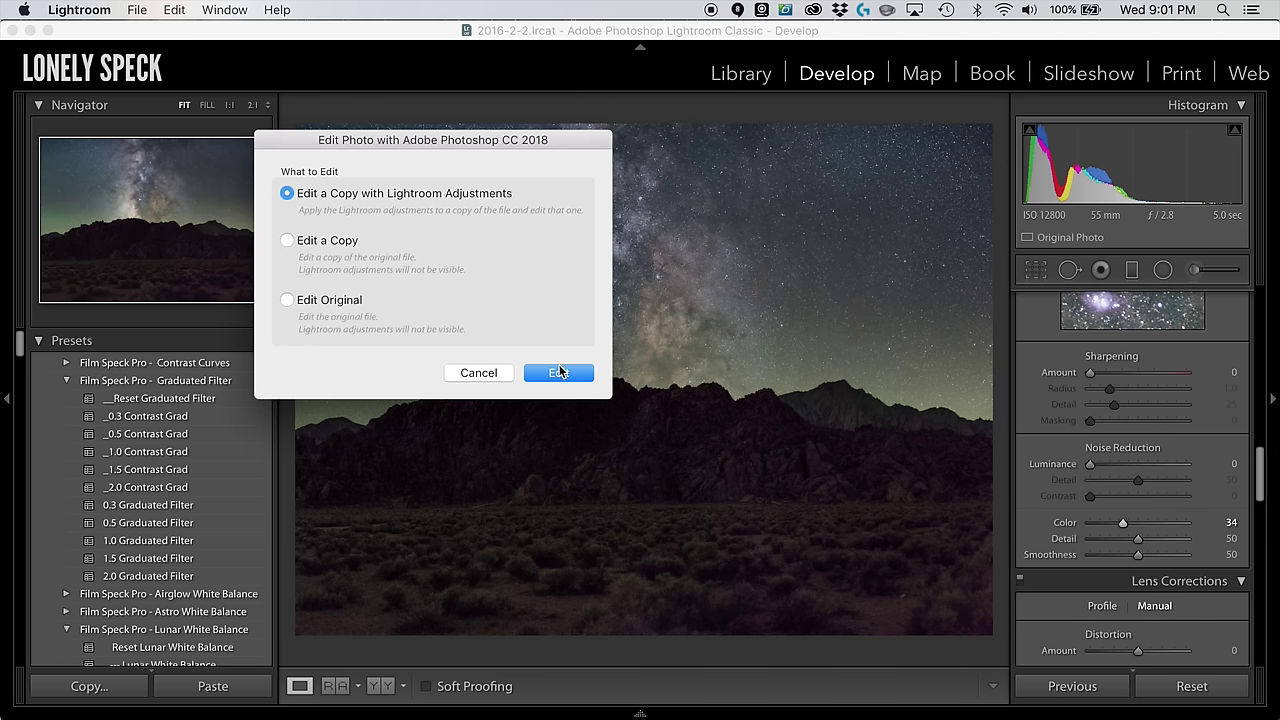
{"action": "left_click", "coordinate": [559, 372]}
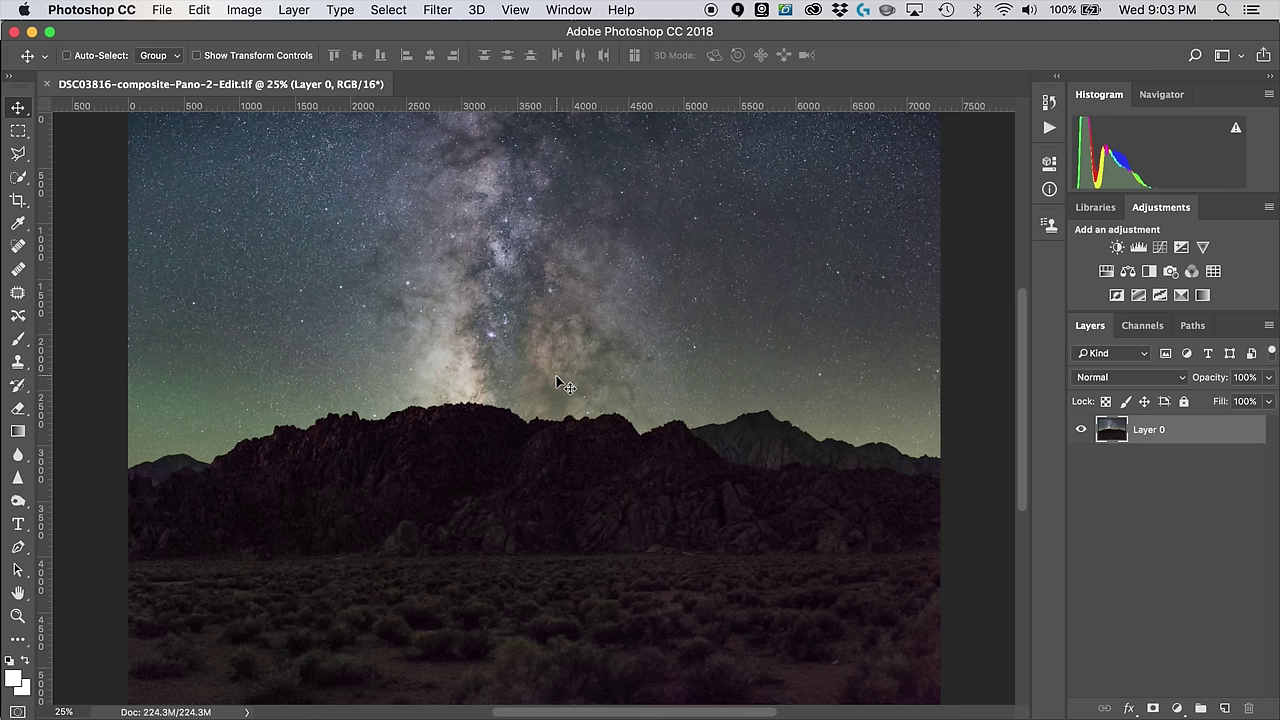
Step: Examine the speckled noise in the rocks and desert foreground at 100% magnification
{"action": "left_click", "coordinate": [560, 451], "text": "super"}
{"action": "left_click", "coordinate": [560, 451], "text": "super"}
{"action": "left_click", "coordinate": [458, 516], "text": "super"}
{"action": "left_click", "coordinate": [458, 516], "text": "super"}
{"action": "left_click_drag", "start_coordinate": [458, 516], "coordinate": [430, 260]}
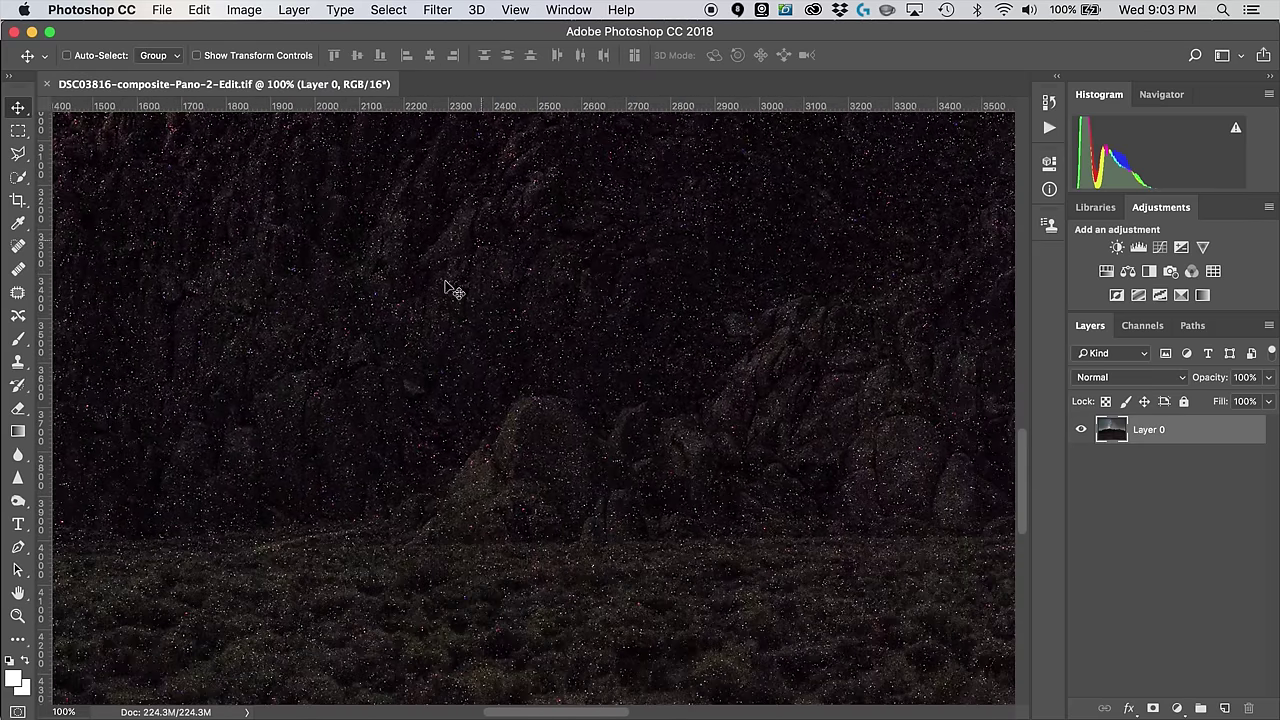
{"action": "key", "text": "super+minus"}
{"action": "key", "text": "super+minus"}
{"action": "key", "text": "super+minus"}
{"action": "key", "text": "super+minus"}
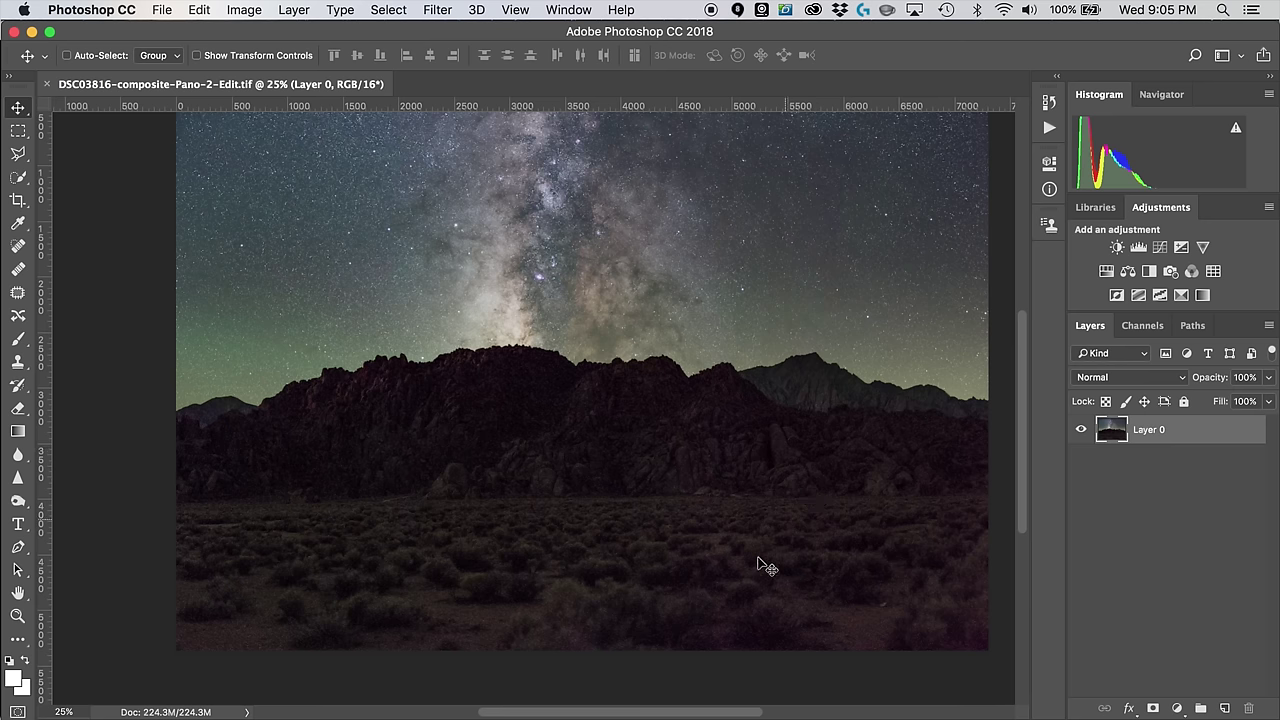
Step: Select the entire foreground below the ridgeline with the Quick Selection tool, using a 500 px brush
{"action": "left_click", "coordinate": [19, 177]}
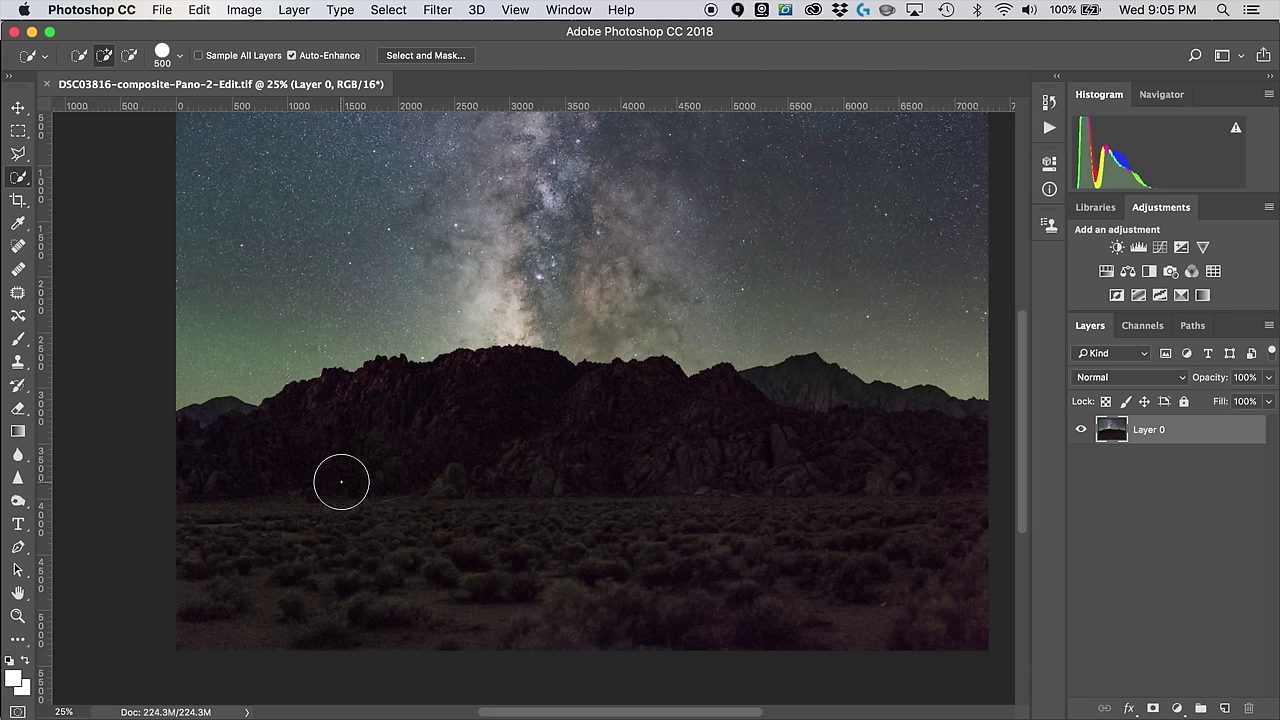
{"action": "left_click", "coordinate": [180, 60]}
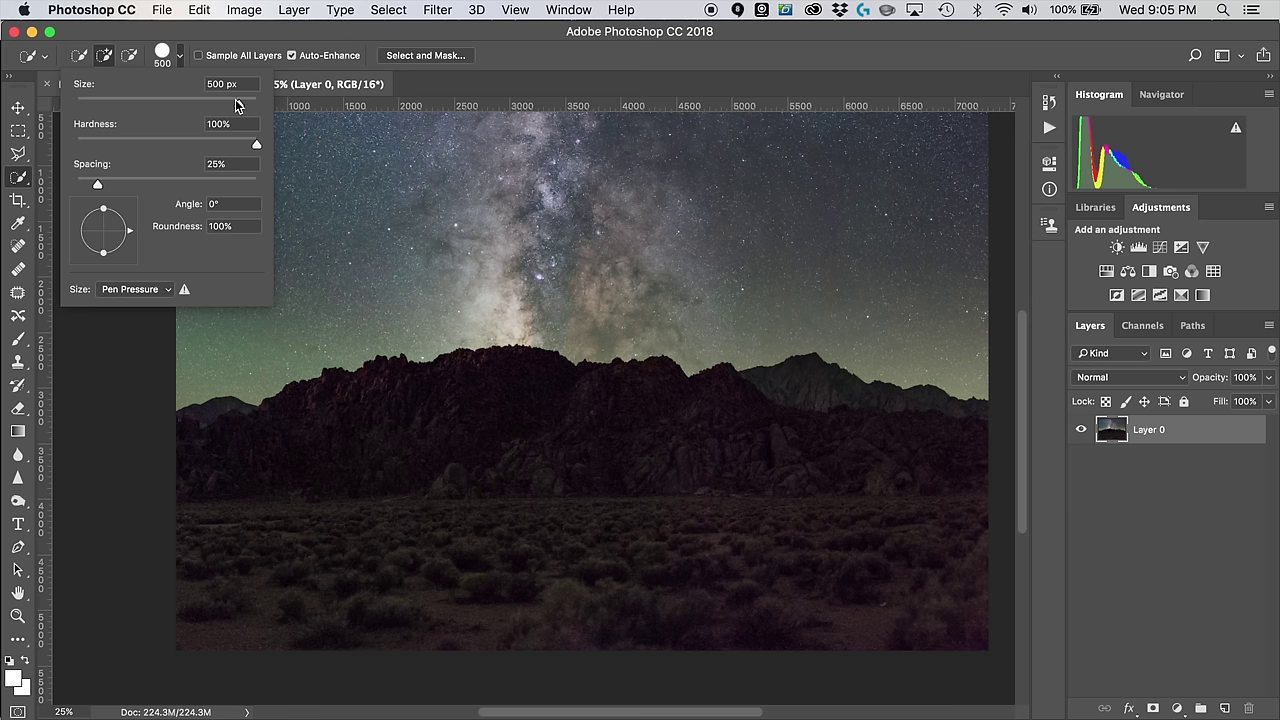
{"action": "left_click_drag", "start_coordinate": [400, 451], "coordinate": [414, 543]}
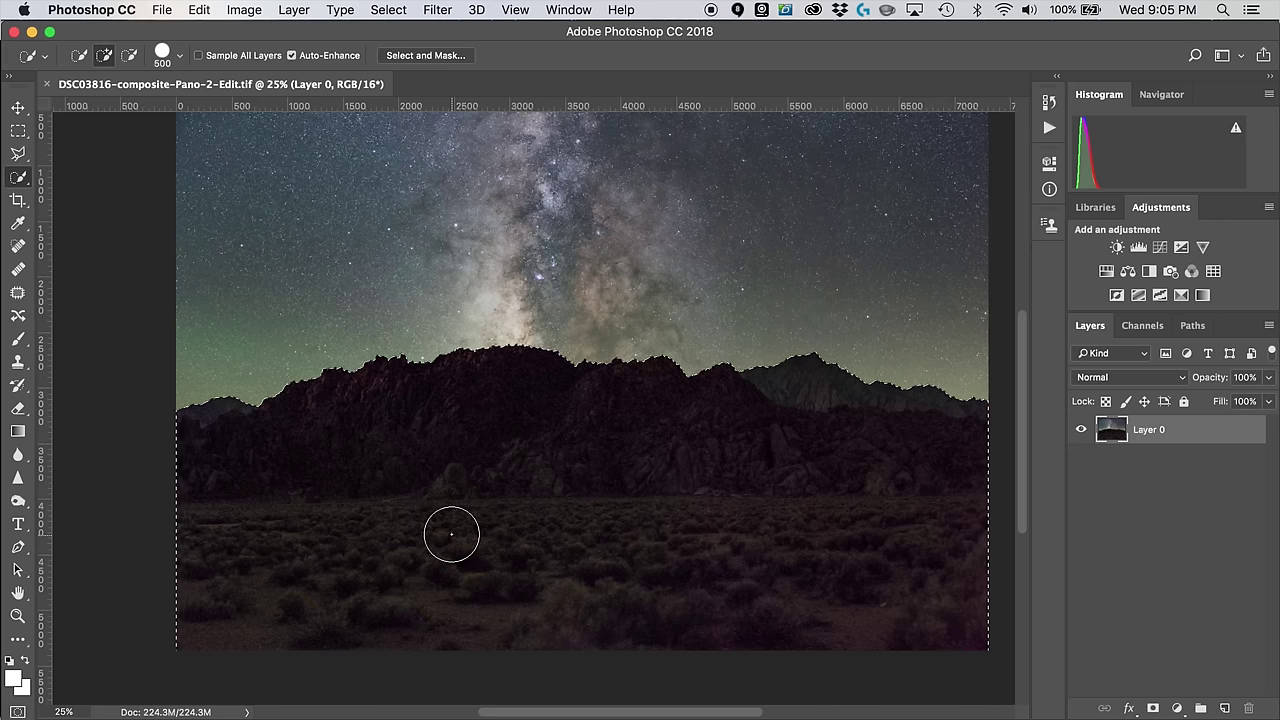
Step: Start the Dust & Scratches filter on the selected foreground with Radius 2 pixels and Threshold 0 levels
{"action": "left_click", "coordinate": [438, 10]}
{"action": "mouse_move", "coordinate": [506, 275]}
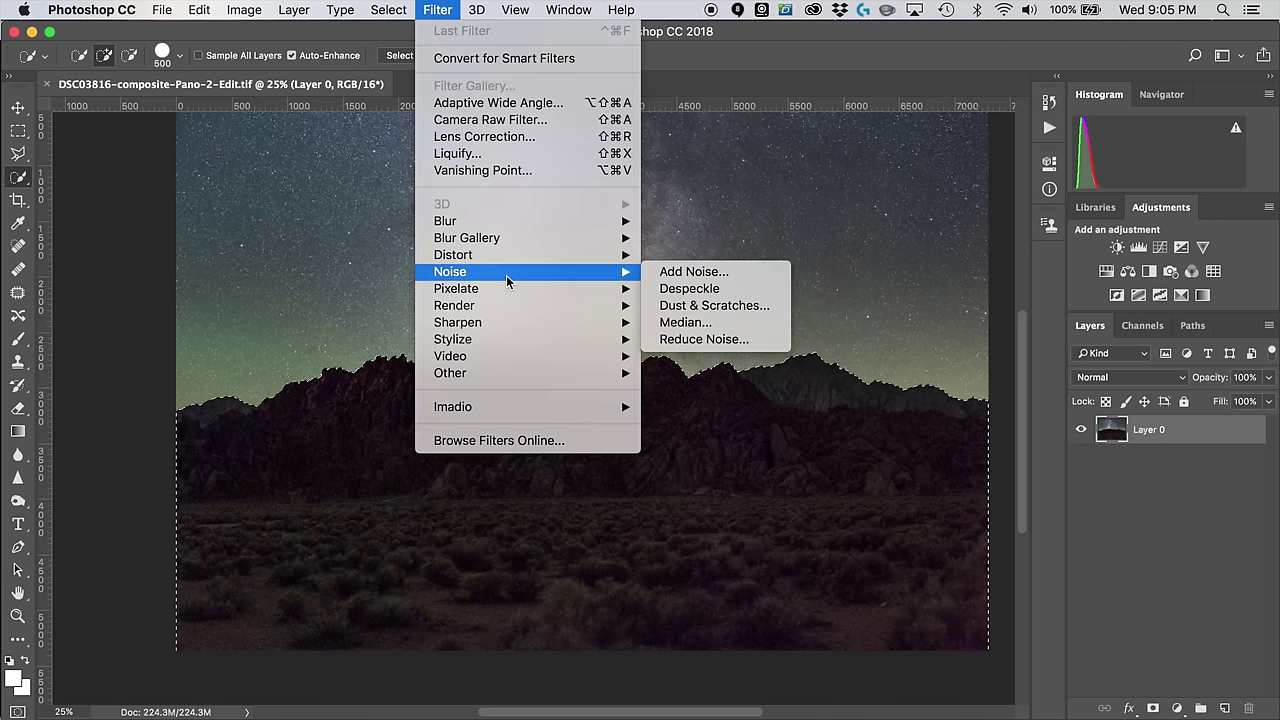
{"action": "left_click", "coordinate": [713, 306]}
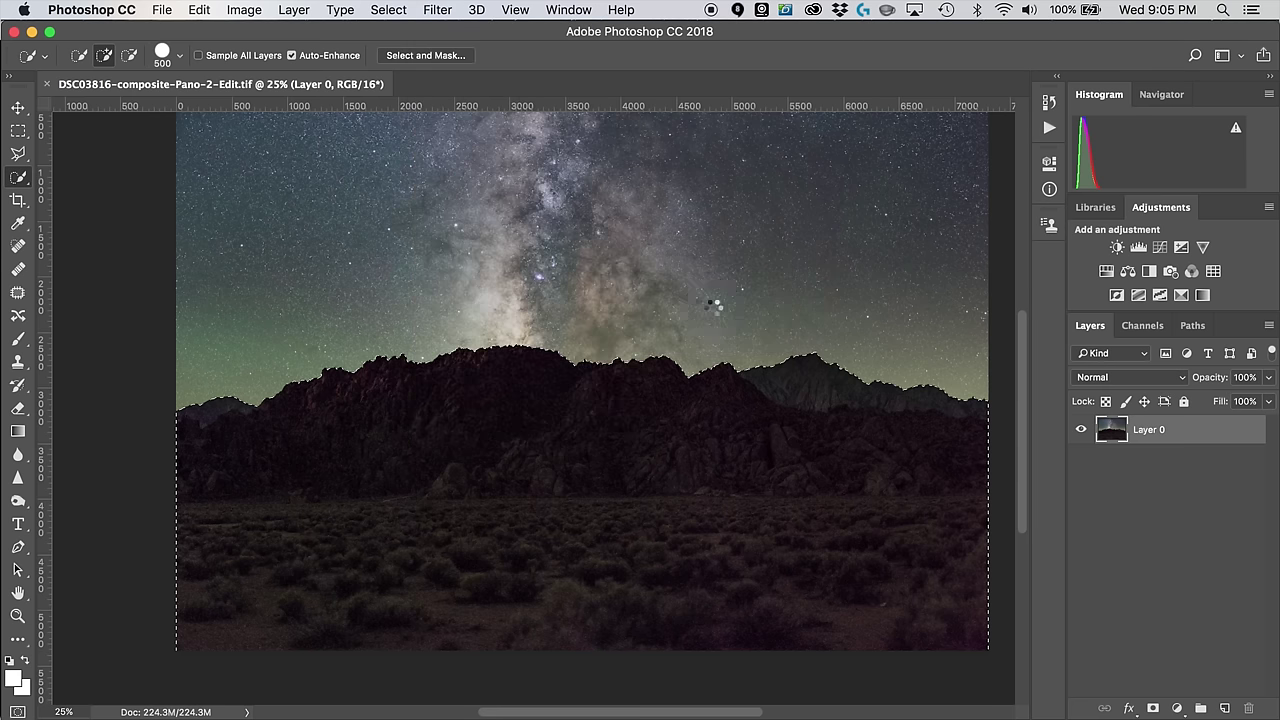
{"action": "left_click", "coordinate": [378, 385]}
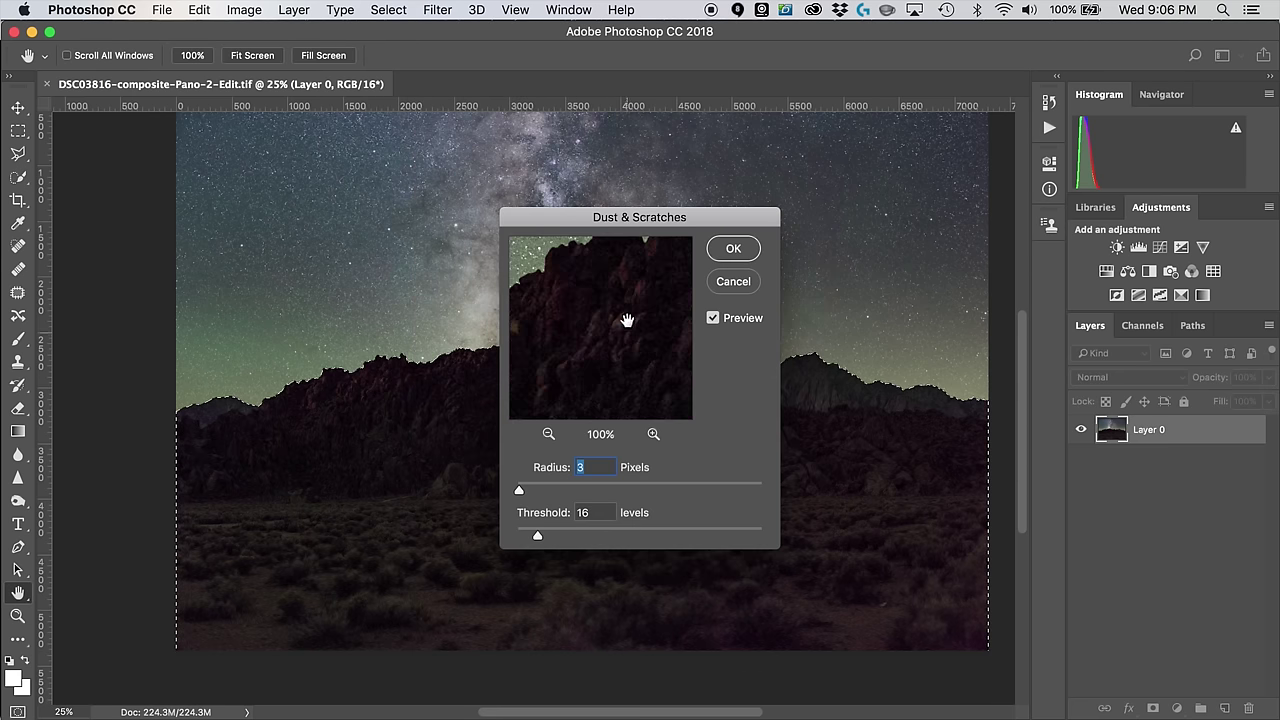
{"action": "left_click_drag", "start_coordinate": [533, 533], "coordinate": [466, 486]}
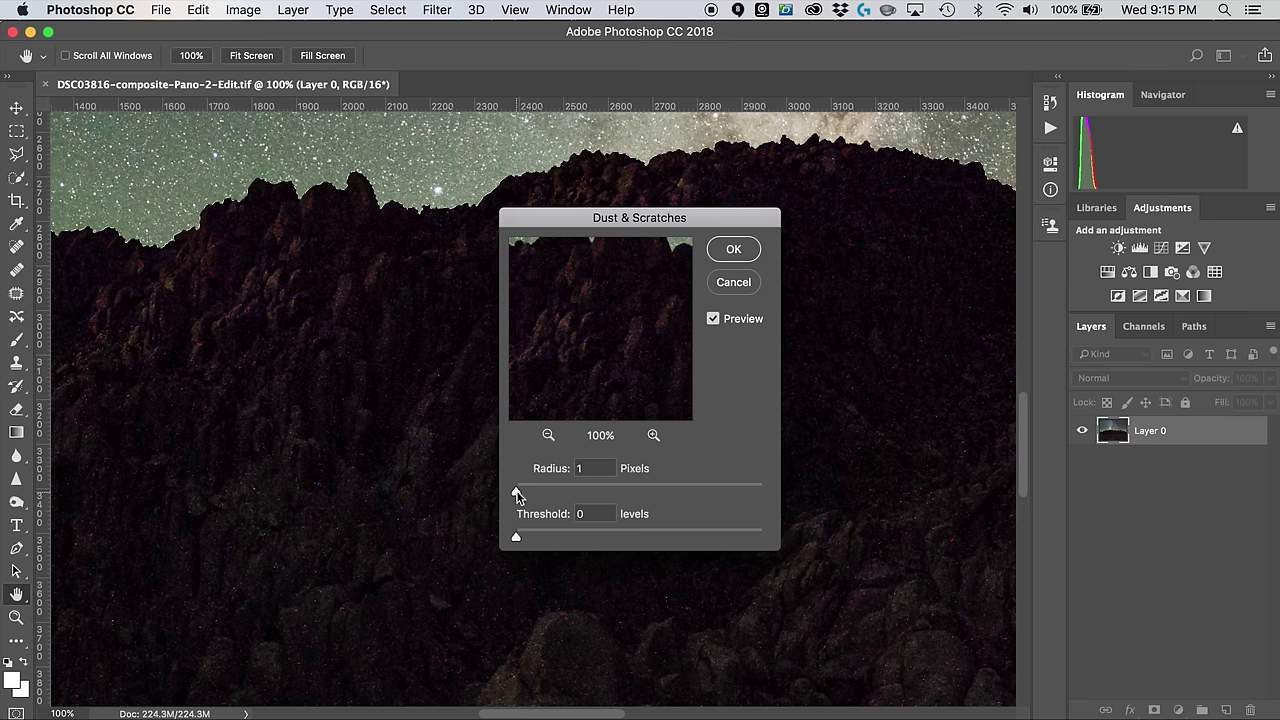
{"action": "left_click", "coordinate": [514, 491]}
{"action": "type", "text": "2"}
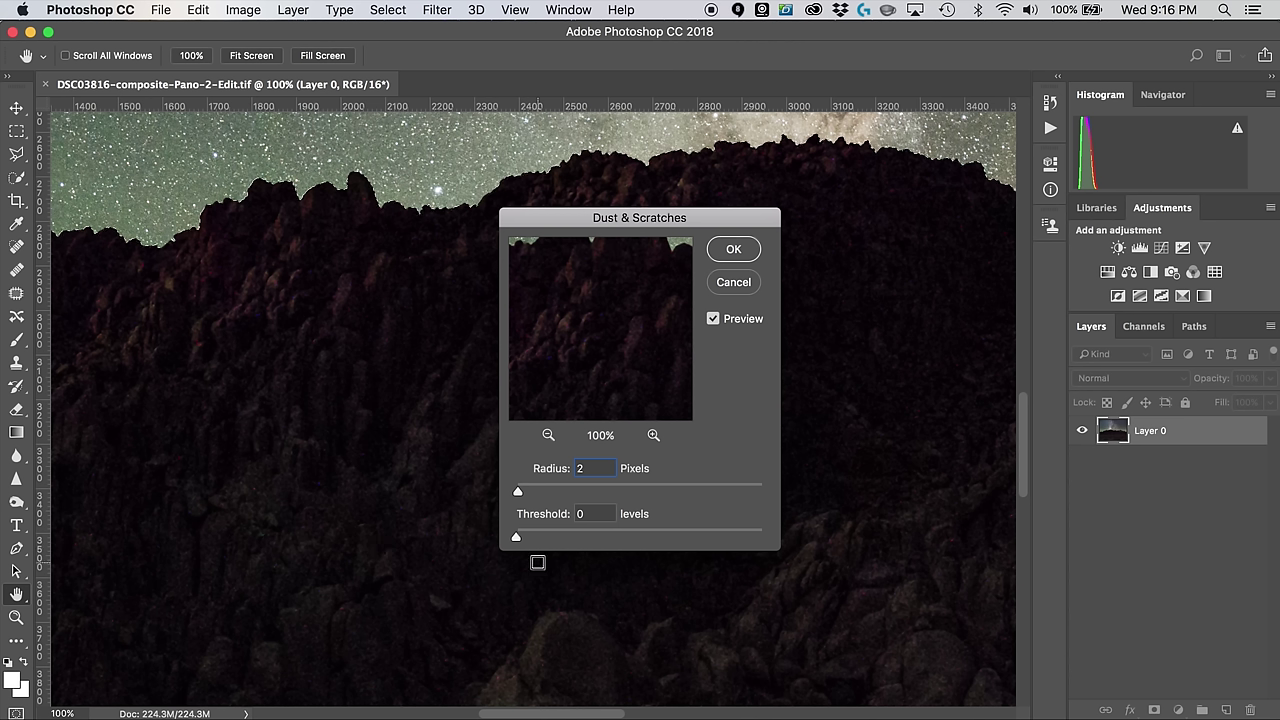
Step: Raise the Dust & Scratches Threshold to 29 levels to preserve the rock texture
{"action": "left_click_drag", "start_coordinate": [518, 537], "coordinate": [540, 545]}
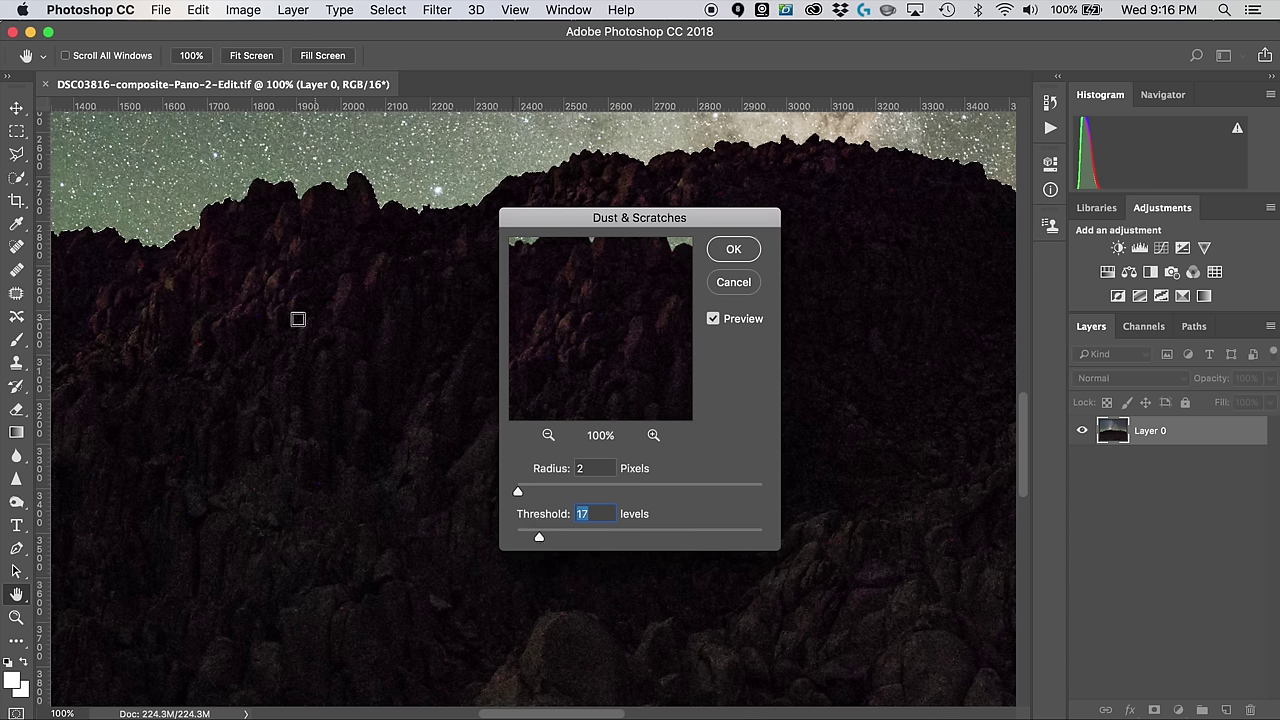
{"action": "left_click_drag", "start_coordinate": [538, 538], "coordinate": [554, 541]}
{"action": "left_click", "coordinate": [553, 540]}
{"action": "left_click_drag", "start_coordinate": [553, 540], "coordinate": [557, 540]}
{"action": "left_click", "coordinate": [557, 540]}
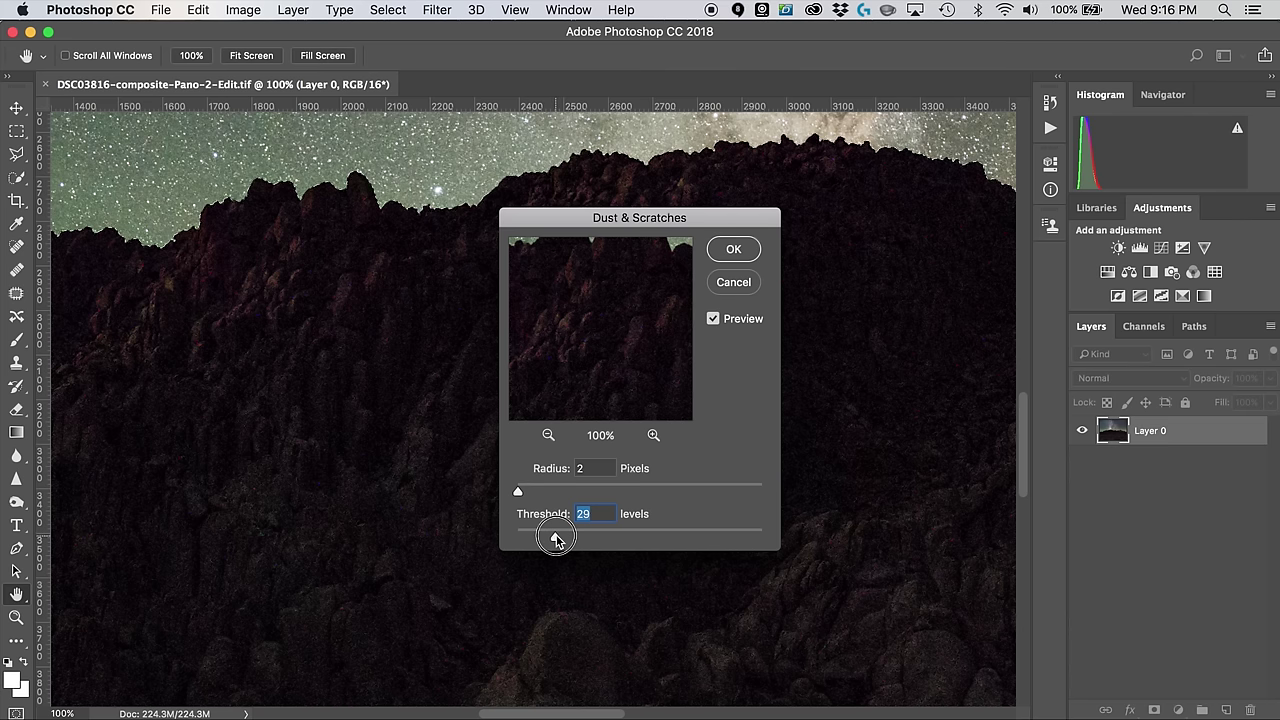
{"action": "left_click_drag", "start_coordinate": [557, 540], "coordinate": [562, 540]}
{"action": "left_click", "coordinate": [562, 540]}
{"action": "left_click_drag", "start_coordinate": [561, 540], "coordinate": [556, 537]}
Step: Compare the foreground with and without the Dust & Scratches preview across different parts of the mountains
{"action": "left_click_drag", "start_coordinate": [326, 460], "coordinate": [160, 449]}
{"action": "left_click", "coordinate": [714, 319]}
{"action": "left_click", "coordinate": [714, 319]}
{"action": "left_click", "coordinate": [714, 319]}
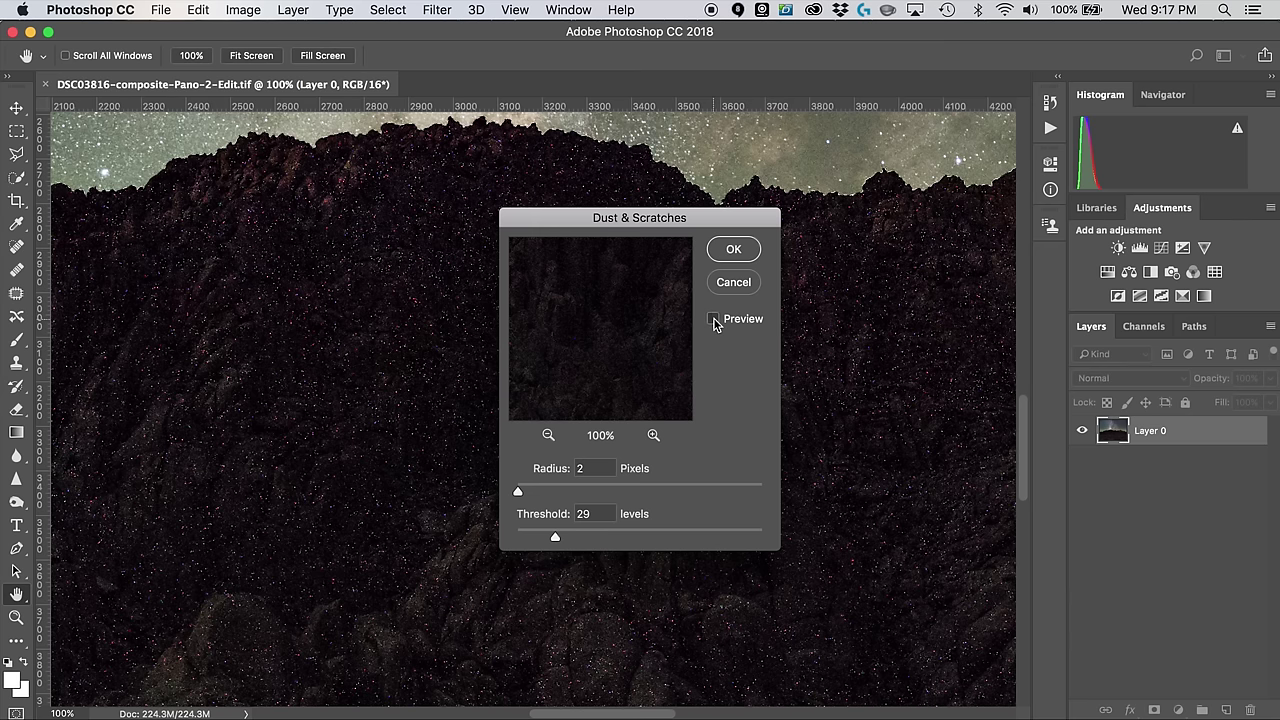
{"action": "left_click", "coordinate": [714, 319]}
{"action": "left_click", "coordinate": [714, 319]}
{"action": "left_click", "coordinate": [714, 319]}
{"action": "left_click_drag", "start_coordinate": [284, 413], "coordinate": [377, 453]}
{"action": "left_click_drag", "start_coordinate": [346, 531], "coordinate": [804, 393]}
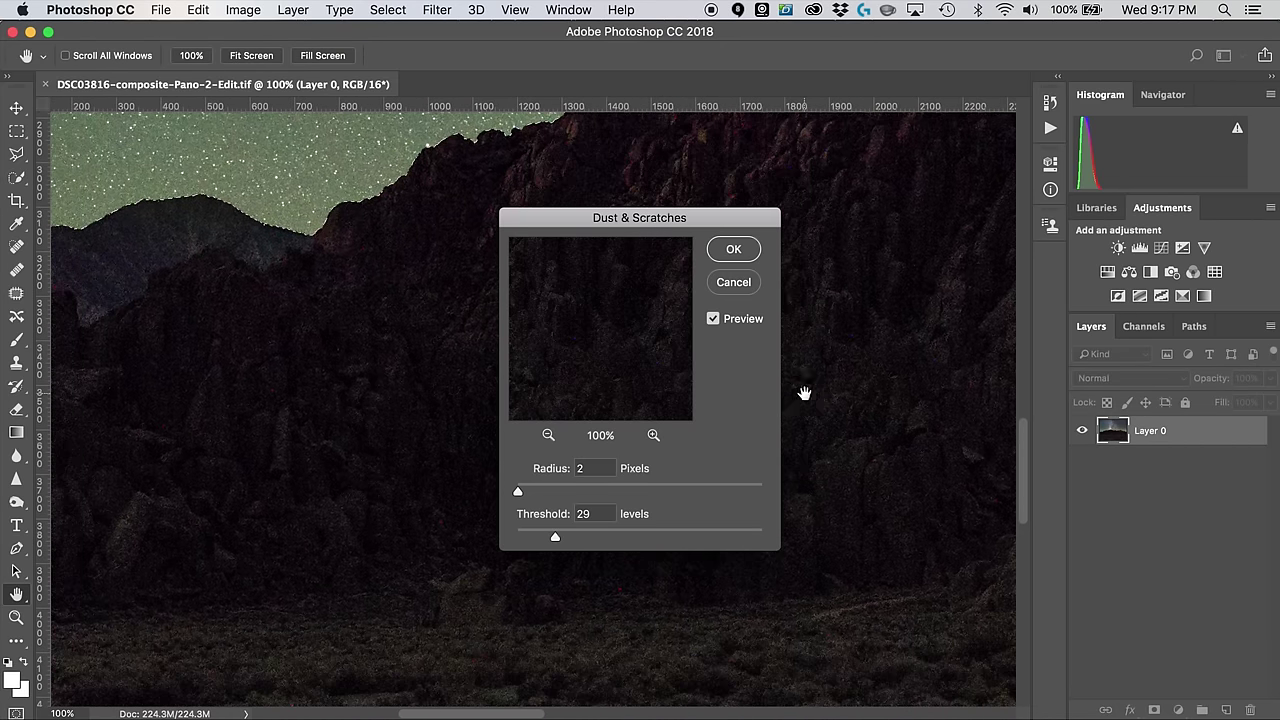
Step: Apply the Dust & Scratches filter to the foreground and clear the selection
{"action": "left_click", "coordinate": [733, 252]}
{"action": "key", "text": "w"}
{"action": "key", "text": "super+minus"}
{"action": "key", "text": "super+minus"}
{"action": "key", "text": "super+minus"}
{"action": "key", "text": "super+minus"}
{"action": "key", "text": "super+minus"}
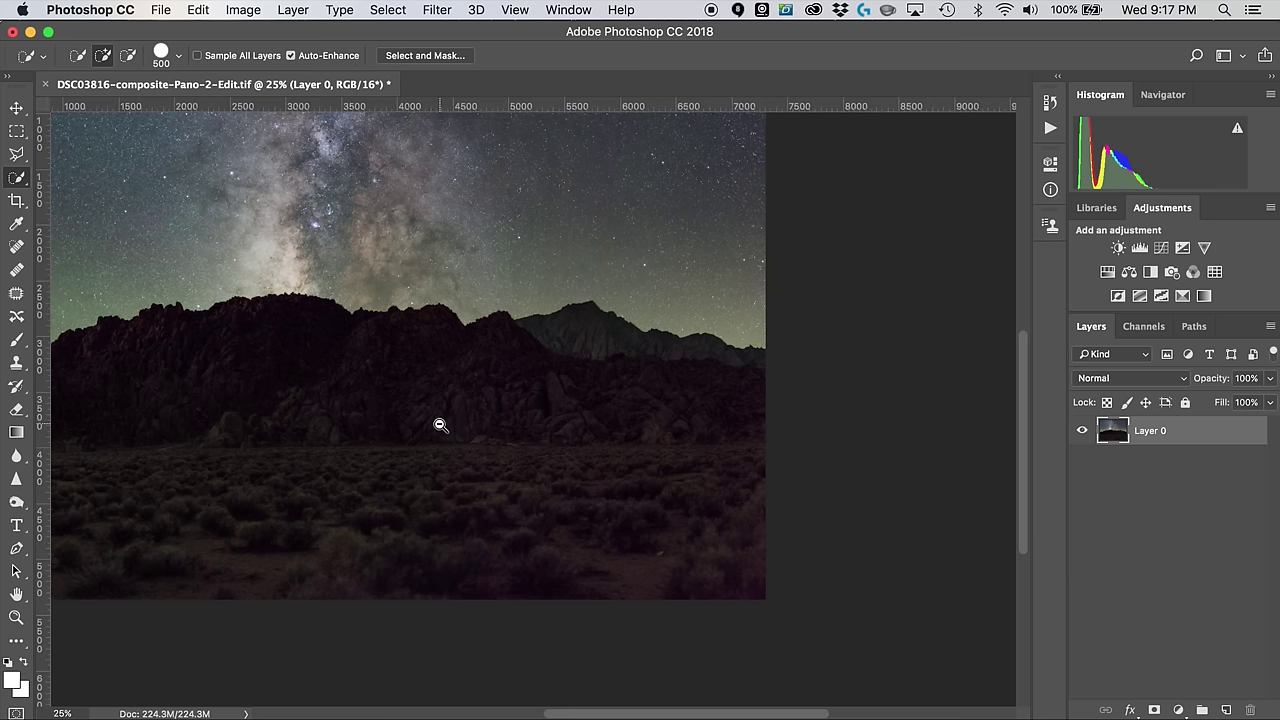
{"action": "key", "text": "super+plus"}
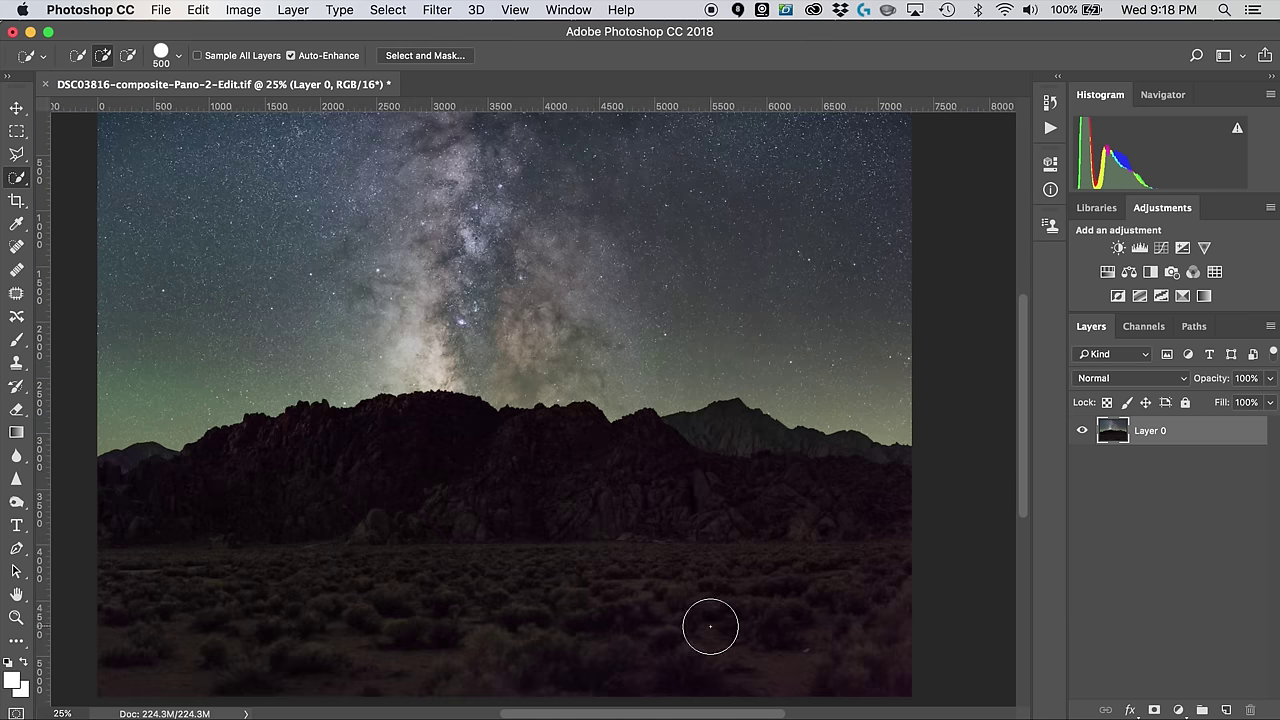
Step: Save the filtered image and switch to Lightroom to inspect its Milky Way core and ridgeline up close
{"action": "left_click", "coordinate": [160, 9]}
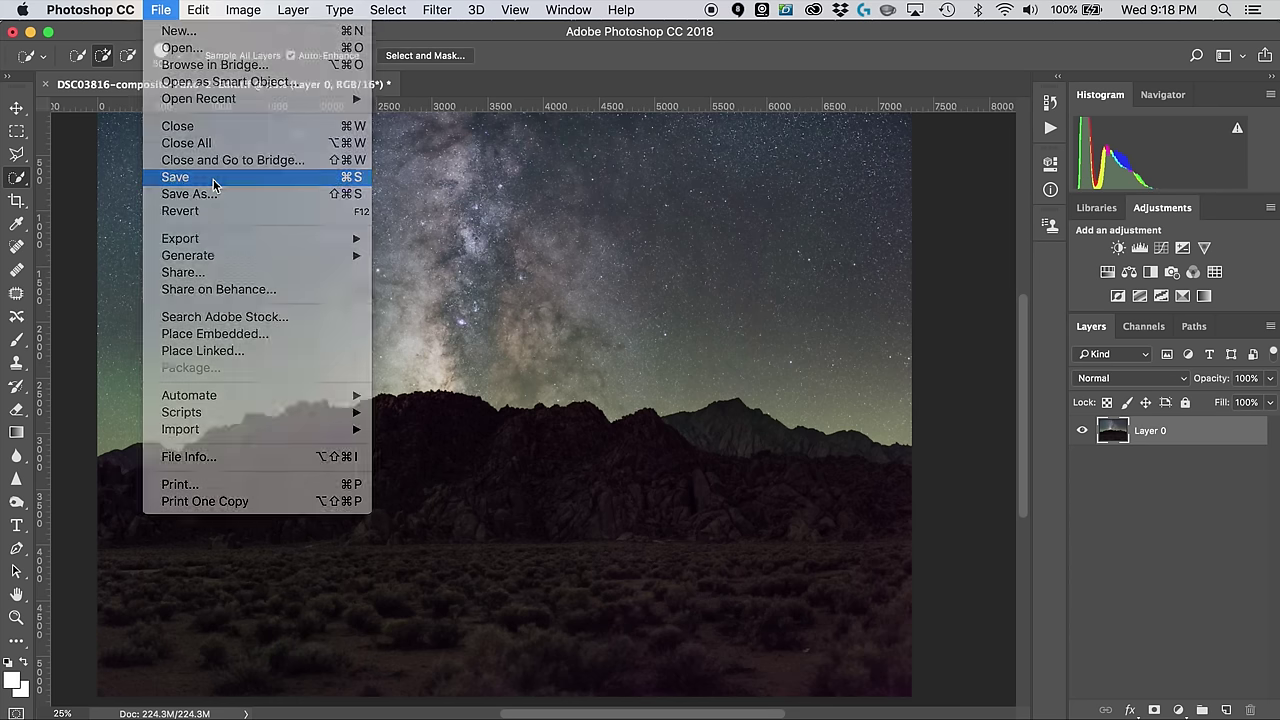
{"action": "left_click", "coordinate": [180, 180]}
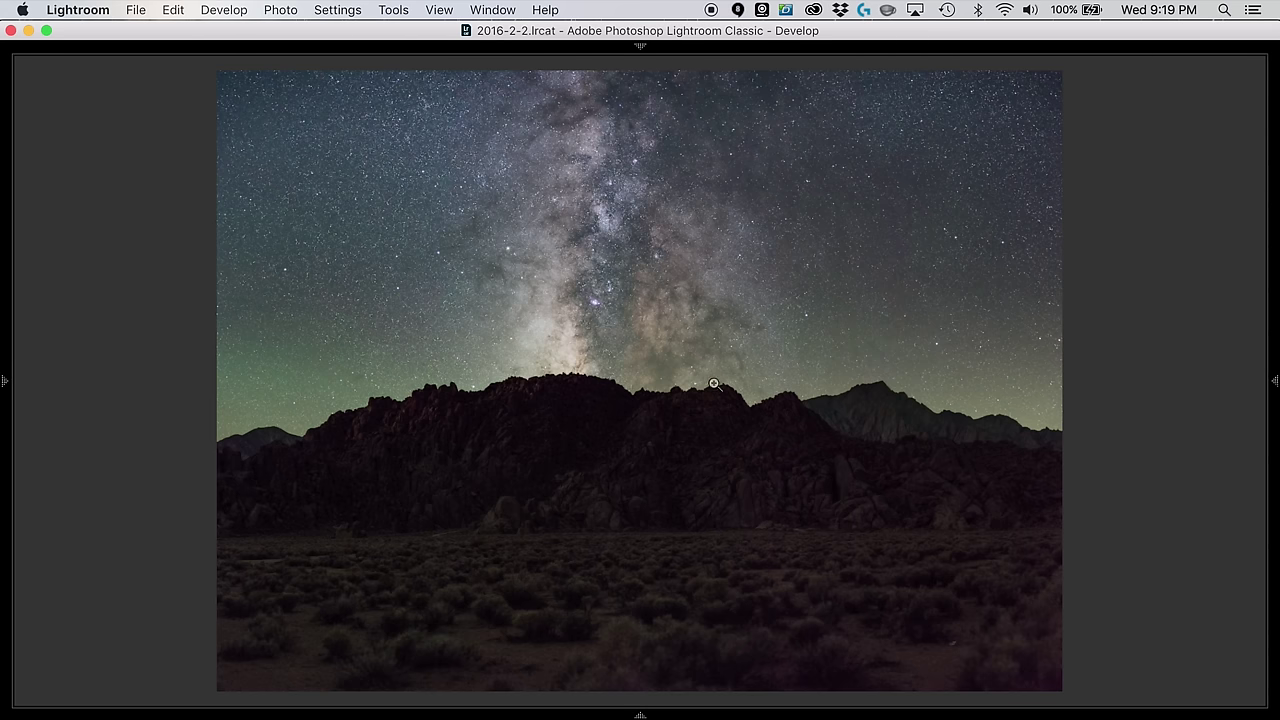
{"action": "key", "text": "super+equal"}
{"action": "key", "text": "super+equal"}
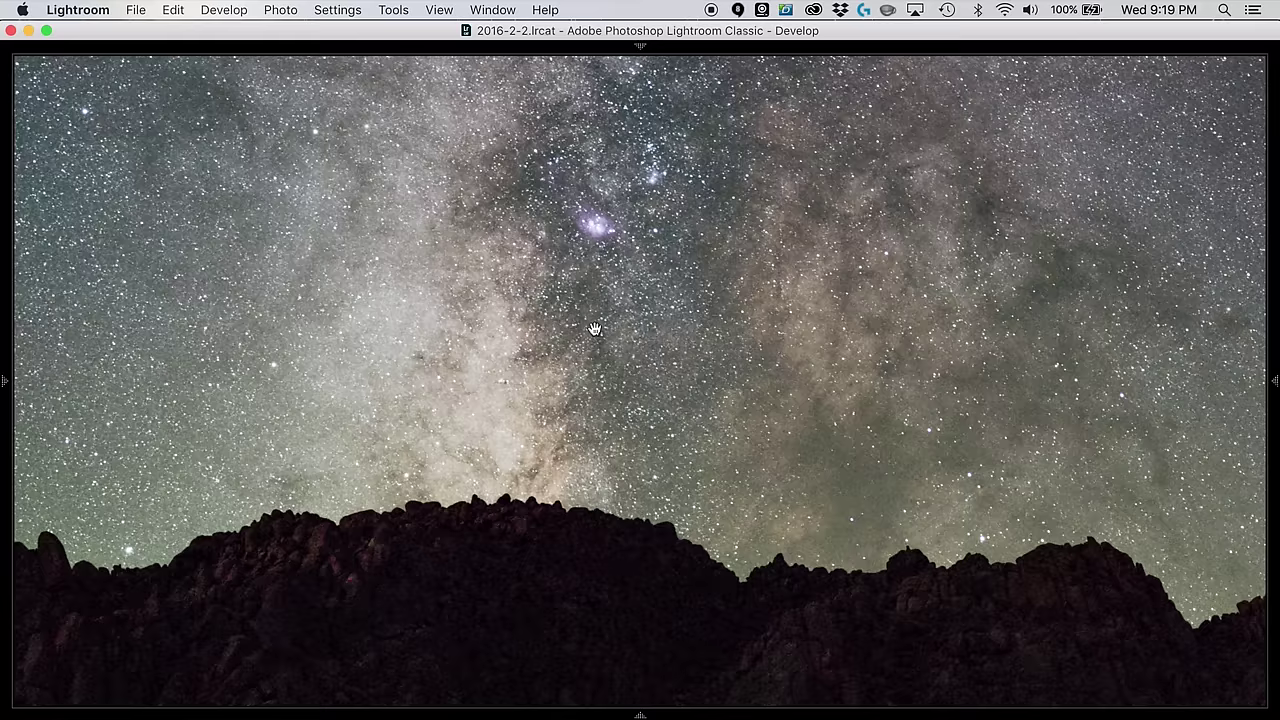
{"action": "left_click", "coordinate": [567, 527]}
{"action": "scroll", "coordinate": [567, 527], "scroll_direction": "down", "scroll_amount": 10}
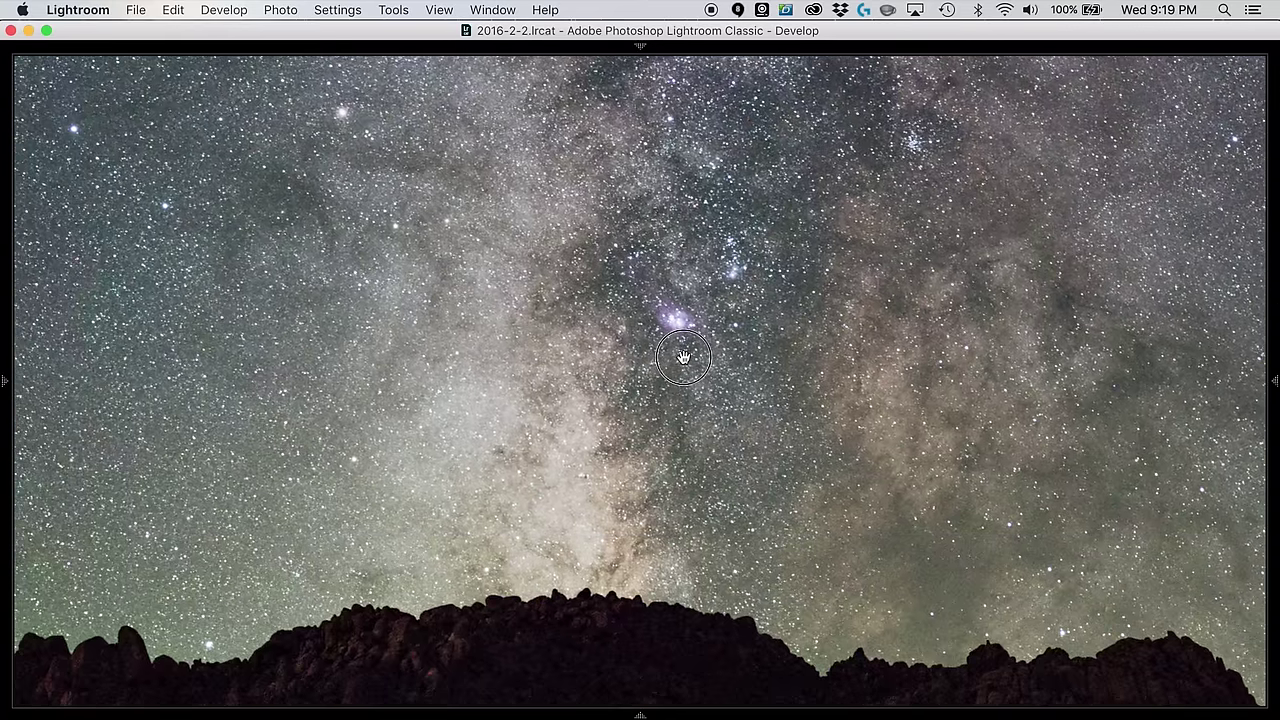
{"action": "left_click_drag", "start_coordinate": [503, 585], "coordinate": [754, 523]}
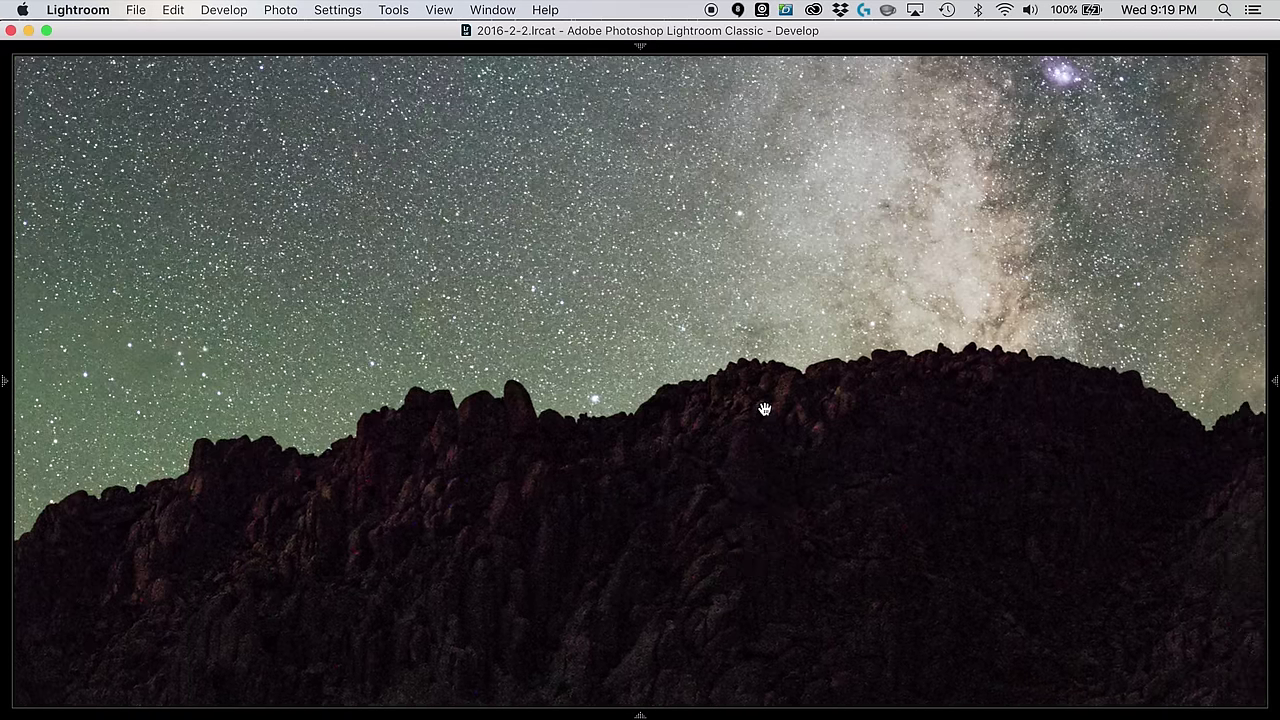
{"action": "left_click", "coordinate": [764, 410]}
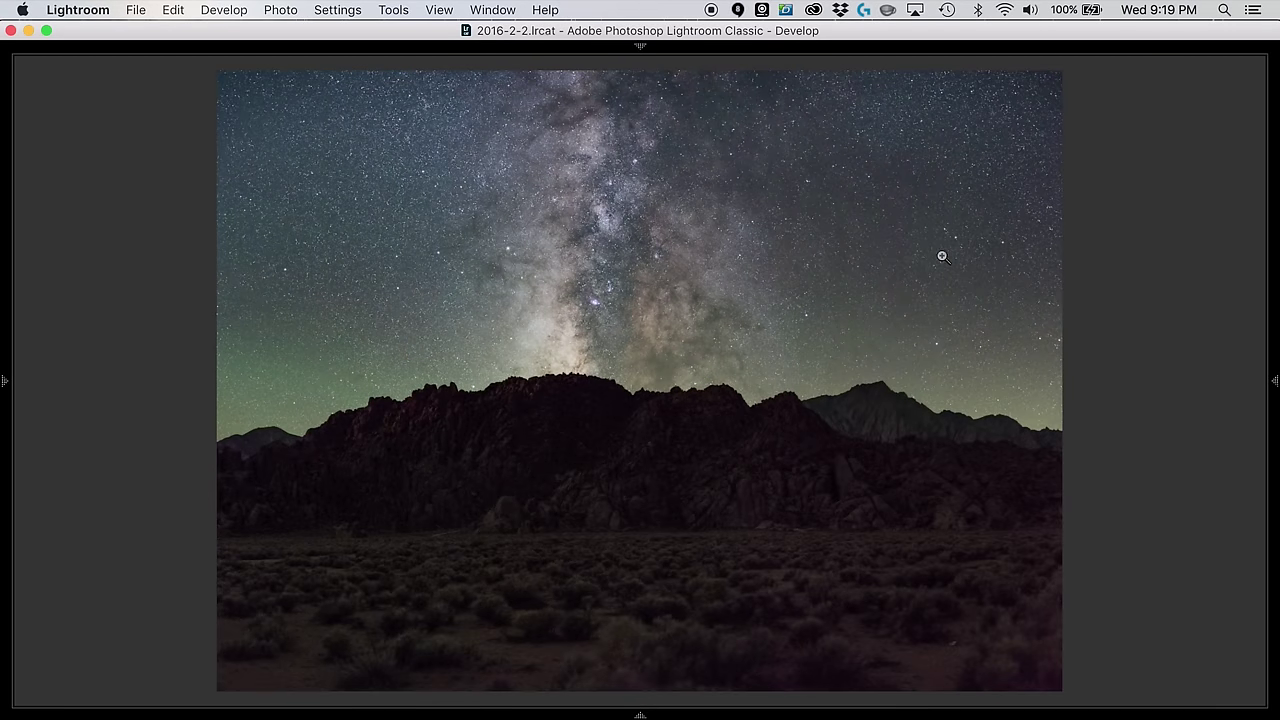